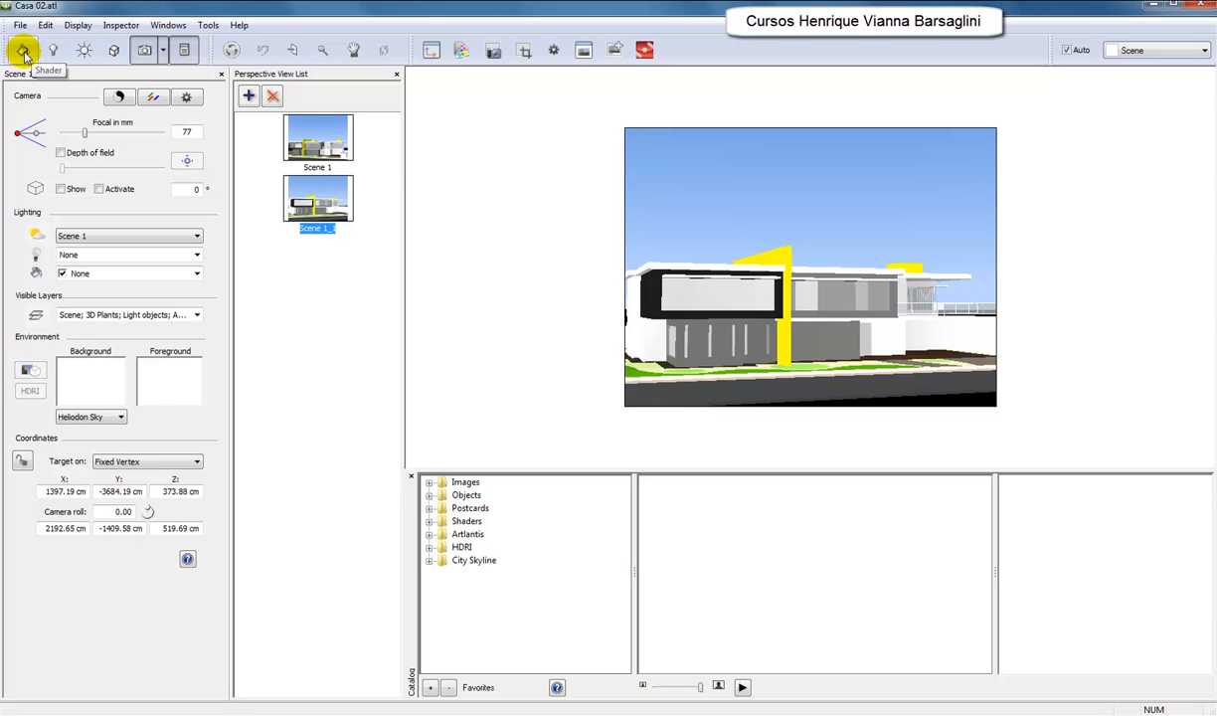
# Look through the Shader, Light, Heliodon and Object inspectors, ending on the perspective view settings.
pyautogui.click(23, 51)
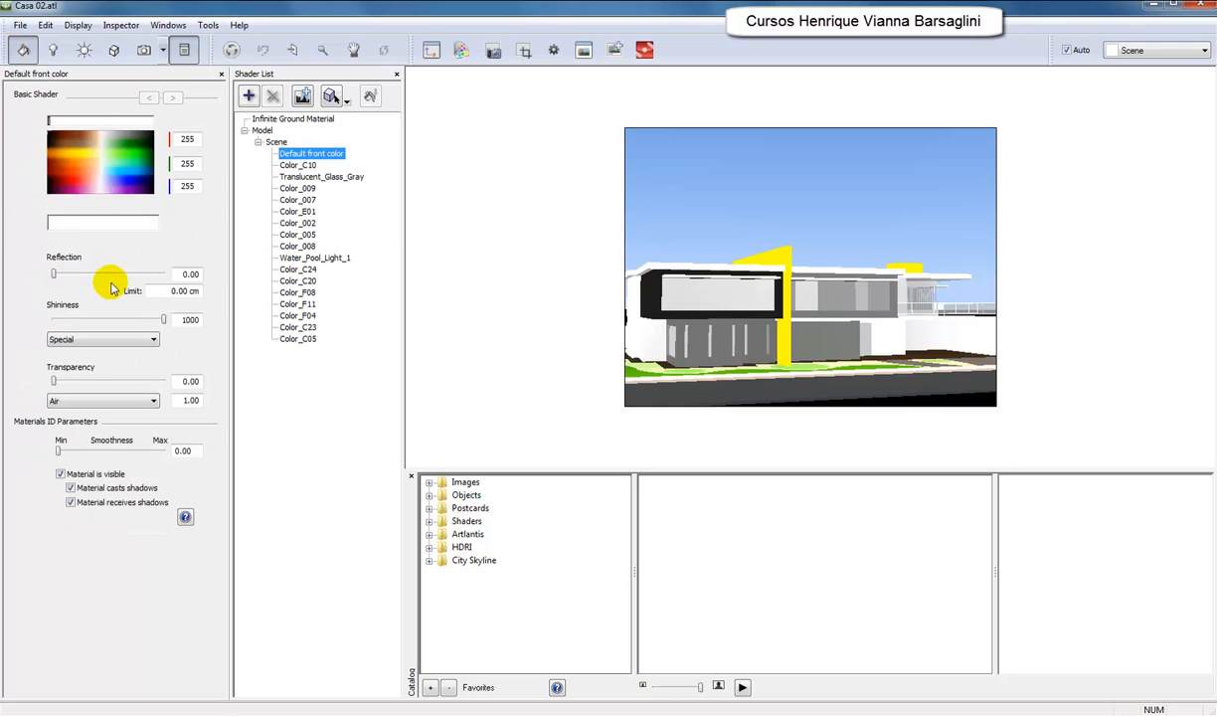
pyautogui.click(50, 53)
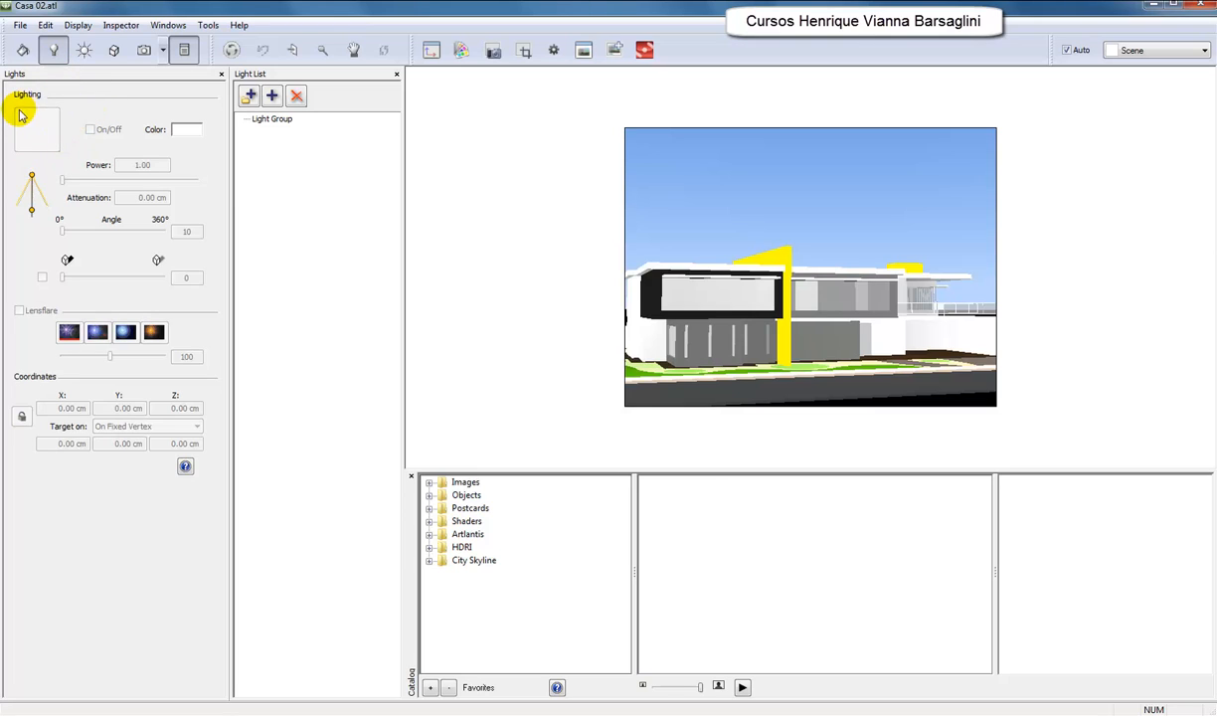
pyautogui.click(86, 56)
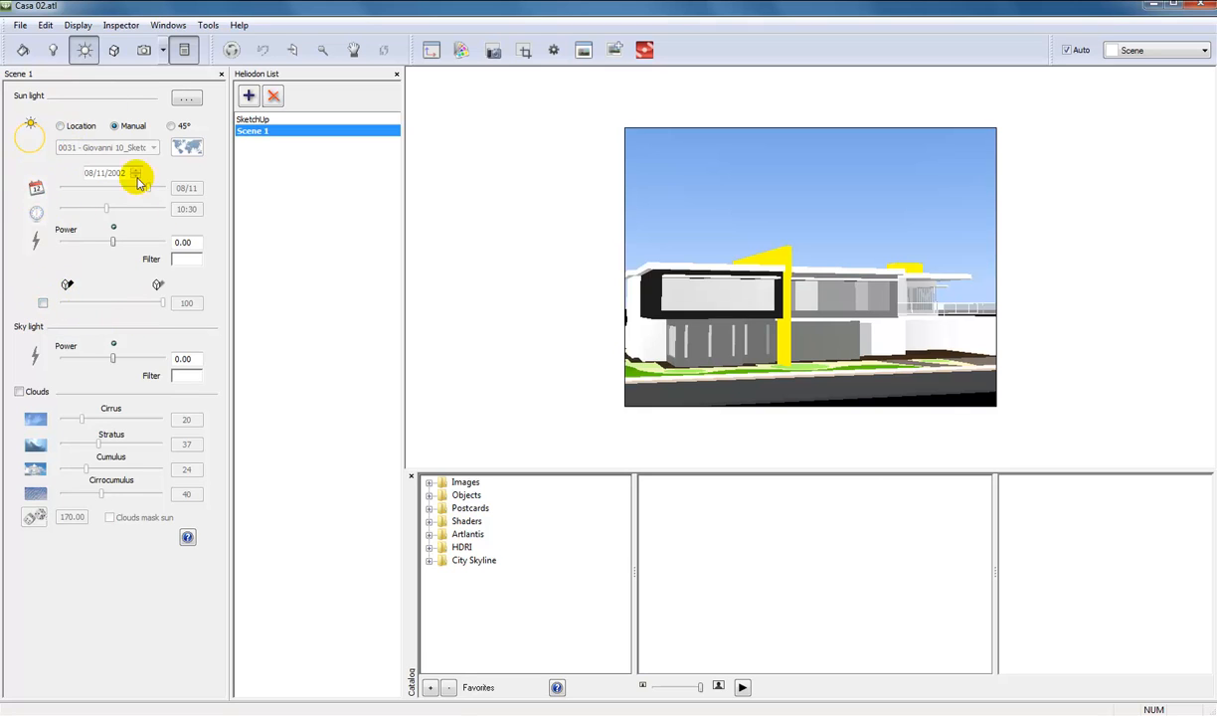
pyautogui.click(115, 49)
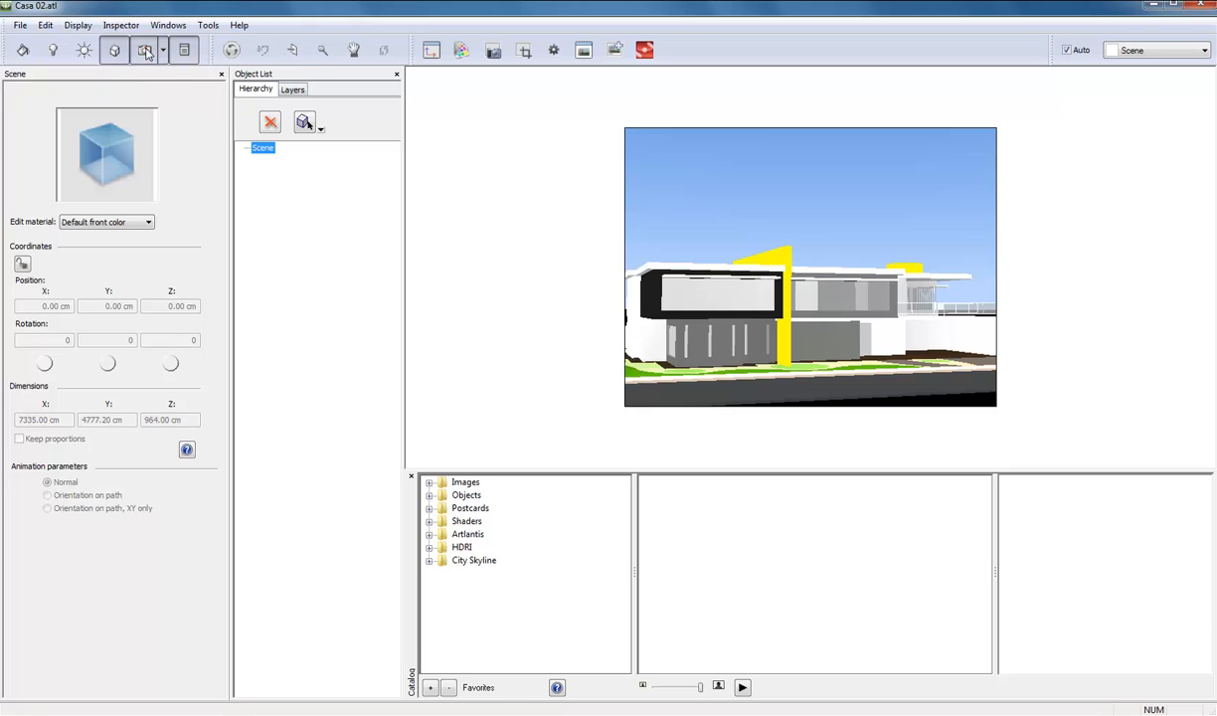
pyautogui.click(144, 50)
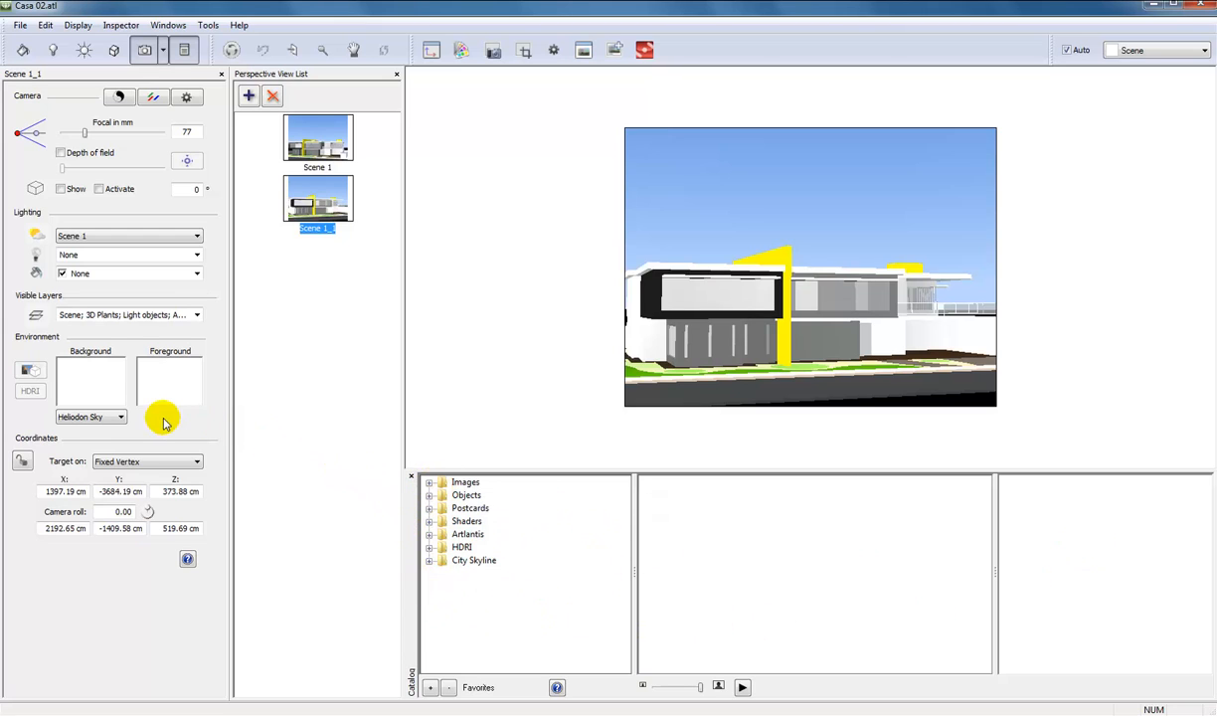
# View the brooklyn image in the Curso Artlantis folder in Windows Explorer and return to Artlantis.
pyautogui.moveTo(167, 714)
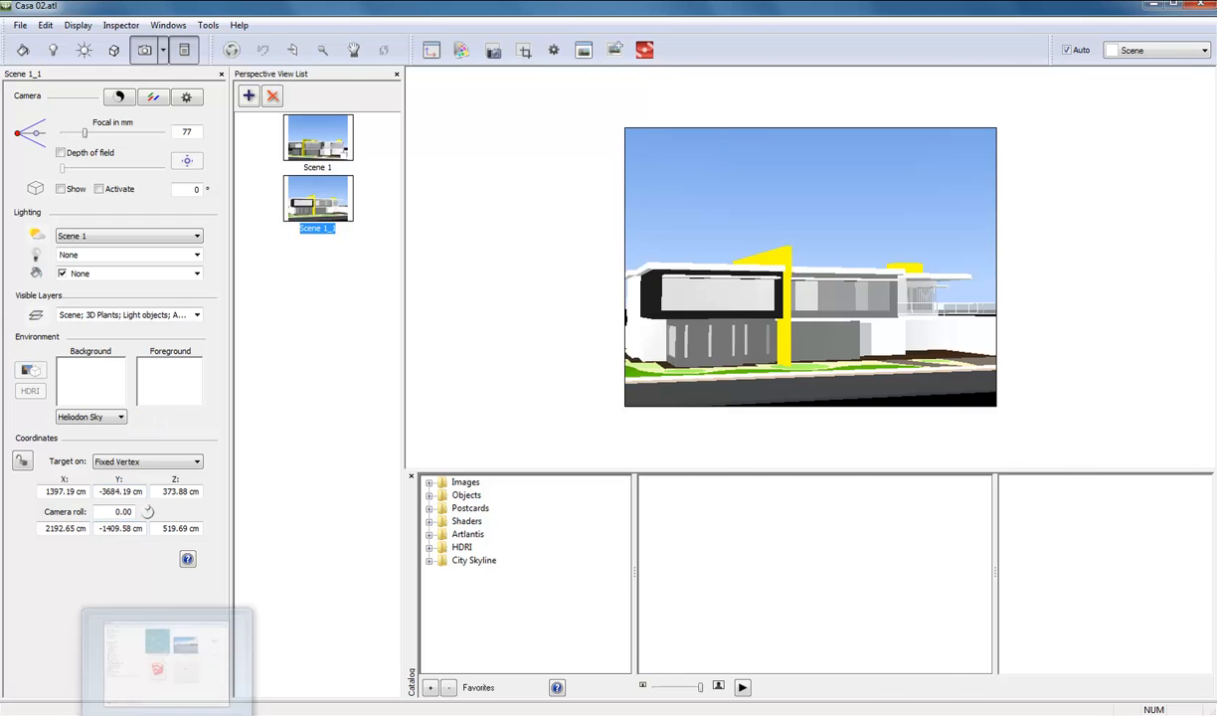
pyautogui.click(167, 656)
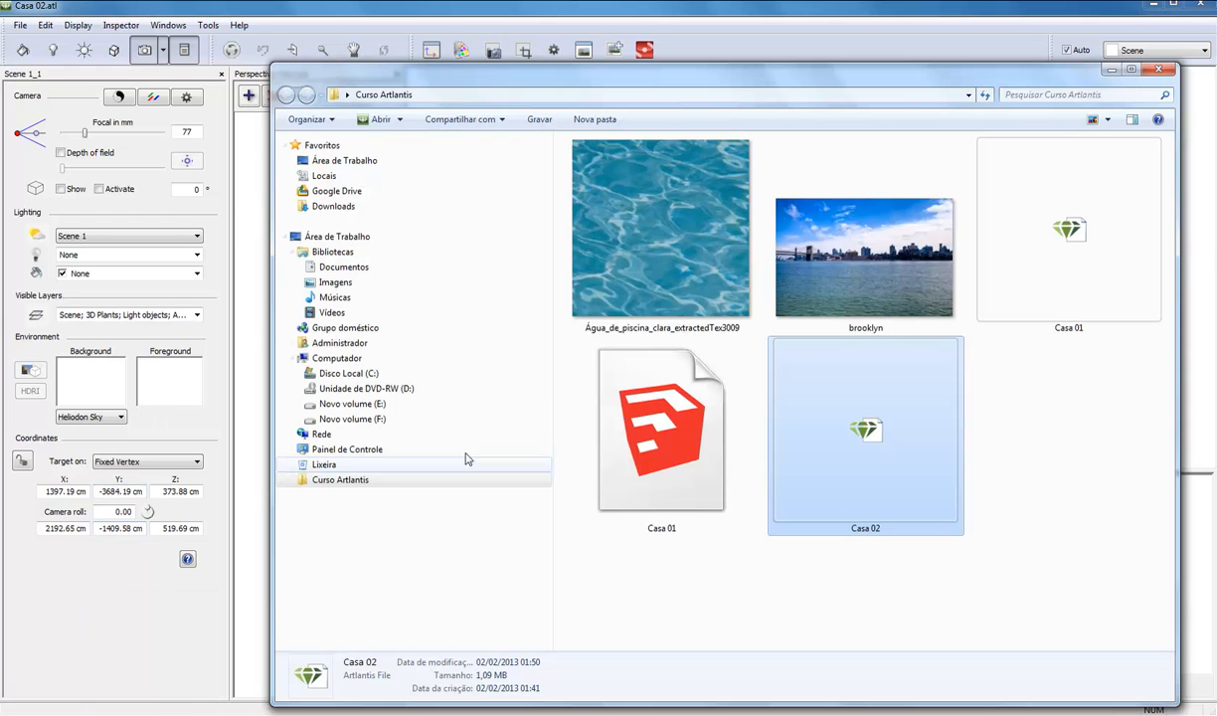
pyautogui.click(862, 283)
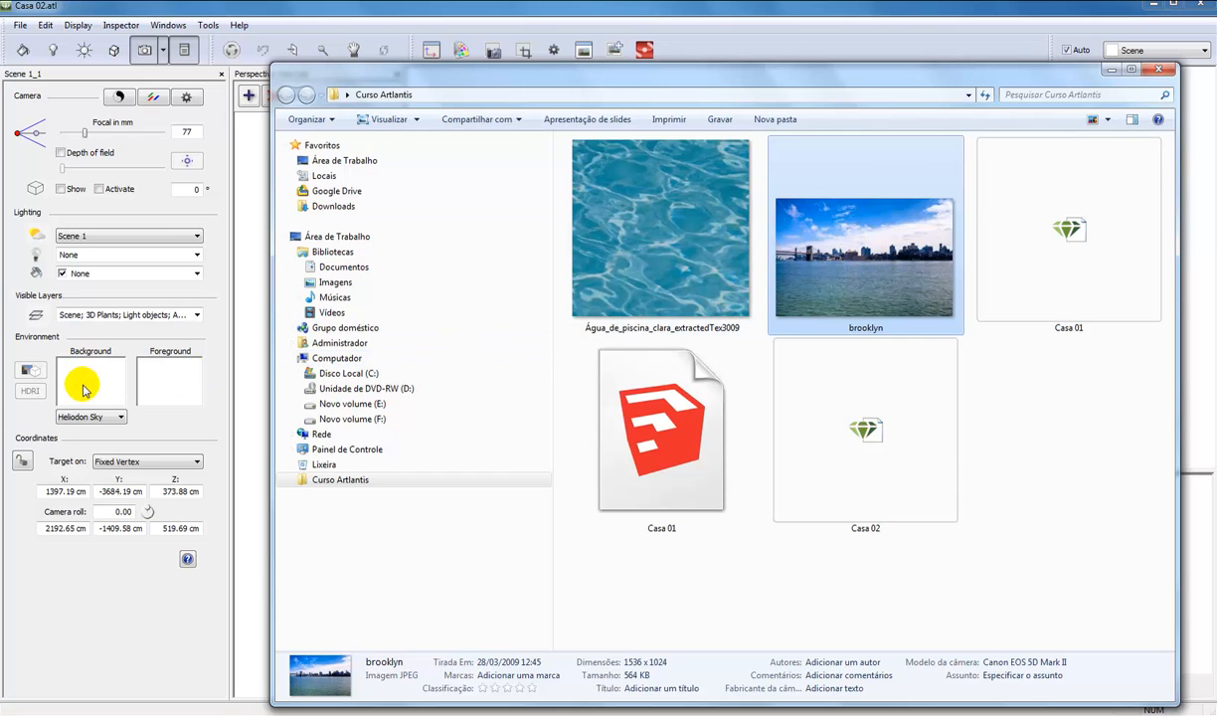
pyautogui.click(481, 6)
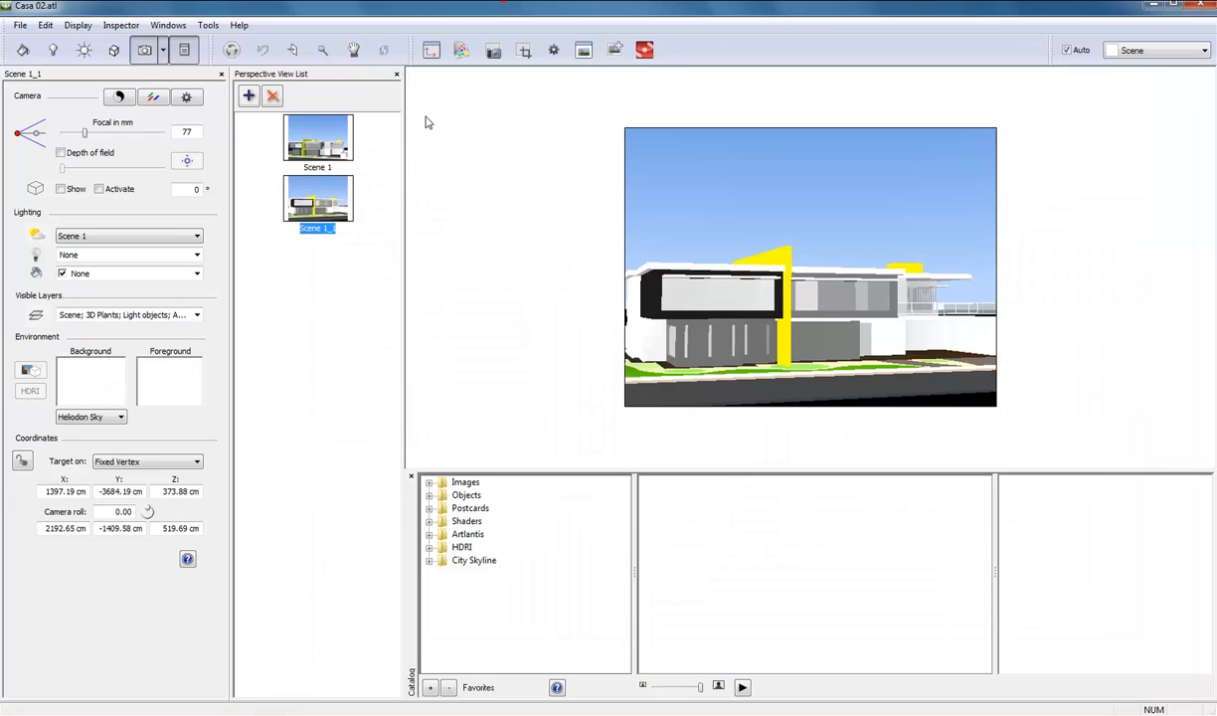
# Load the brooklyn JPEG as the 2D background of the Scene 1_1 view, accepting the view resize to the image proportions.
pyautogui.doubleClick(83, 386)
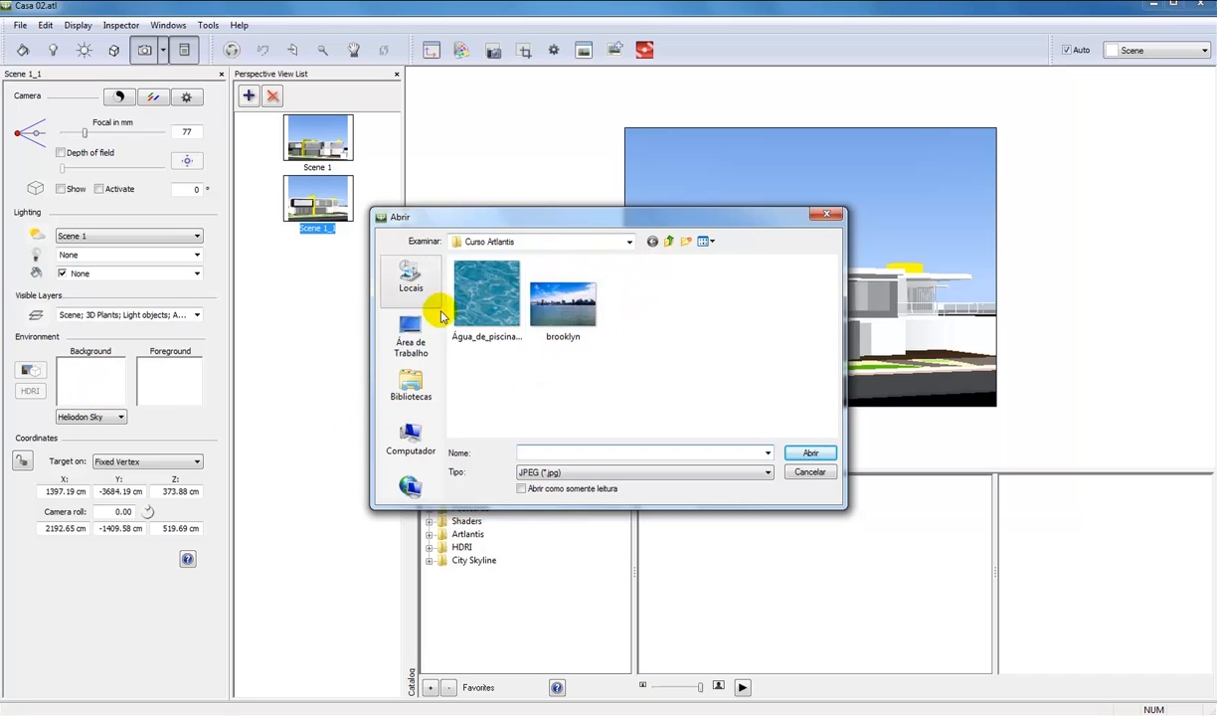
pyautogui.click(561, 298)
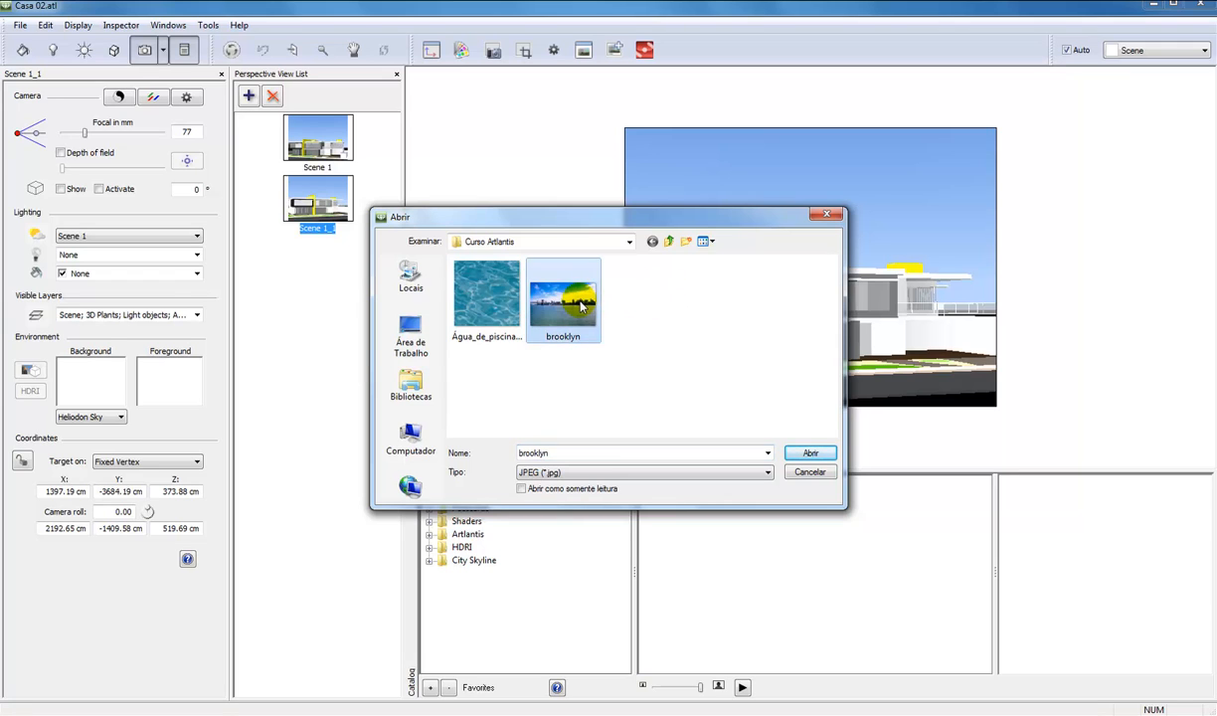
pyautogui.click(810, 452)
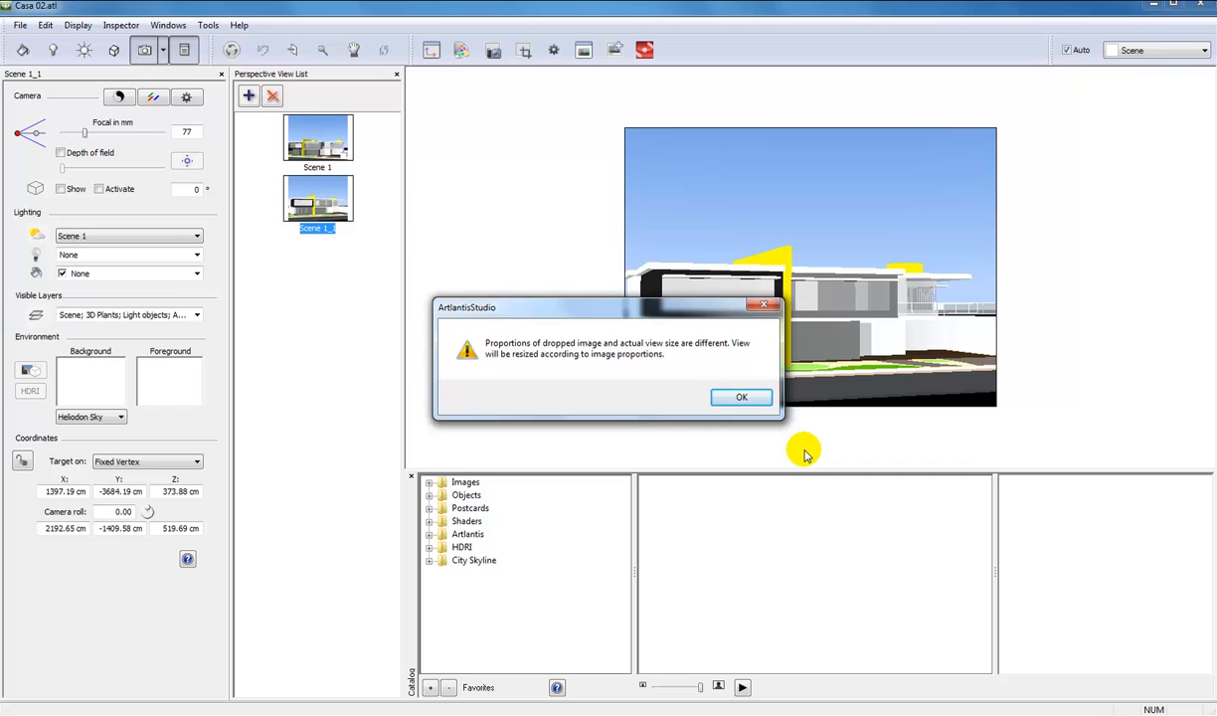
pyautogui.moveTo(655, 309); pyautogui.dragTo(499, 278)
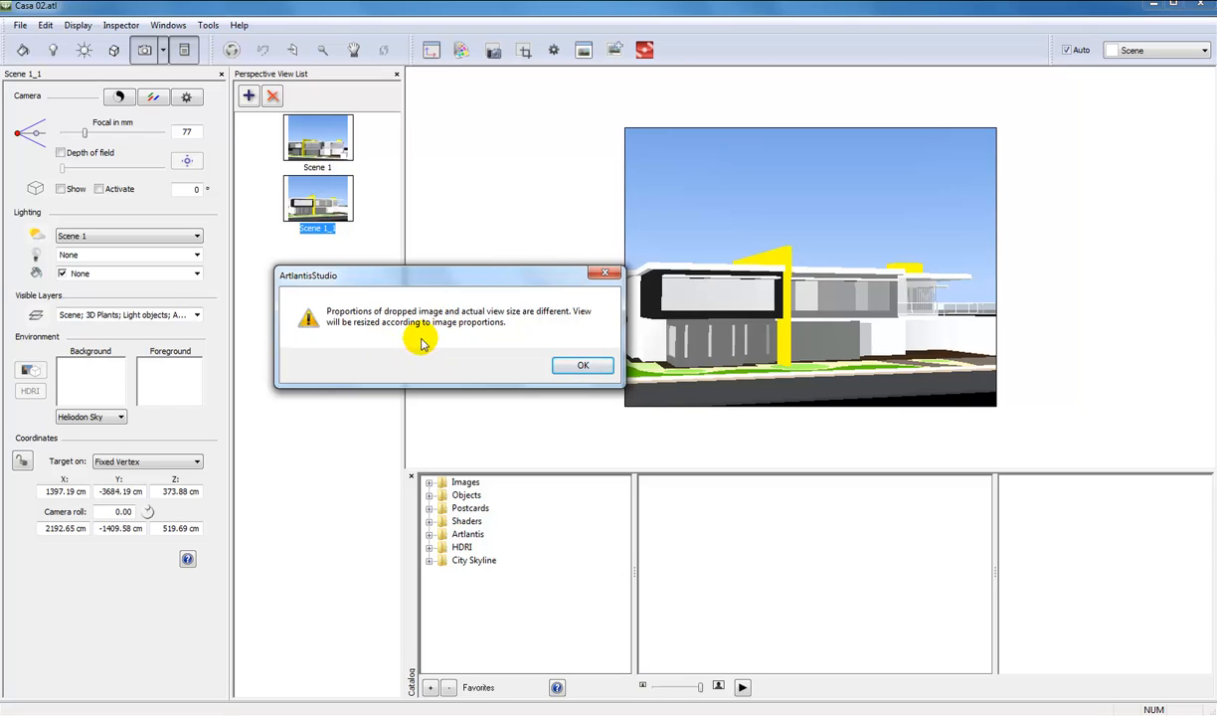
pyautogui.click(581, 367)
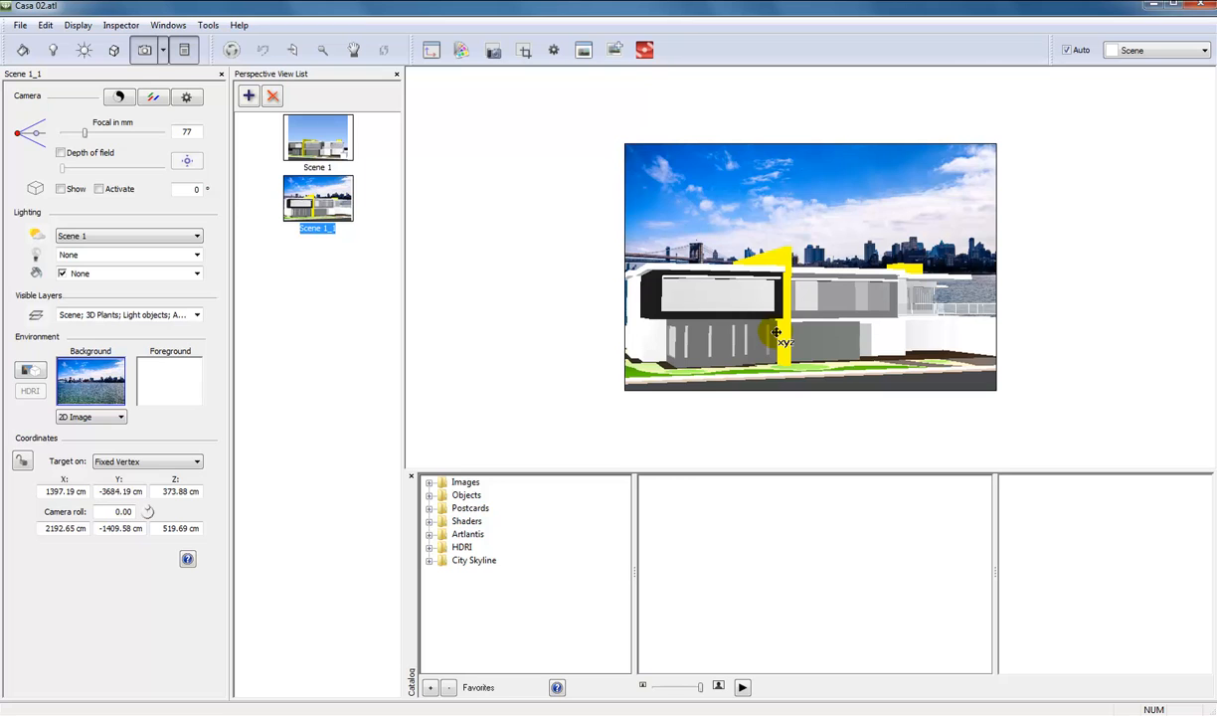
# Try moving the camera around the house to see how the background image behaves behind it.
pyautogui.moveTo(774, 331)
pyautogui.mouseDown(button='middle')
pyautogui.moveTo(783, 314)
pyautogui.moveTo(779, 328)
pyautogui.mouseUp(button='middle')
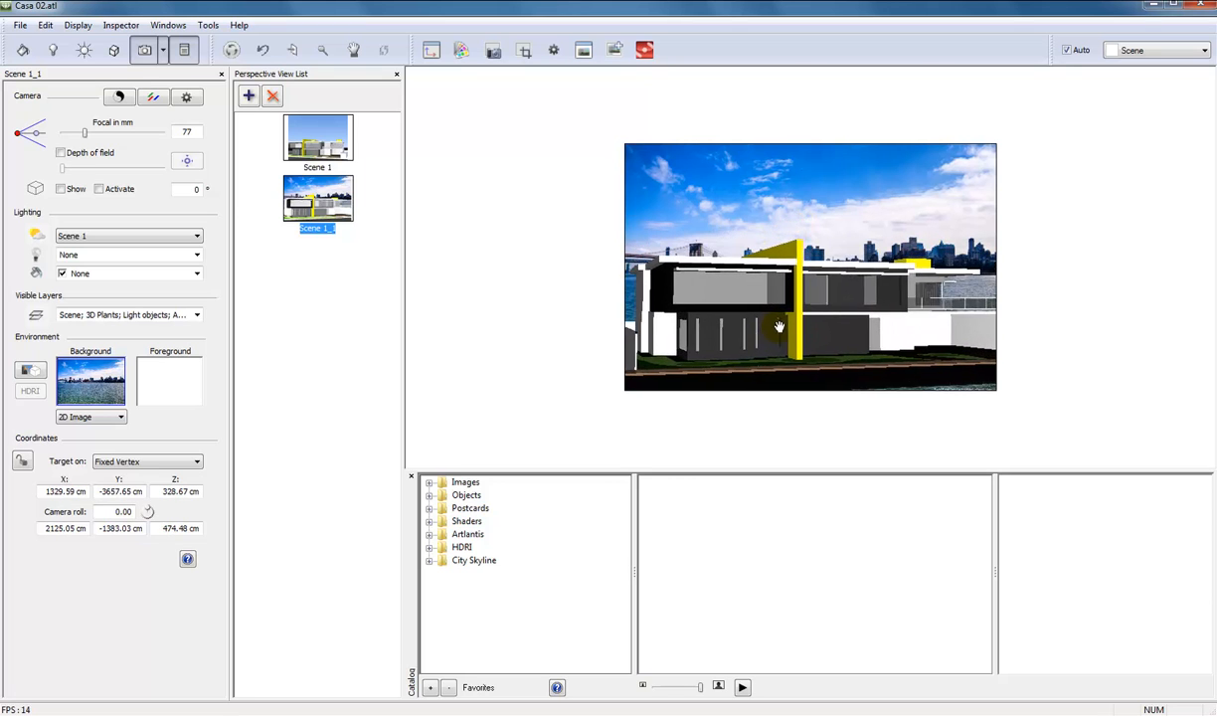
pyautogui.moveTo(823, 317)
pyautogui.mouseDown()
pyautogui.moveTo(808, 327)
pyautogui.moveTo(813, 316)
pyautogui.mouseUp()
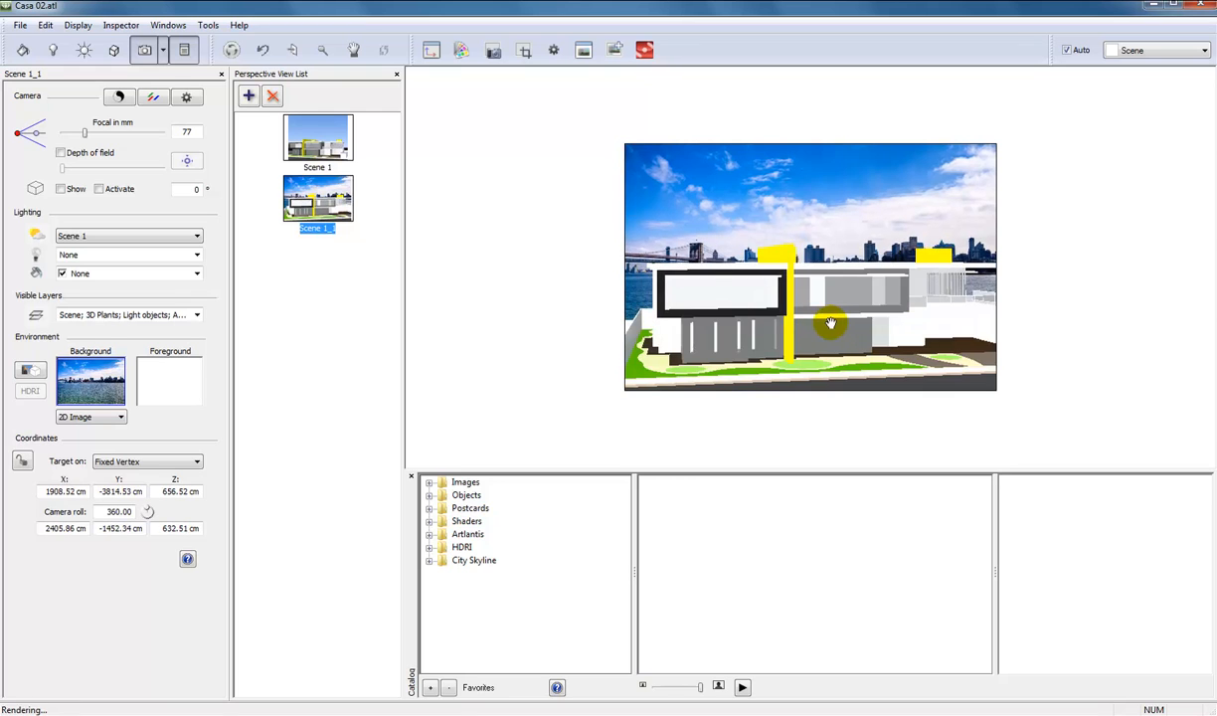
pyautogui.moveTo(816, 313); pyautogui.dragTo(801, 302, button='middle')
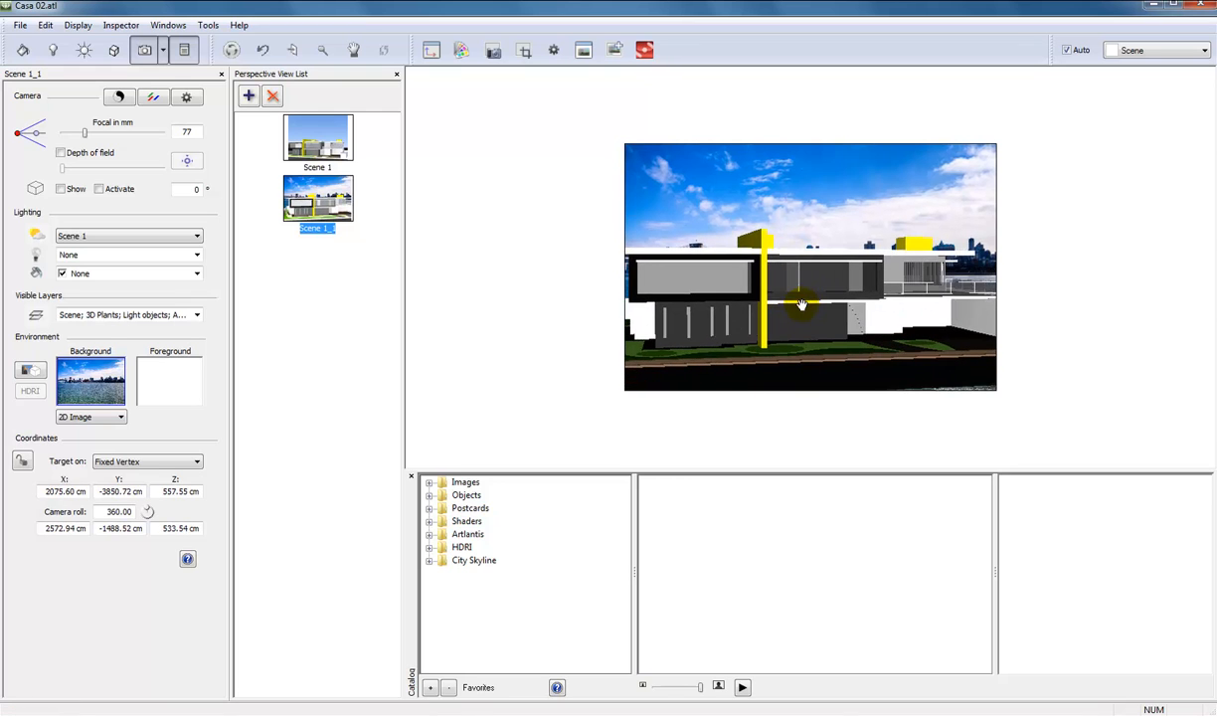
pyautogui.click(364, 310)
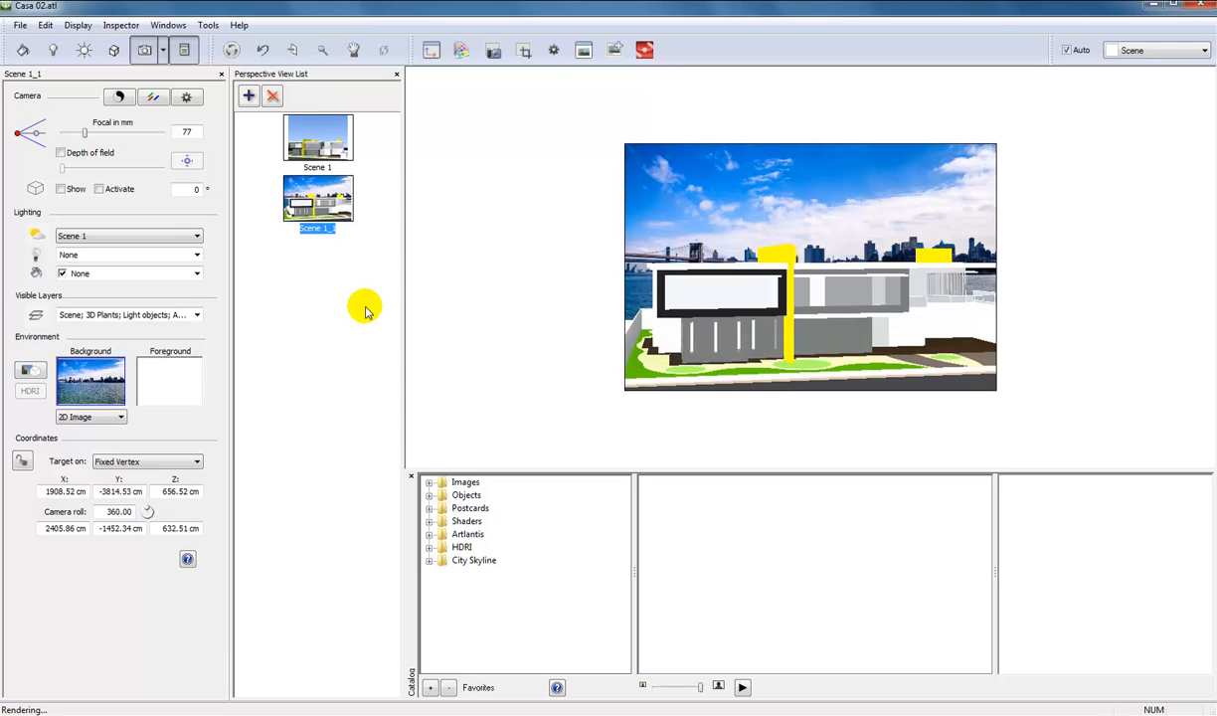
# Undo the camera moves and the background image so the Heliodon Sky background is used again.
pyautogui.hotkey('ctrl', 'z')
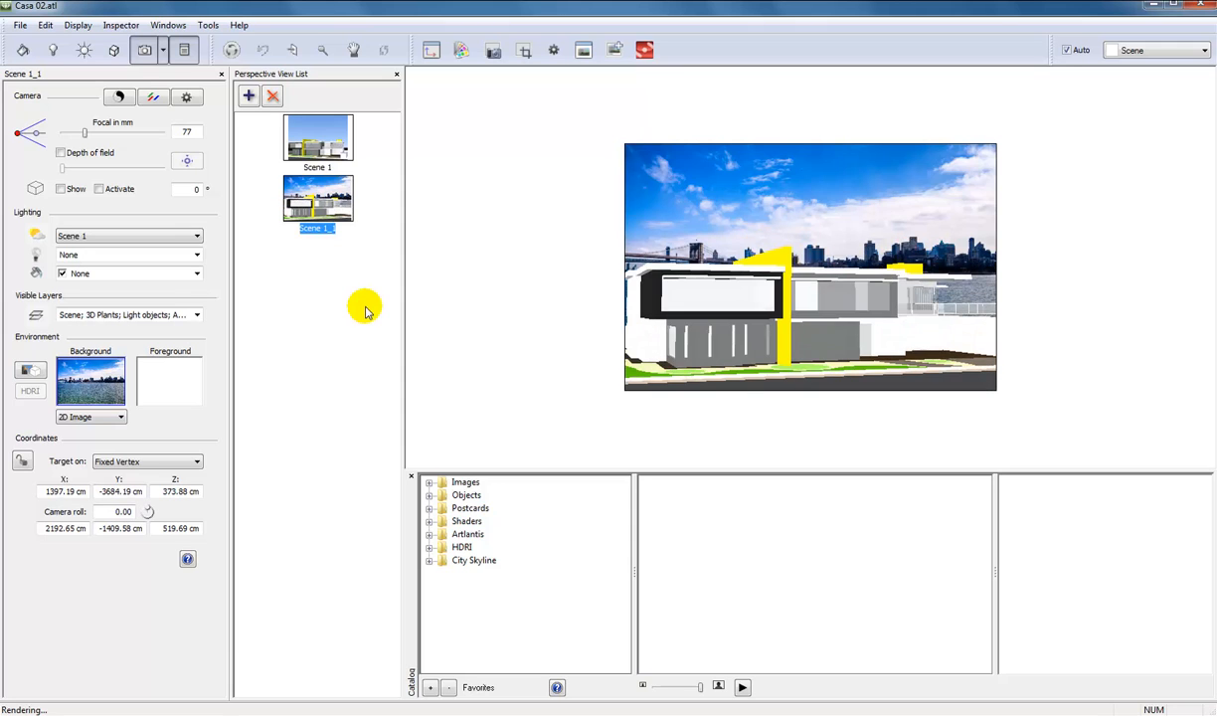
pyautogui.hotkey('ctrl', 'z')
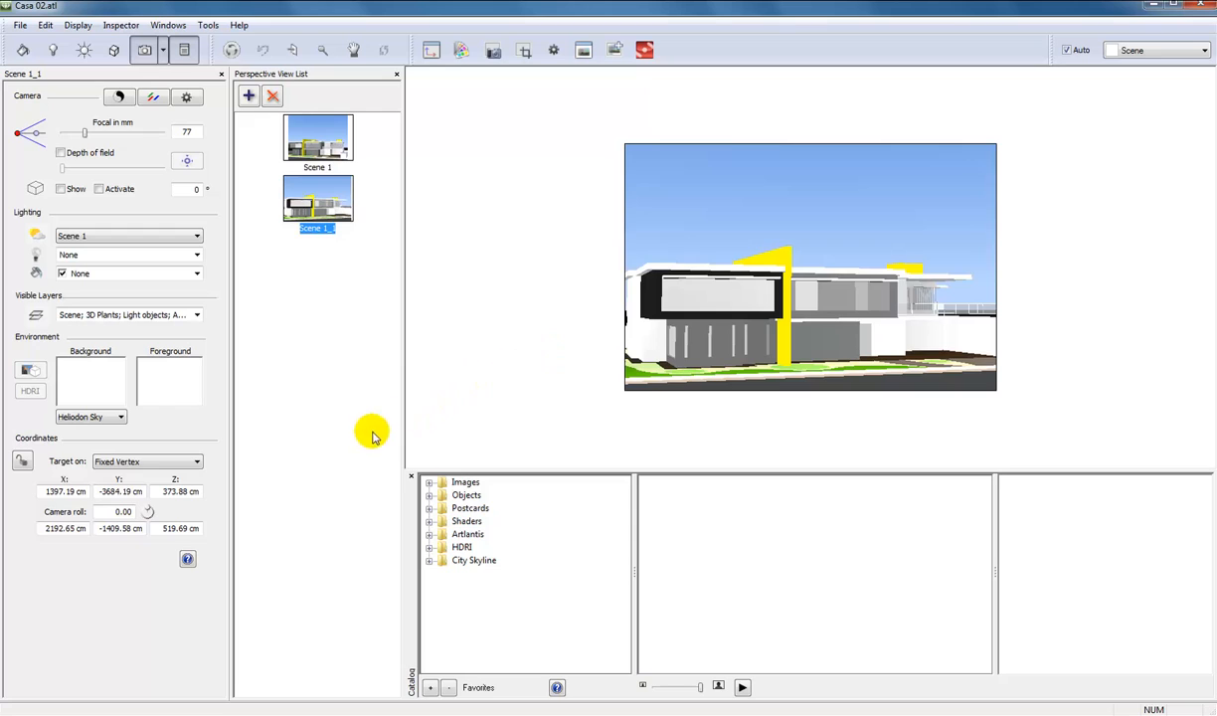
pyautogui.click(46, 24)
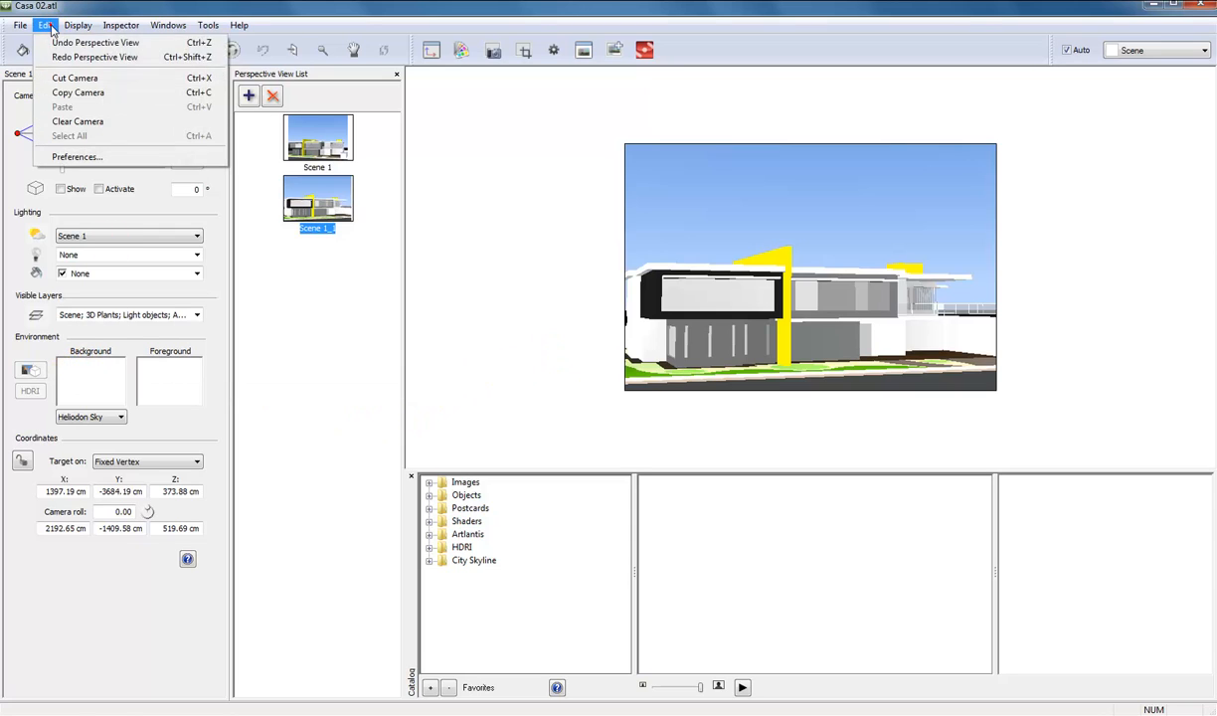
pyautogui.click(205, 9)
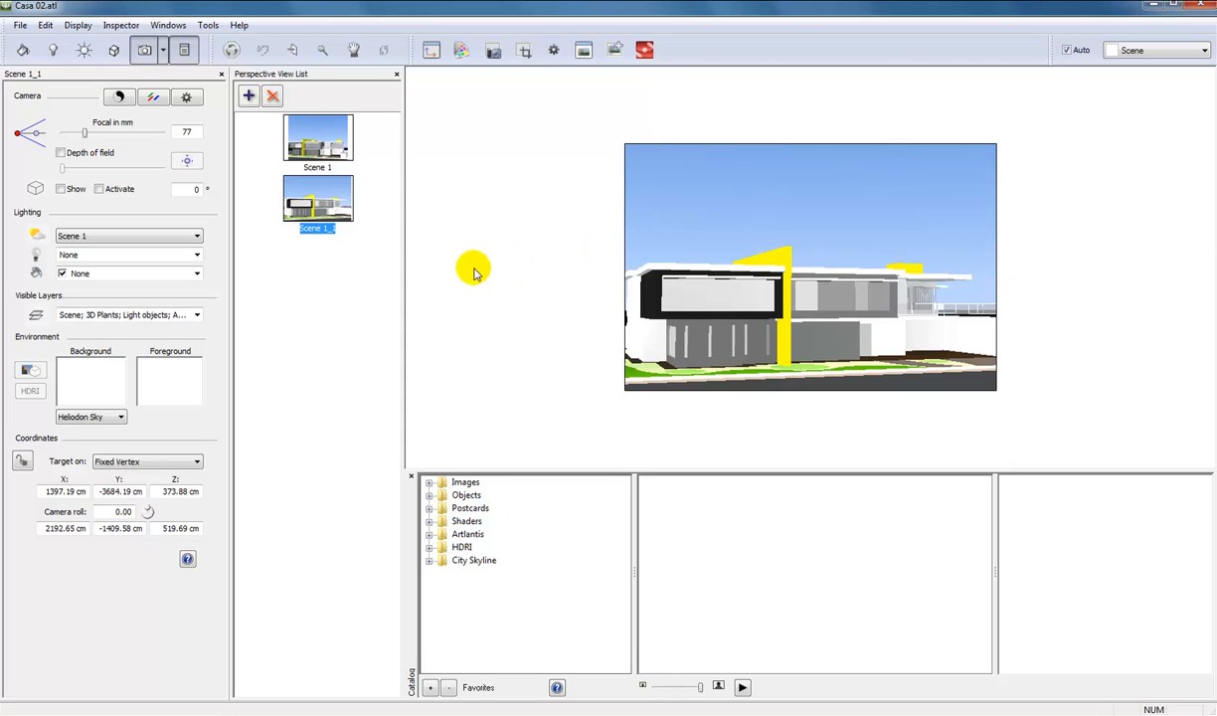
# Set the perspective view rendering size to 1500 by 1125 and apply the rendering settings to all views.
pyautogui.click(554, 51)
pyautogui.click(553, 52)
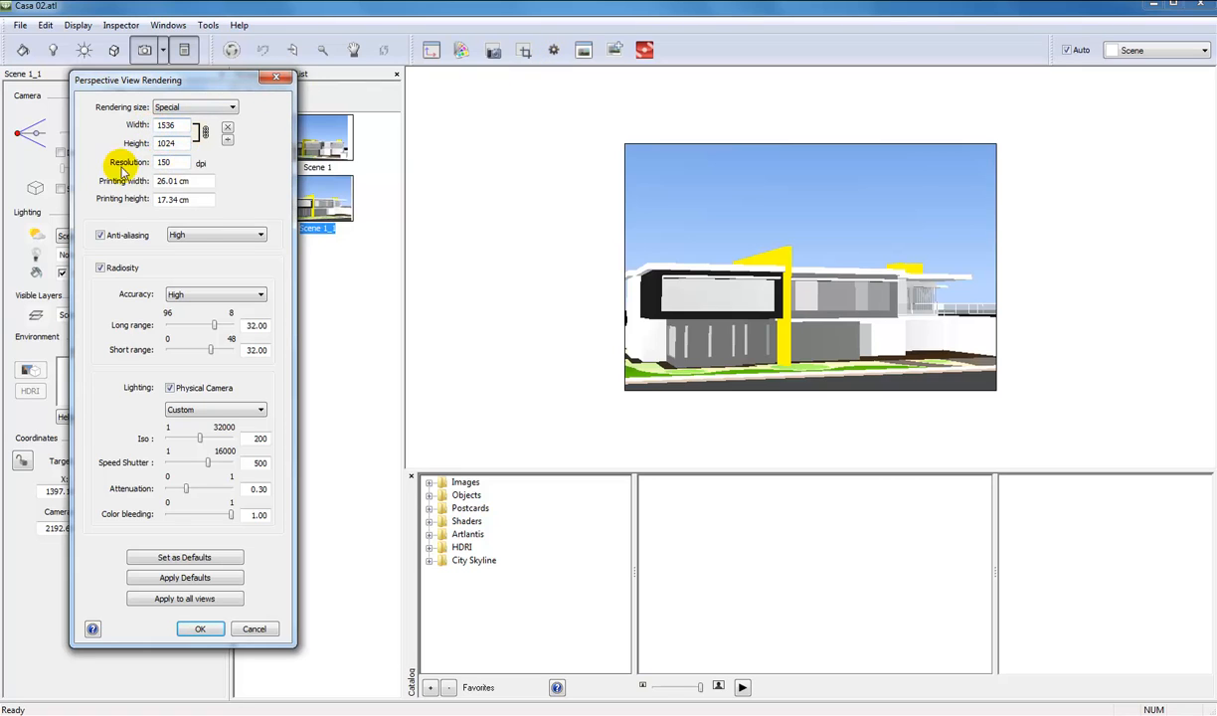
pyautogui.click(202, 133)
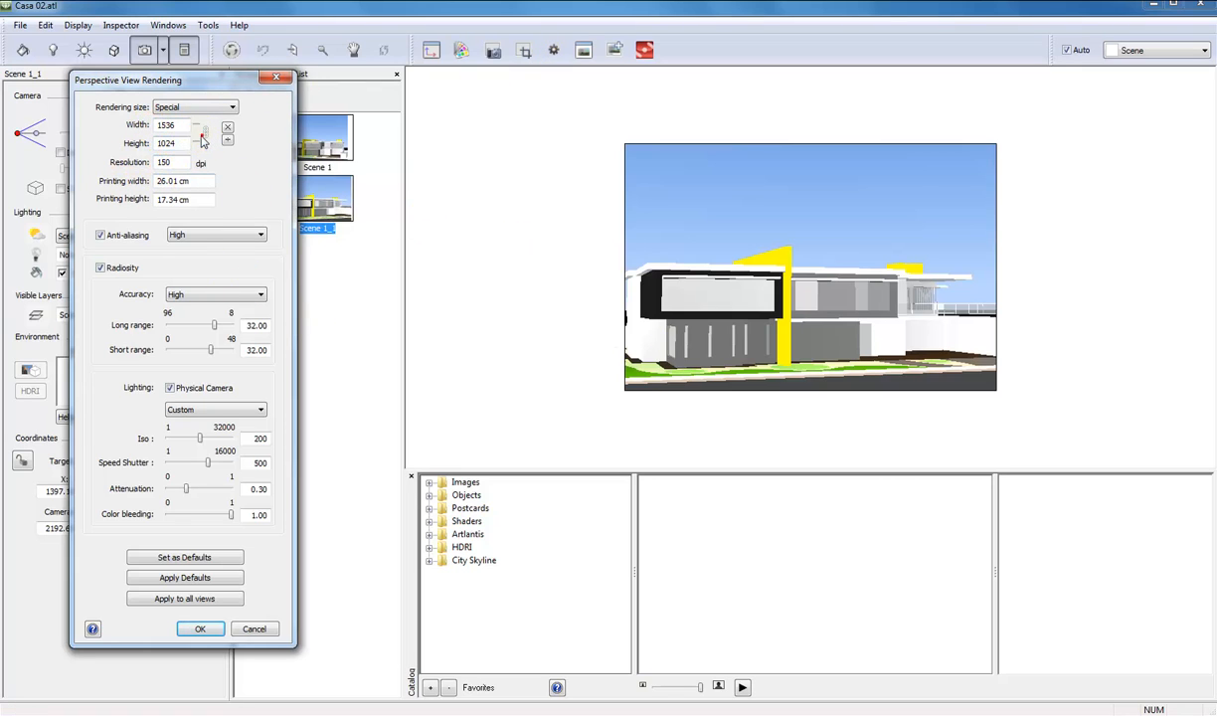
pyautogui.doubleClick(179, 123)
pyautogui.write('15')
pyautogui.doubleClick(169, 143)
pyautogui.write('125')
pyautogui.click(181, 162)
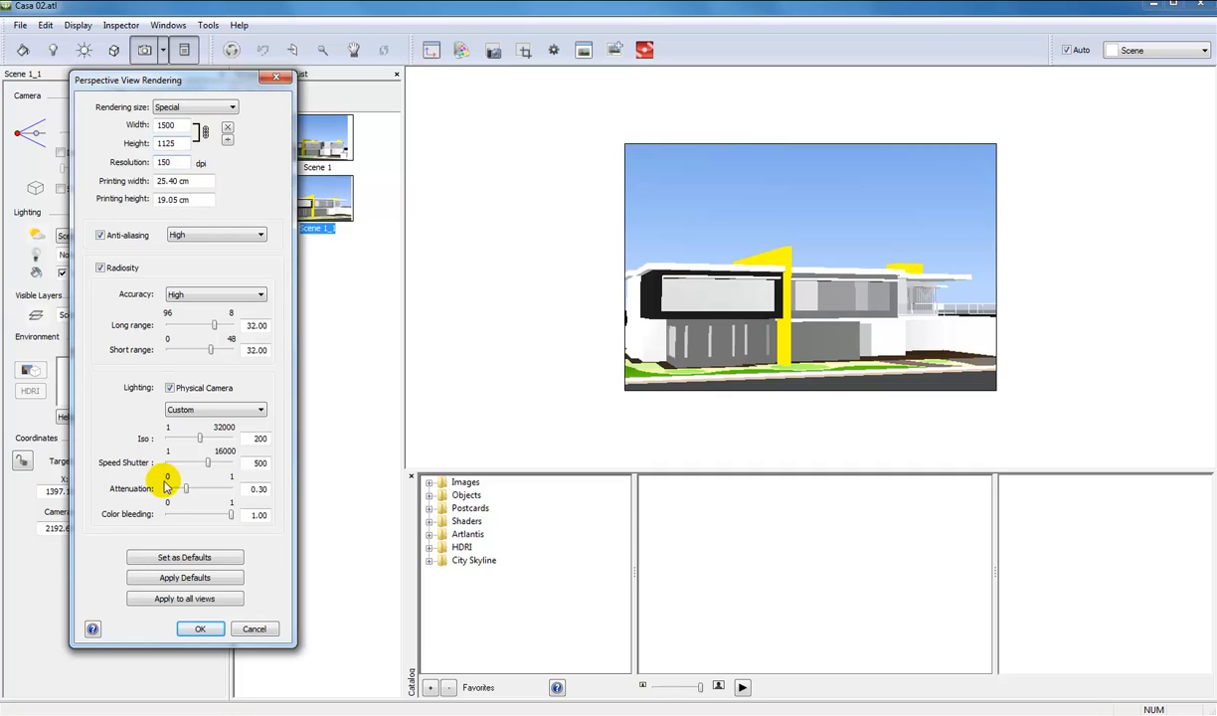
pyautogui.click(191, 598)
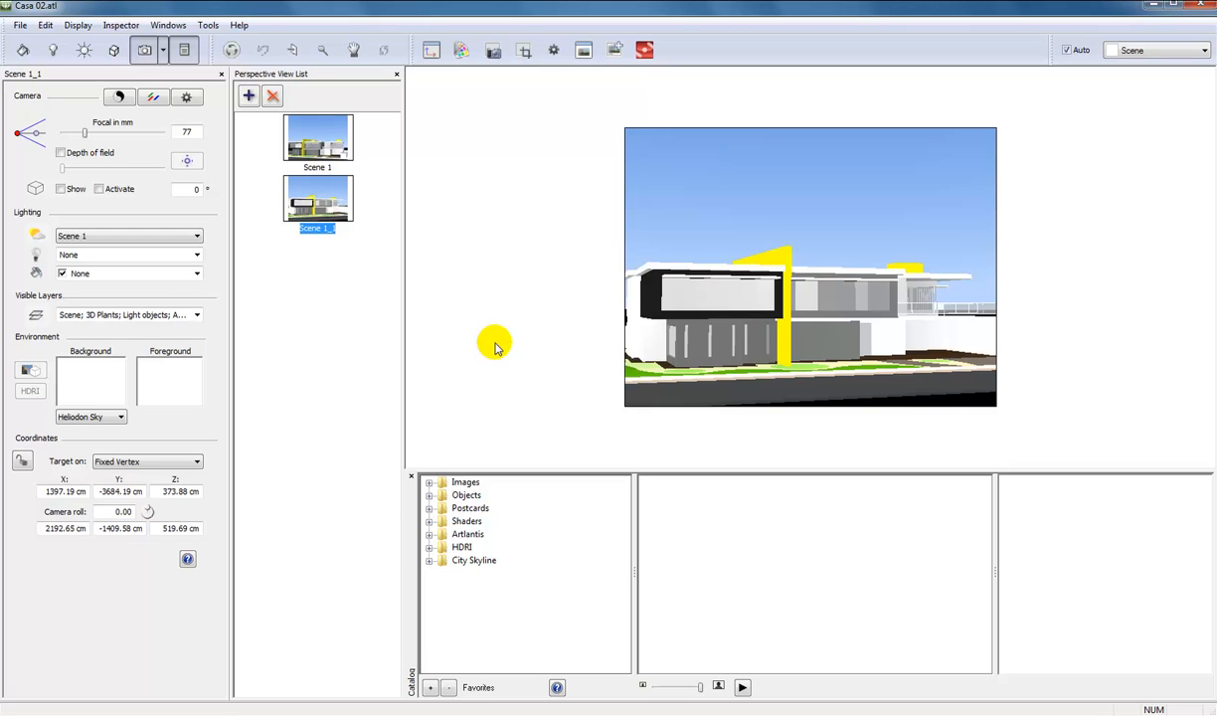
# Enable clouds for the Scene 1 heliodon with cirrus 50, stratus 13, cumulus 37 and cirrocumulus 48.
pyautogui.click(84, 52)
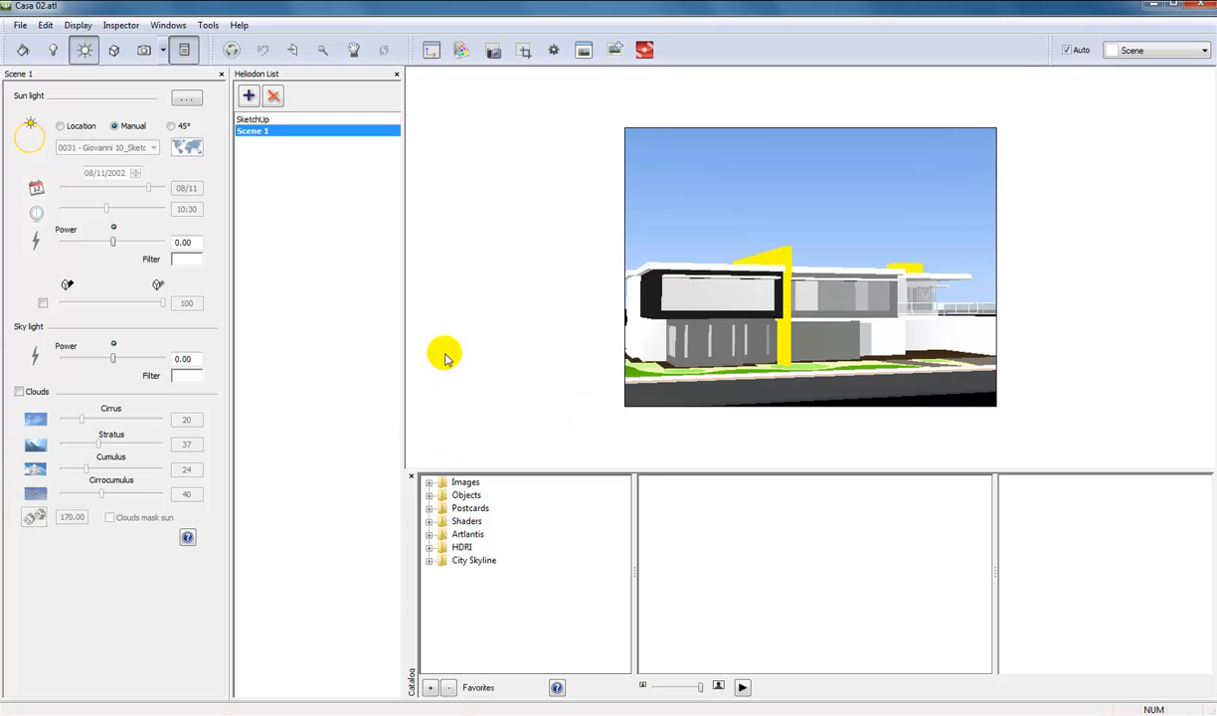
pyautogui.click(84, 58)
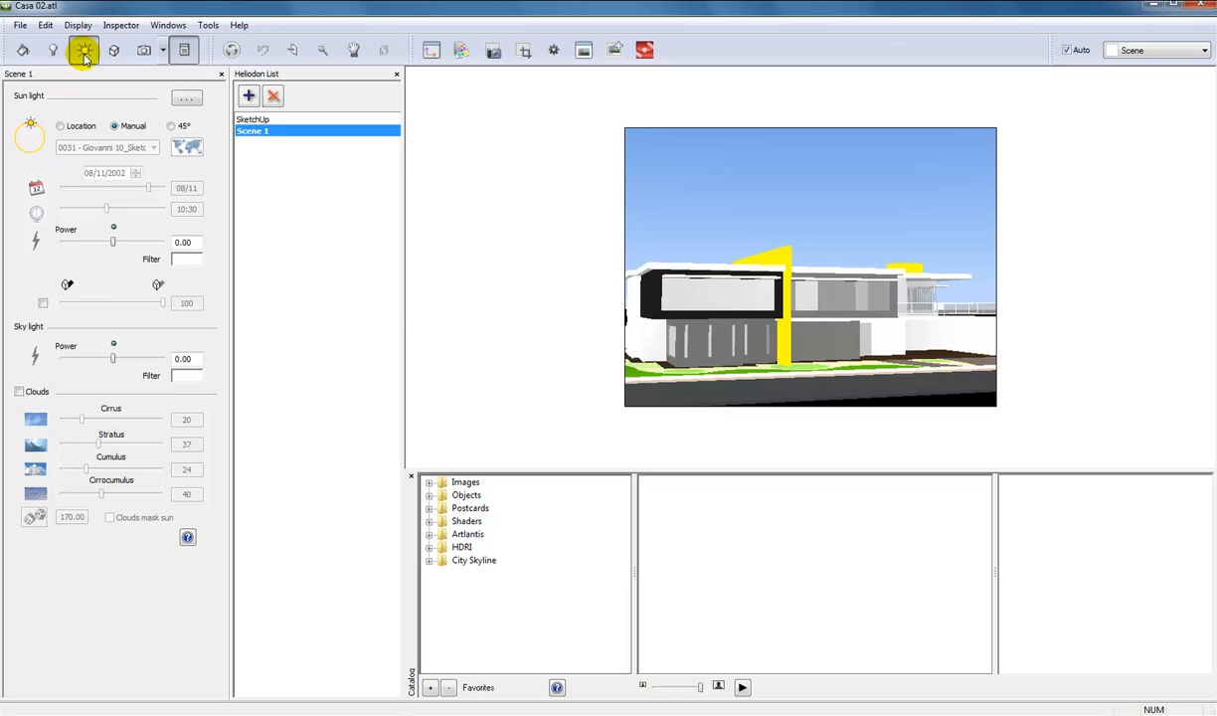
pyautogui.click(19, 392)
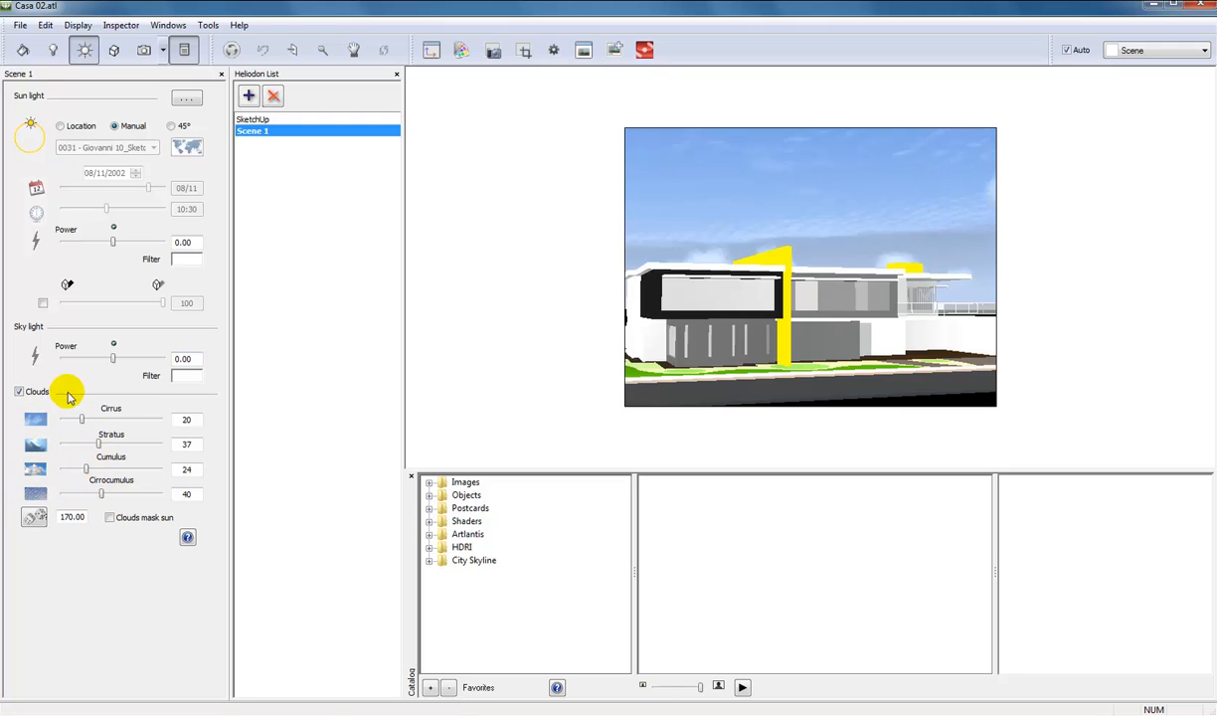
pyautogui.moveTo(82, 420); pyautogui.dragTo(113, 493)
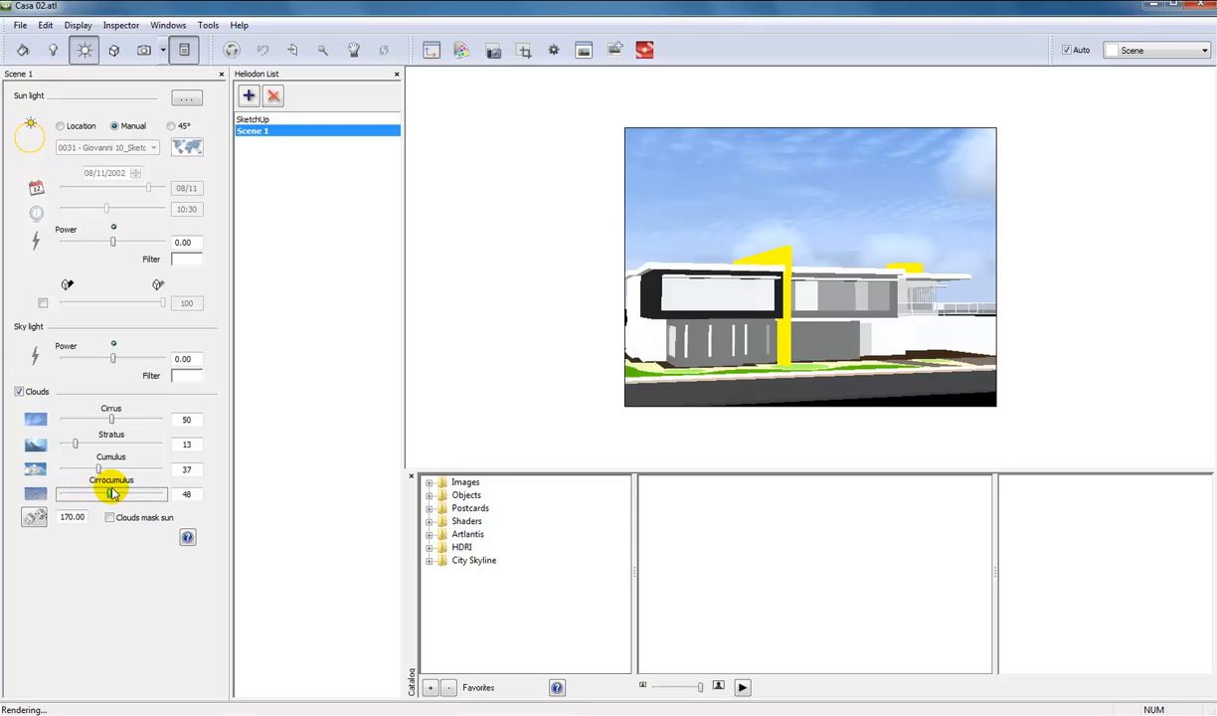
# Vary the cloud distribution of the Scene 1 heliodon up to a value of 200.
pyautogui.click(34, 519)
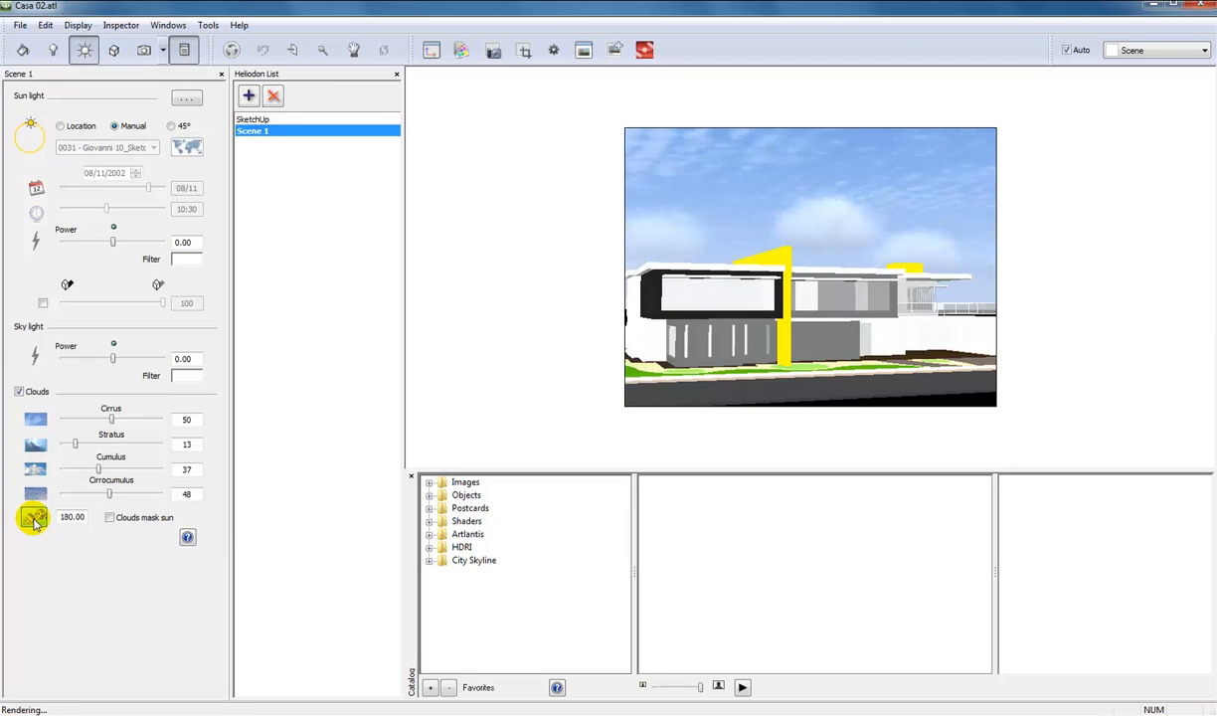
pyautogui.click(34, 519)
pyautogui.click(34, 519)
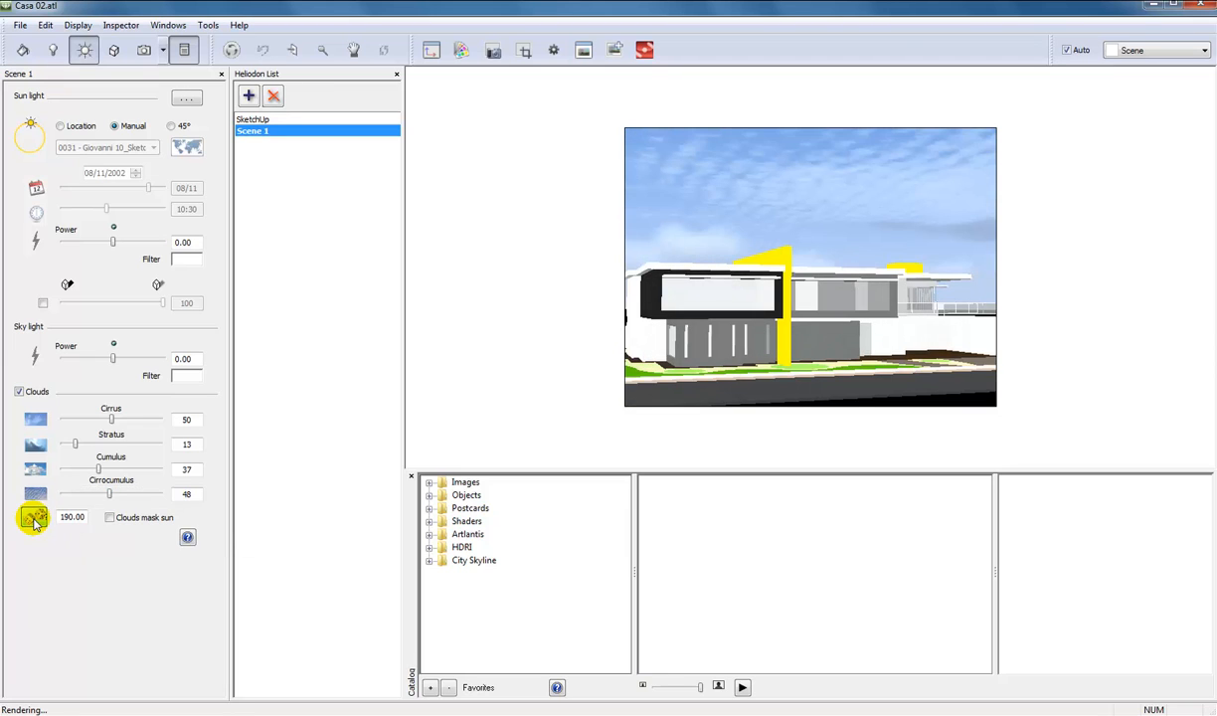
pyautogui.click(34, 519)
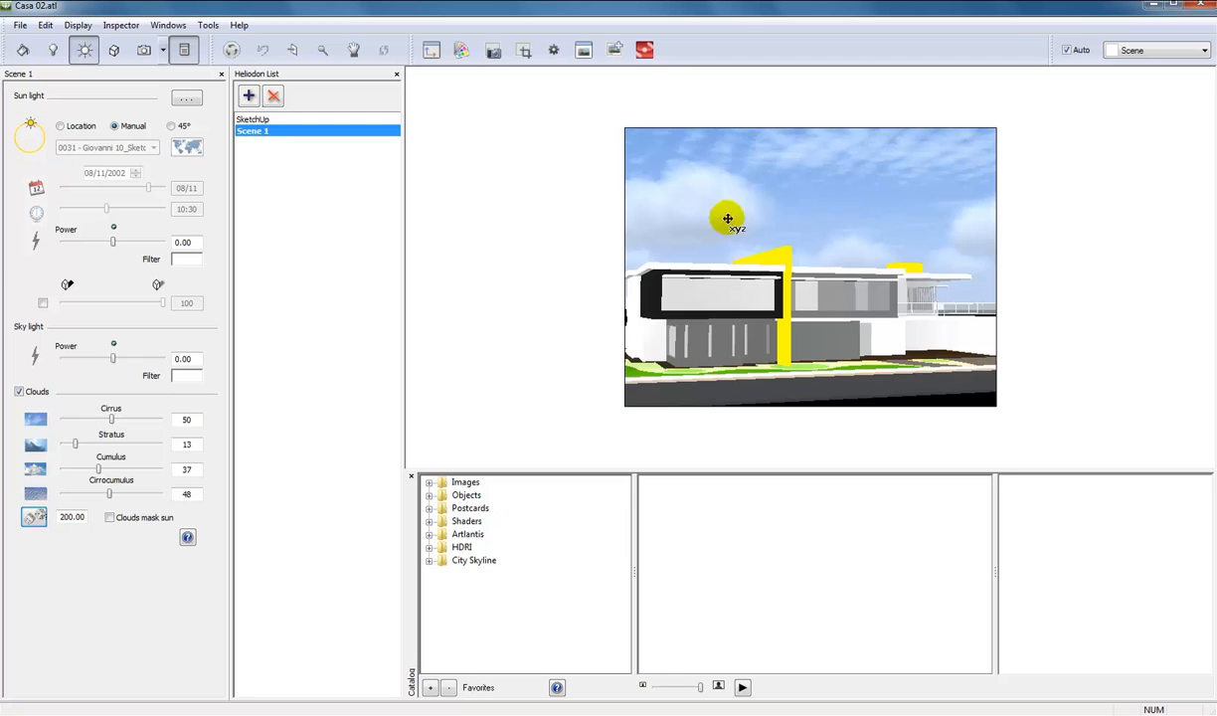
# Apply Etnies_Park_Center_3k.hdr from the EtniesPark_Center HDRI folder as the background of perspective view Scene 1_1.
pyautogui.click(142, 52)
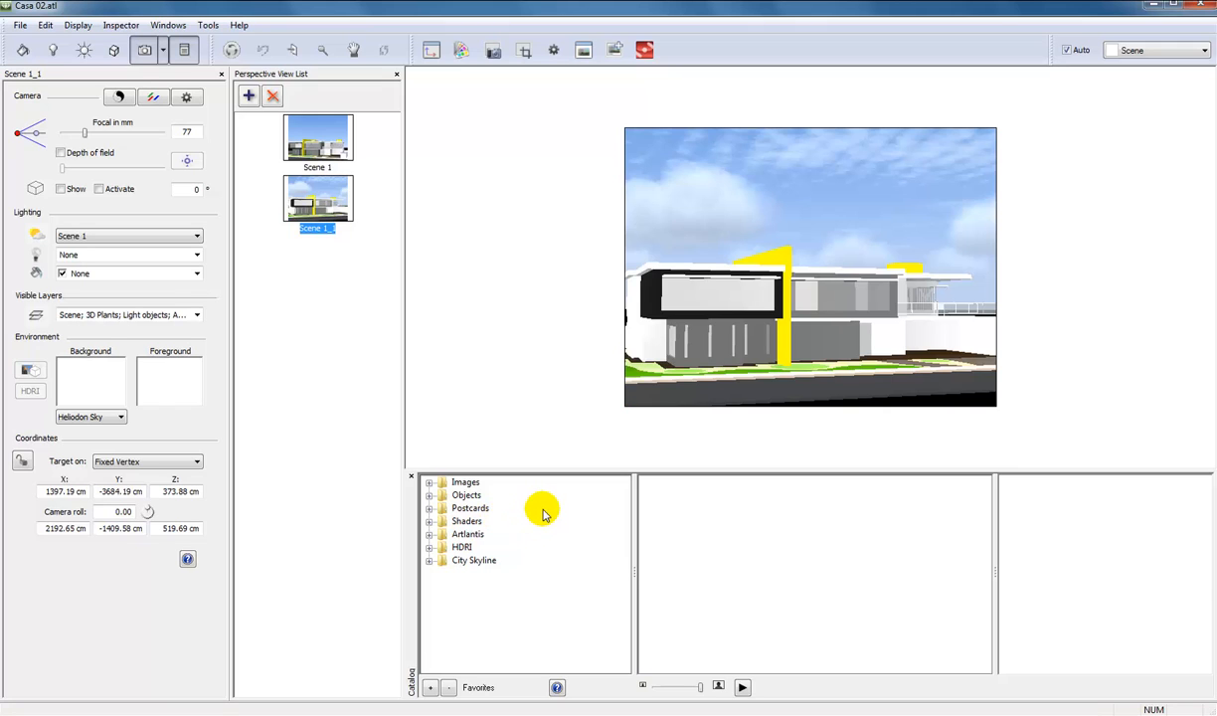
pyautogui.click(429, 548)
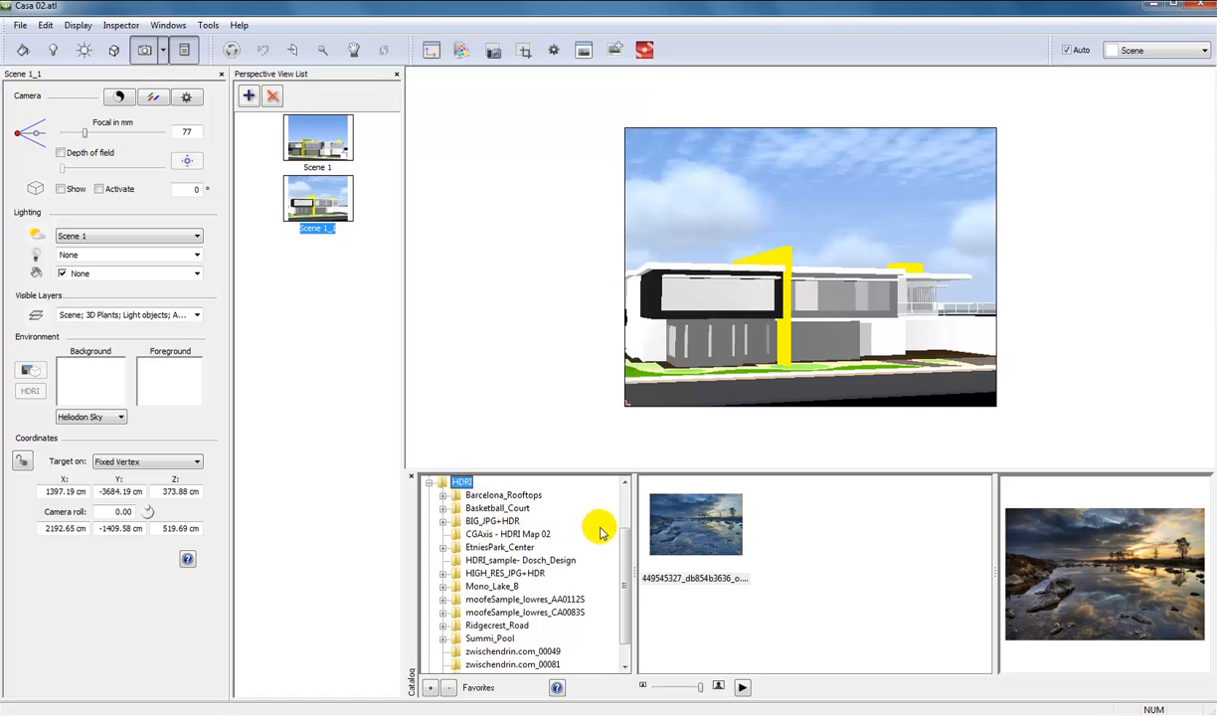
pyautogui.click(479, 548)
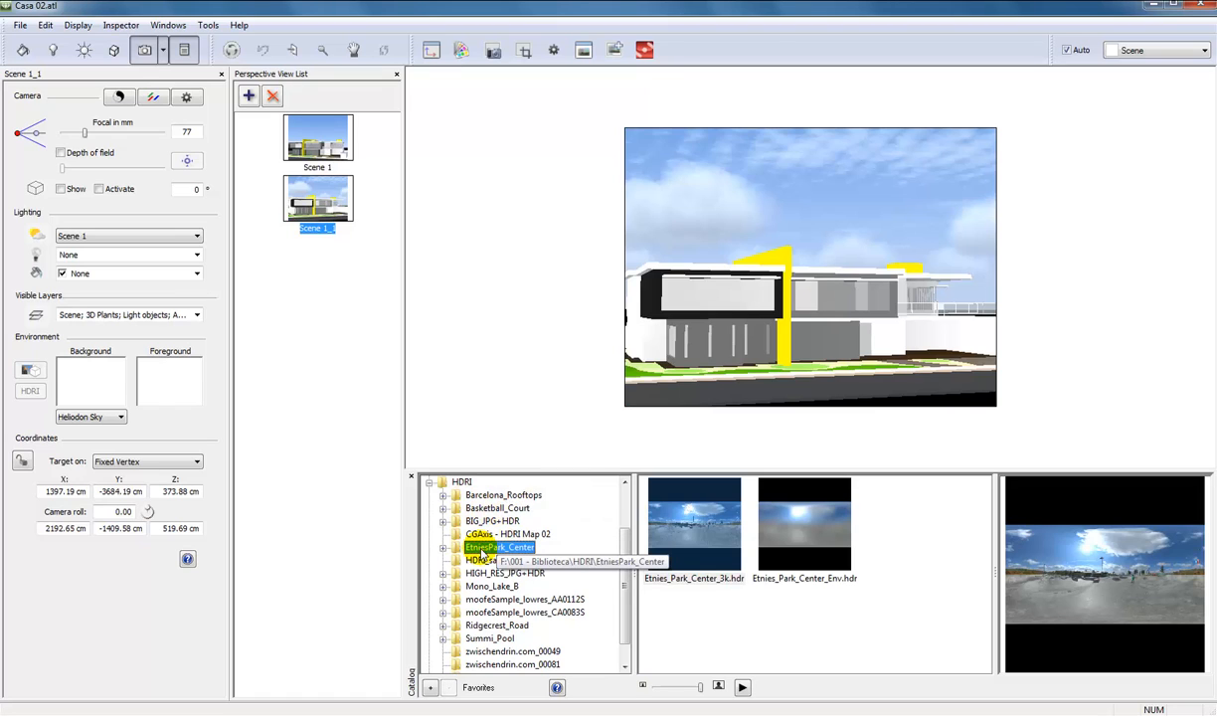
pyautogui.click(694, 526)
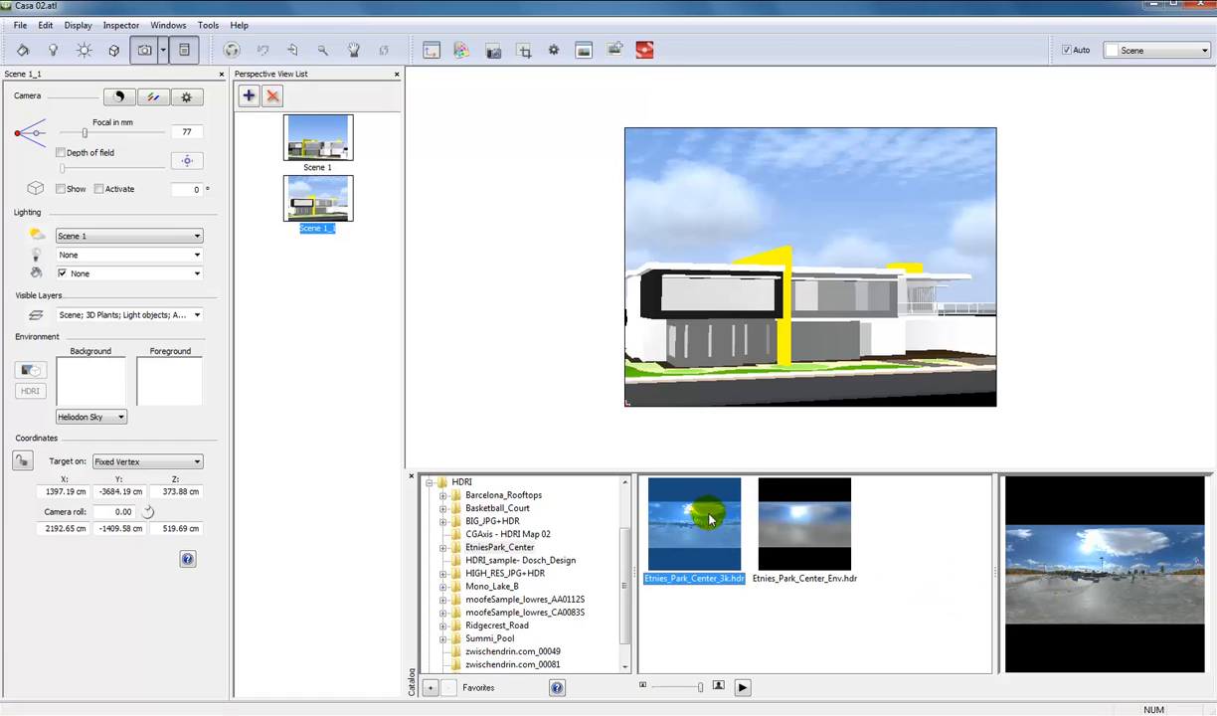
pyautogui.moveTo(608, 508); pyautogui.dragTo(107, 390)
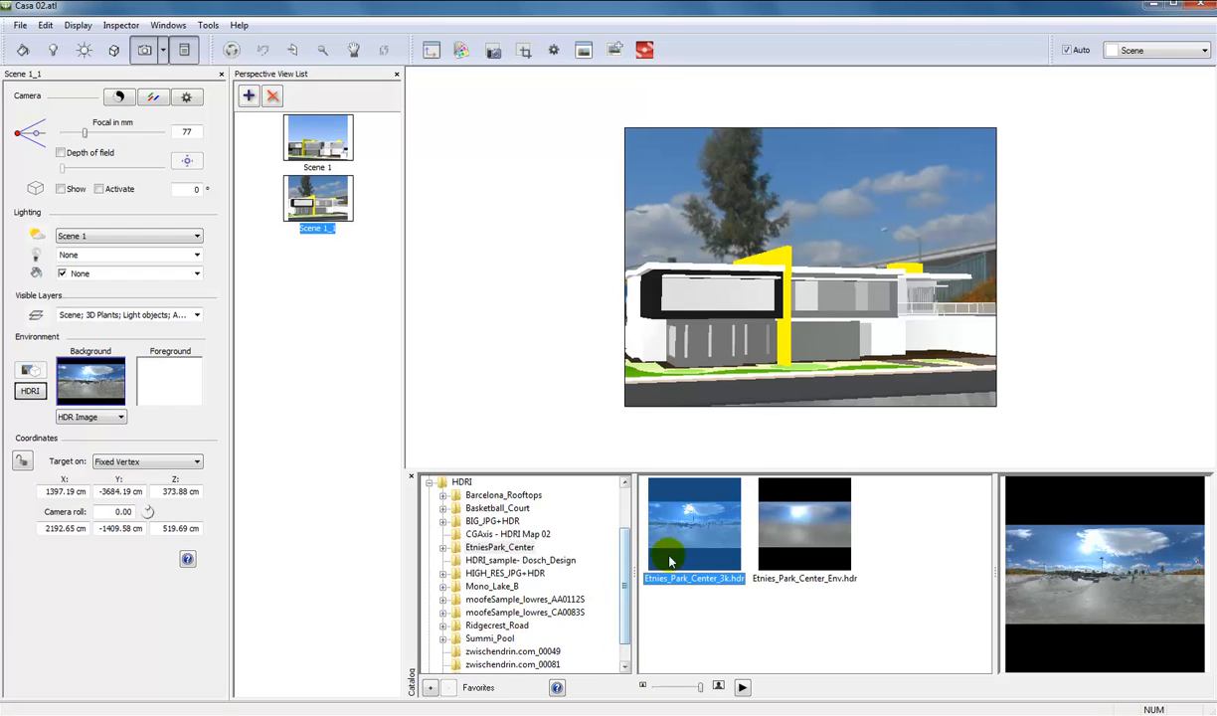
# Rotate the HDR background so clouds and low trees sit behind the house, and raise the camera about 69 cm.
pyautogui.moveTo(783, 510); pyautogui.dragTo(766, 247)
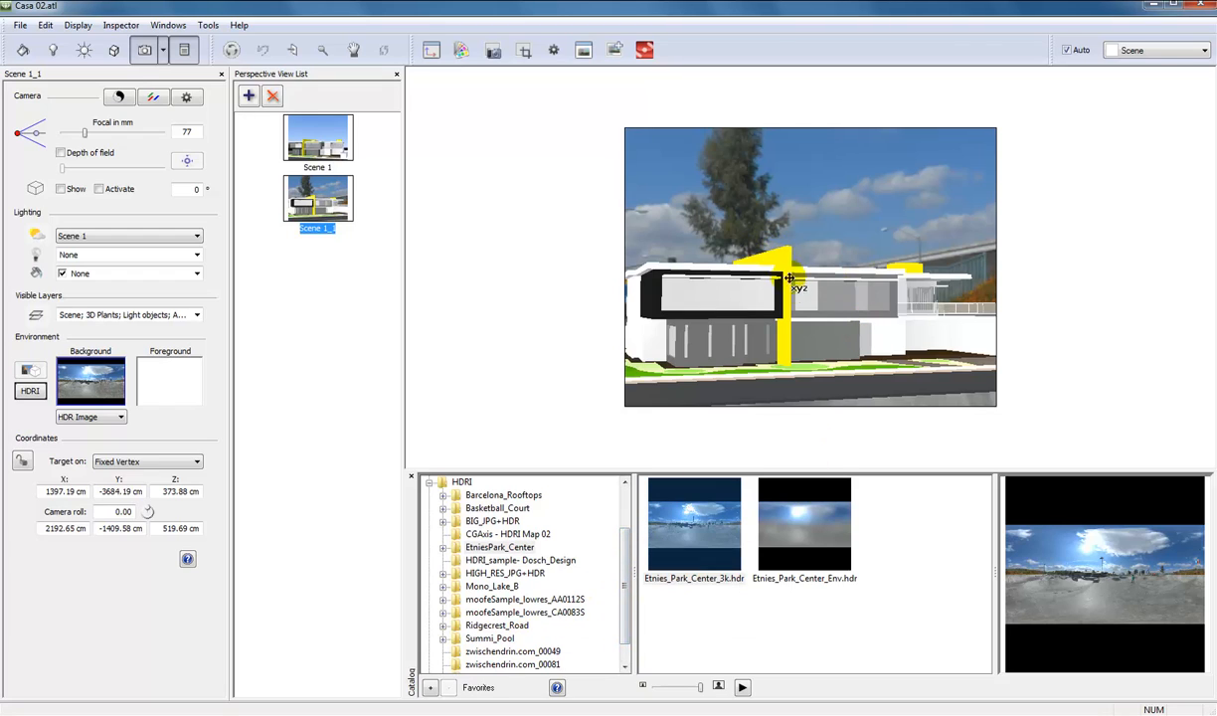
pyautogui.moveTo(732, 341); pyautogui.dragTo(88, 385)
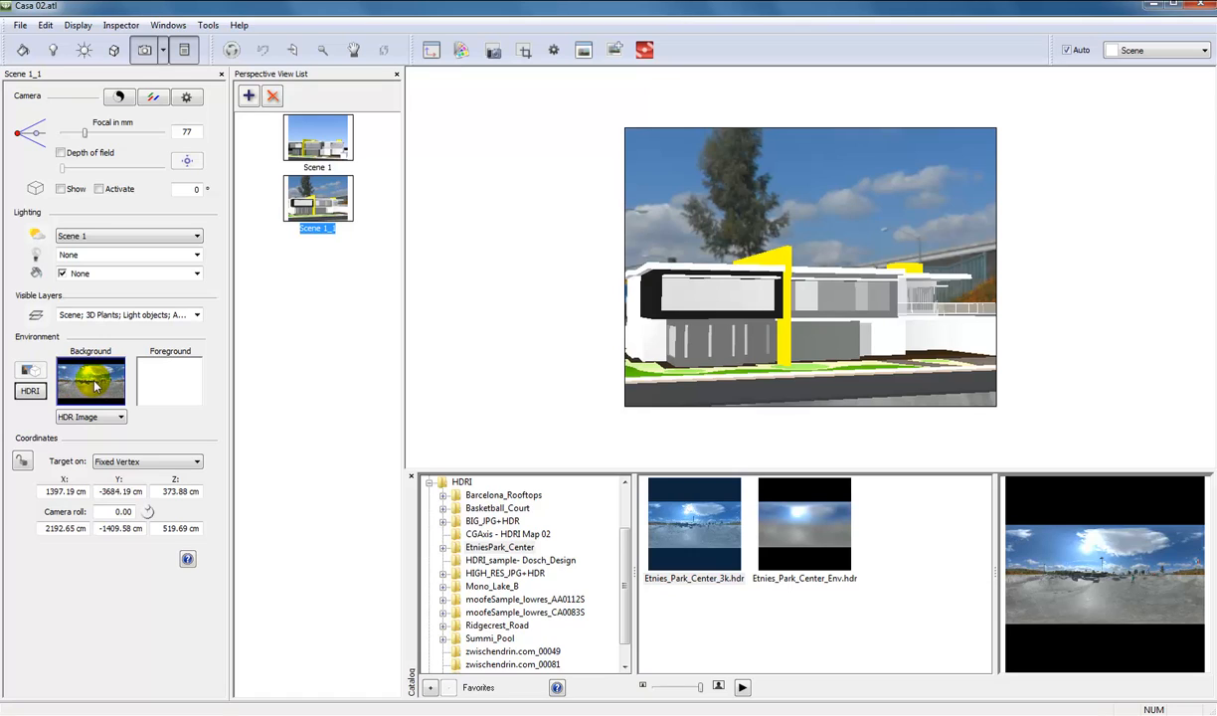
pyautogui.moveTo(72, 385)
pyautogui.mouseDown()
pyautogui.moveTo(101, 388)
pyautogui.moveTo(30, 384)
pyautogui.moveTo(85, 373)
pyautogui.moveTo(89, 390)
pyautogui.moveTo(58, 353)
pyautogui.moveTo(90, 368)
pyautogui.moveTo(27, 386)
pyautogui.moveTo(78, 400)
pyautogui.moveTo(90, 391)
pyautogui.moveTo(67, 388)
pyautogui.moveTo(88, 391)
pyautogui.mouseUp()
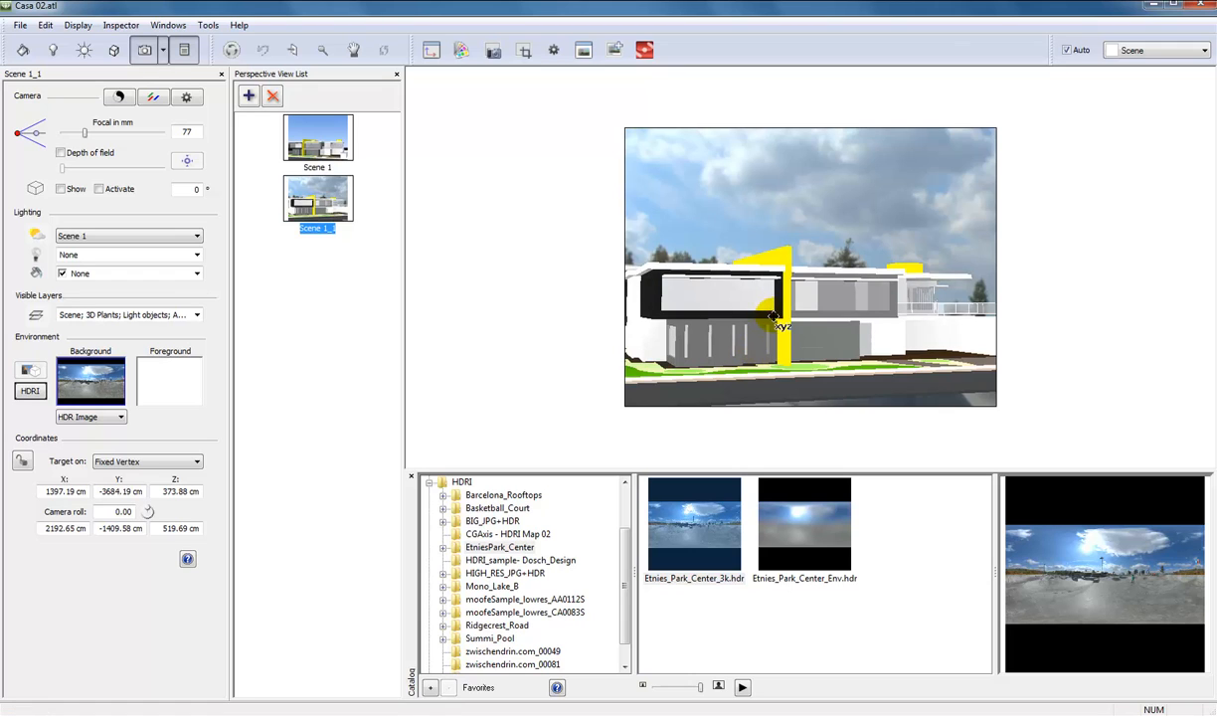
pyautogui.moveTo(774, 305); pyautogui.dragTo(775, 315, button='middle')
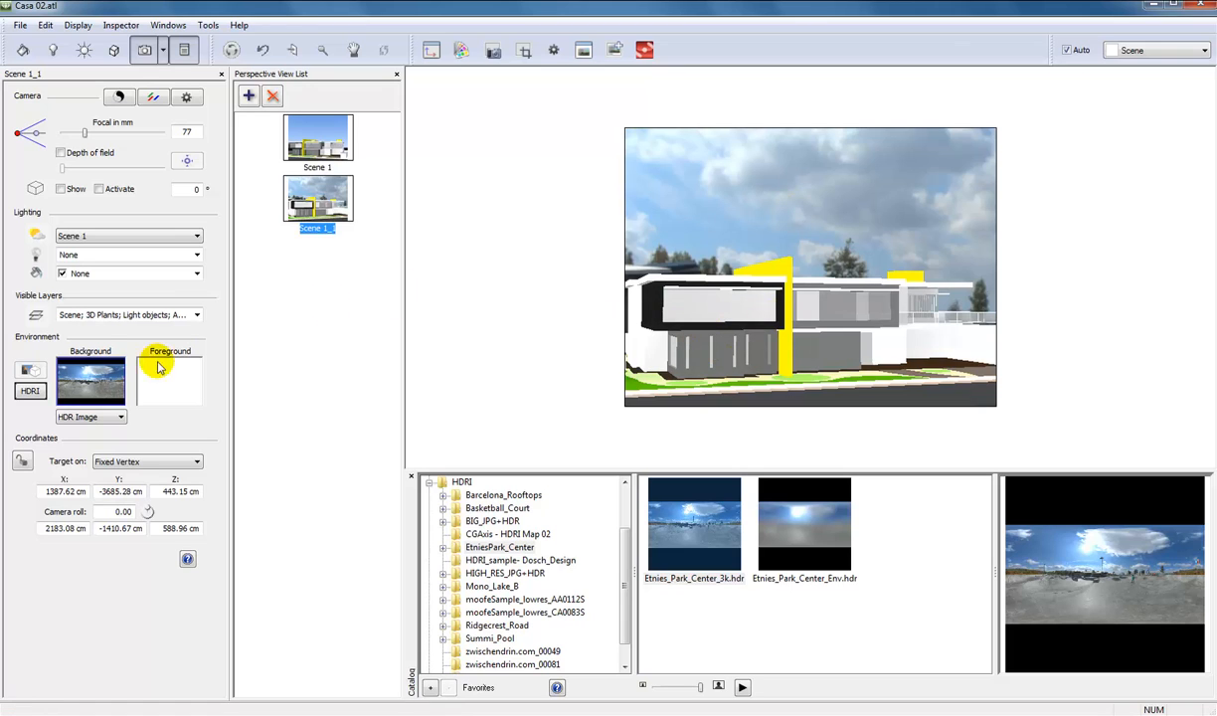
pyautogui.moveTo(98, 382); pyautogui.dragTo(97, 389)
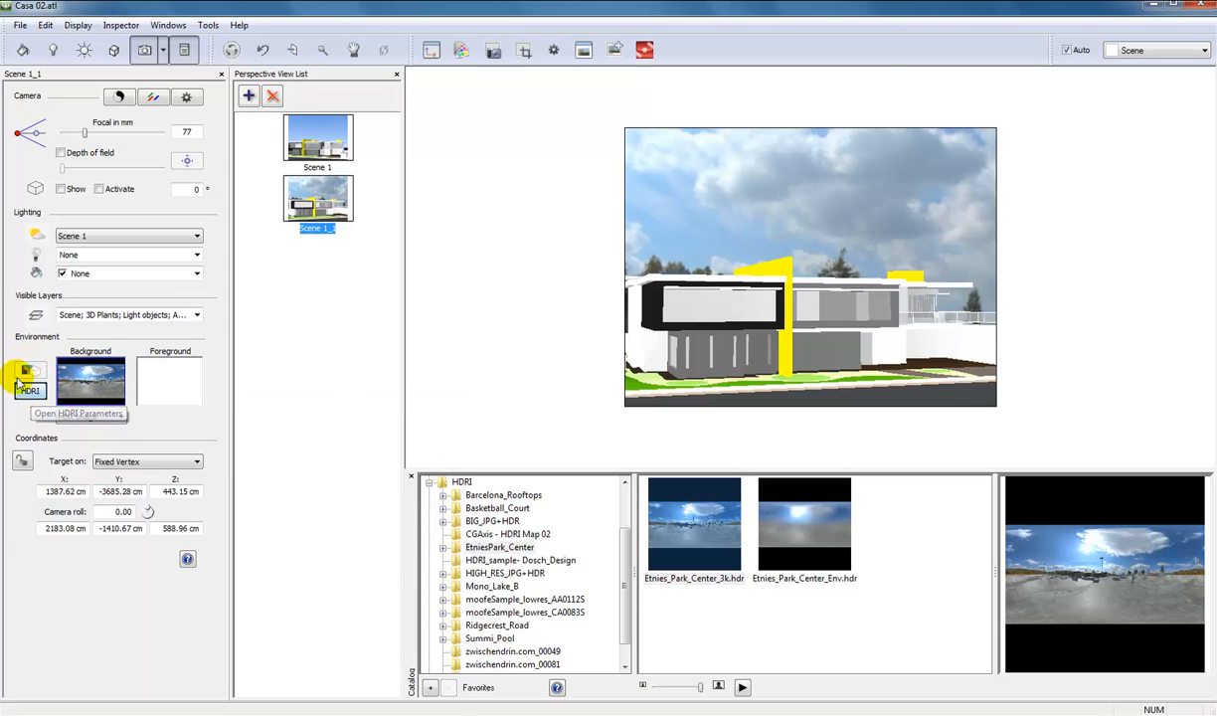
# Enable HDR image lighting with power and brightness at 0 for Scene 1_1, and collapse the HDRI catalog folder.
pyautogui.click(31, 396)
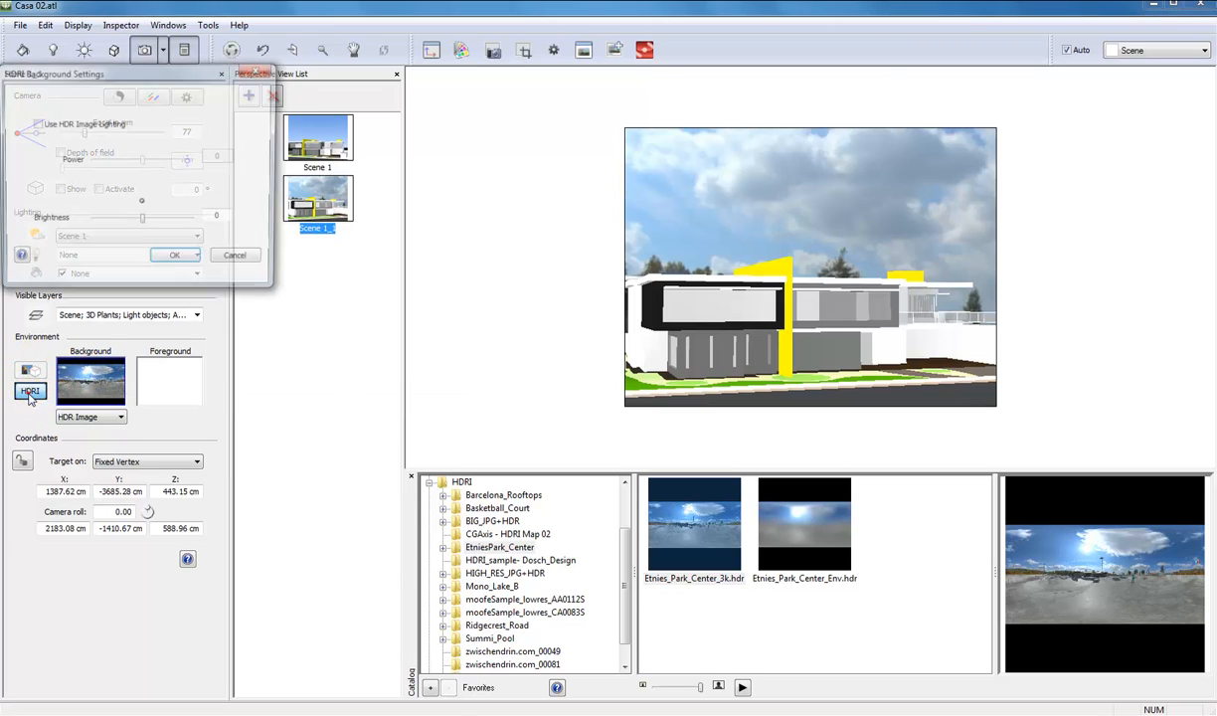
pyautogui.moveTo(100, 82); pyautogui.dragTo(196, 136)
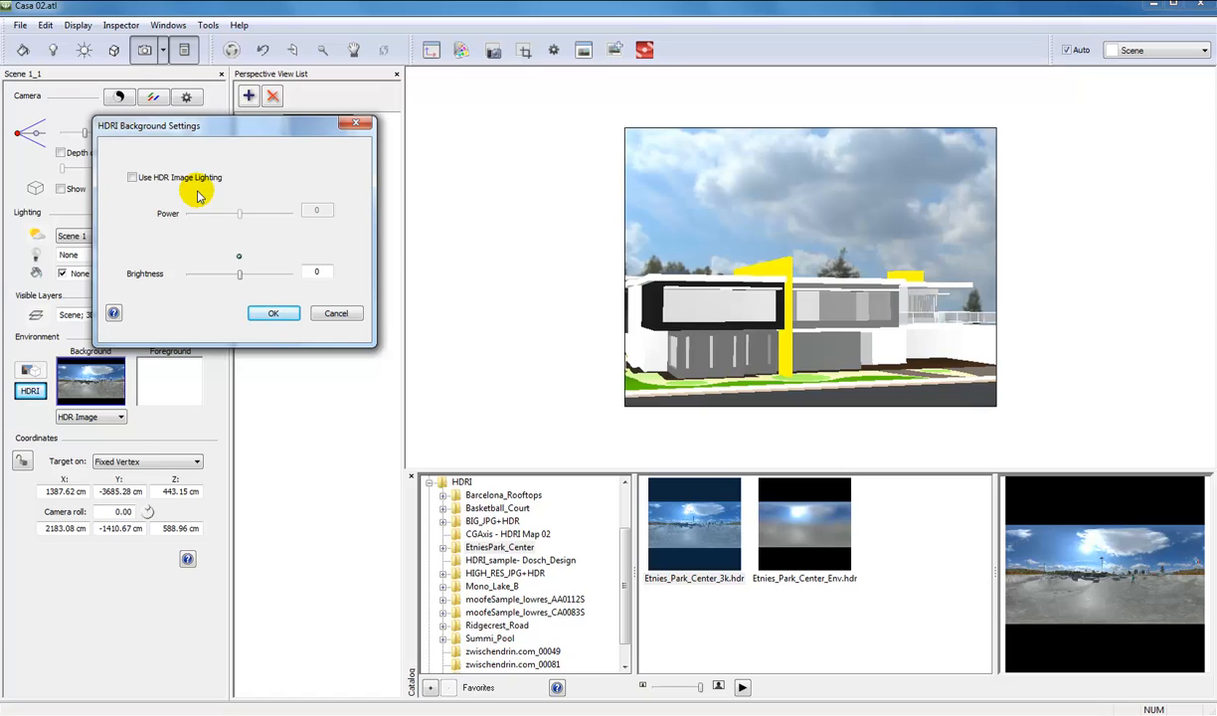
pyautogui.click(132, 178)
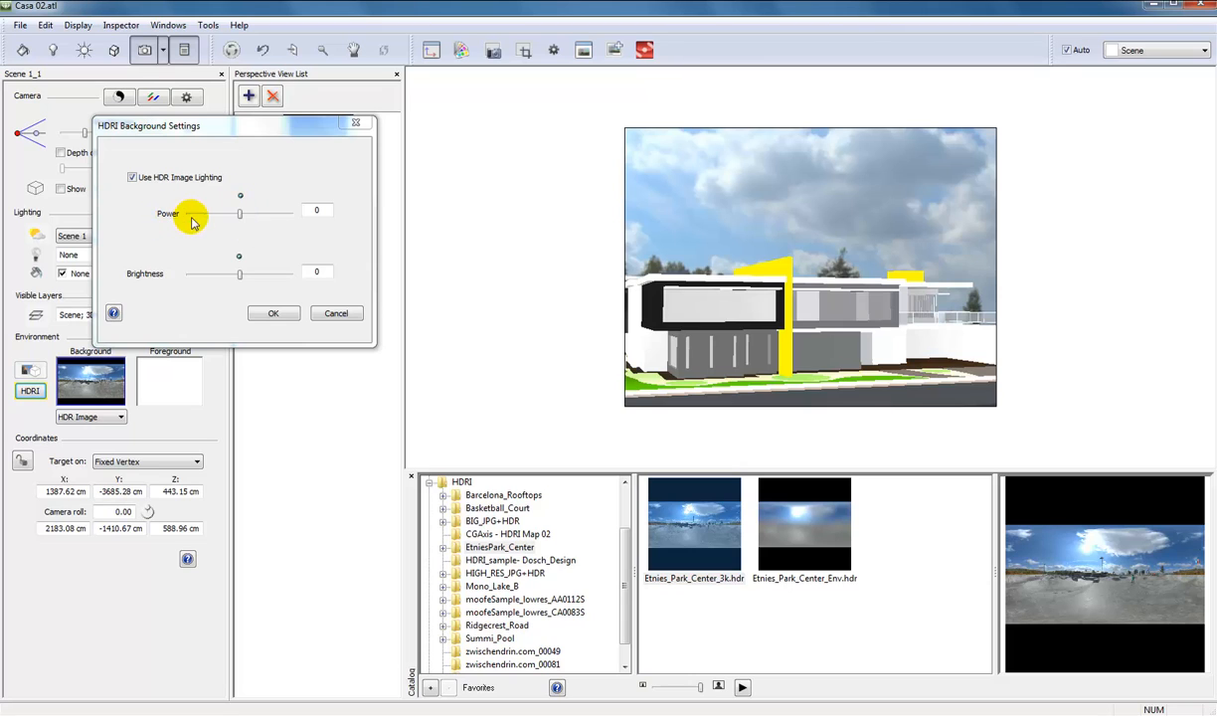
pyautogui.moveTo(239, 216)
pyautogui.mouseDown()
pyautogui.moveTo(265, 216)
pyautogui.moveTo(239, 199)
pyautogui.mouseUp()
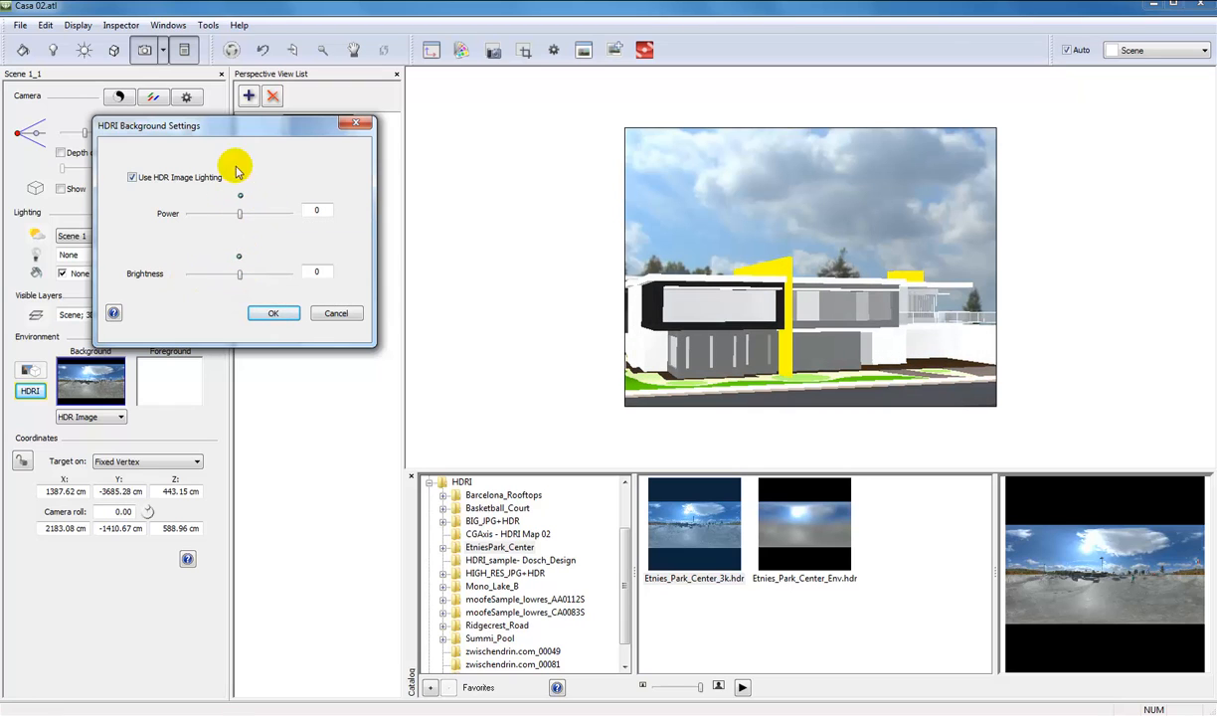
pyautogui.click(270, 314)
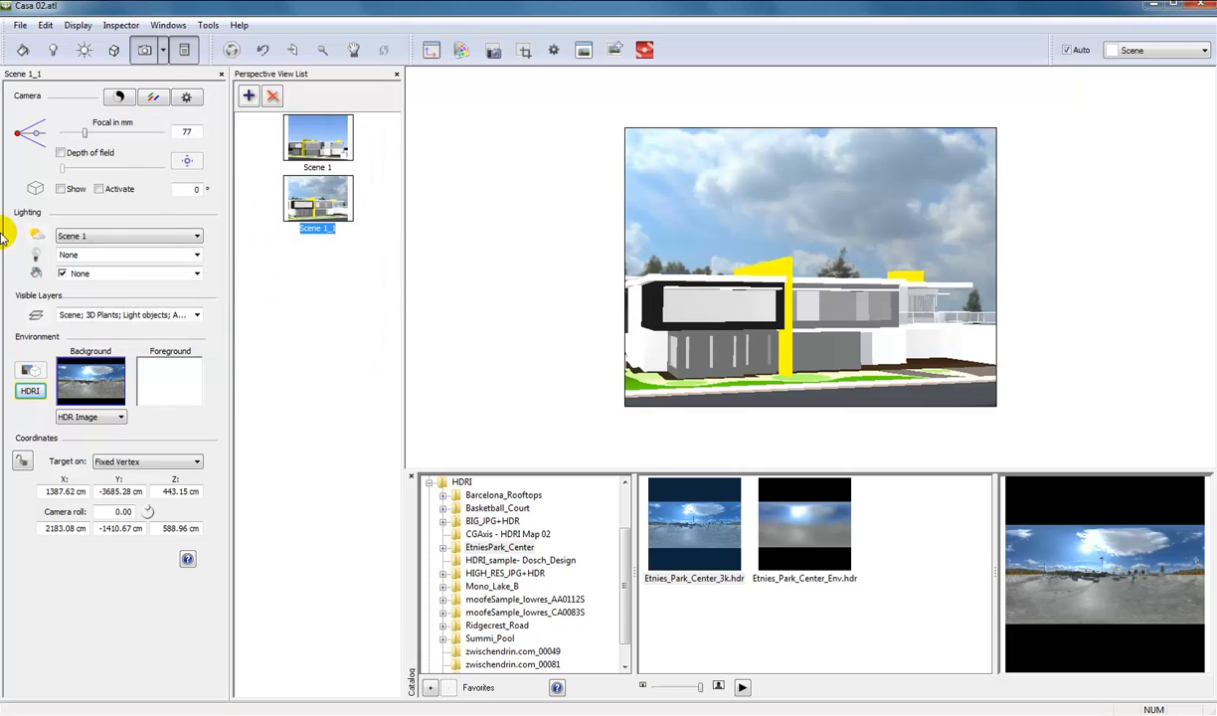
pyautogui.click(430, 485)
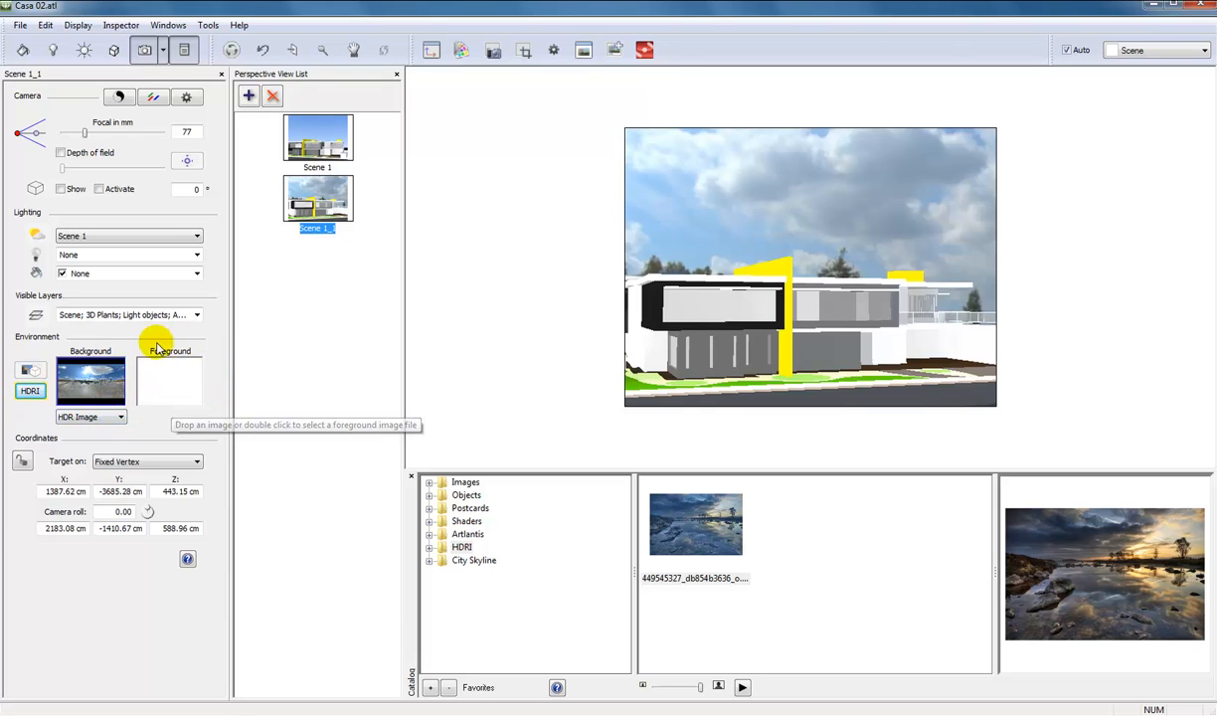
pyautogui.click(115, 417)
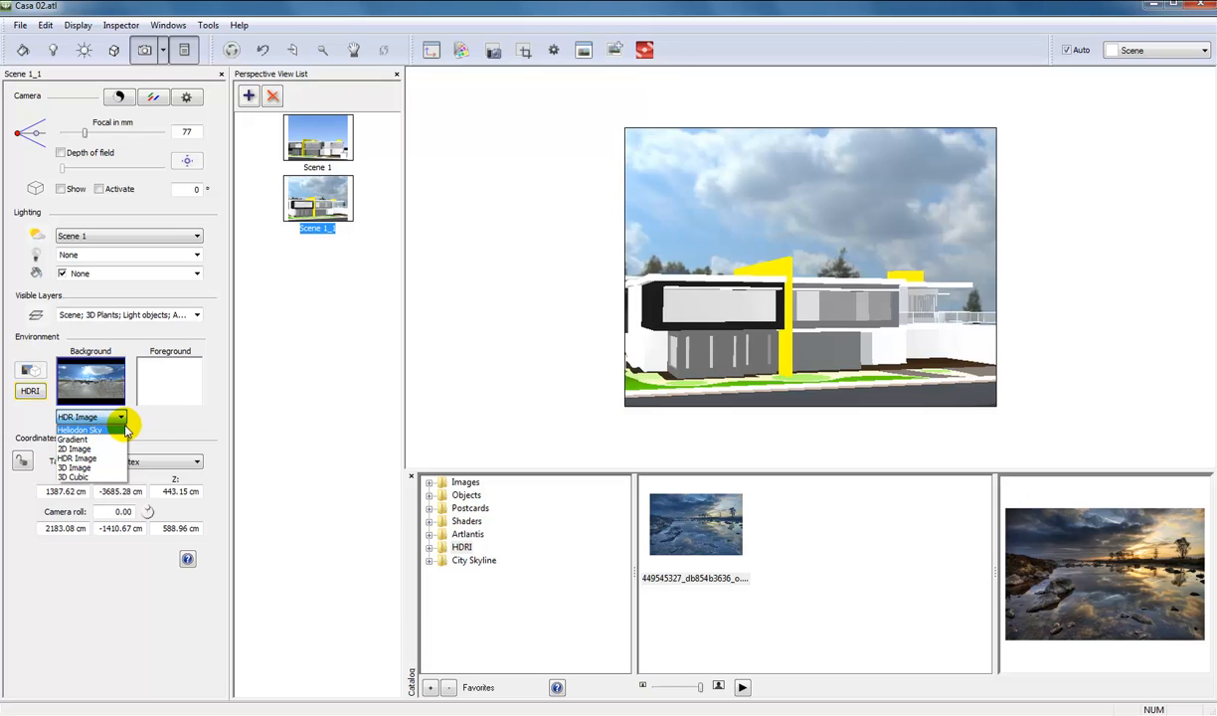
pyautogui.click(133, 425)
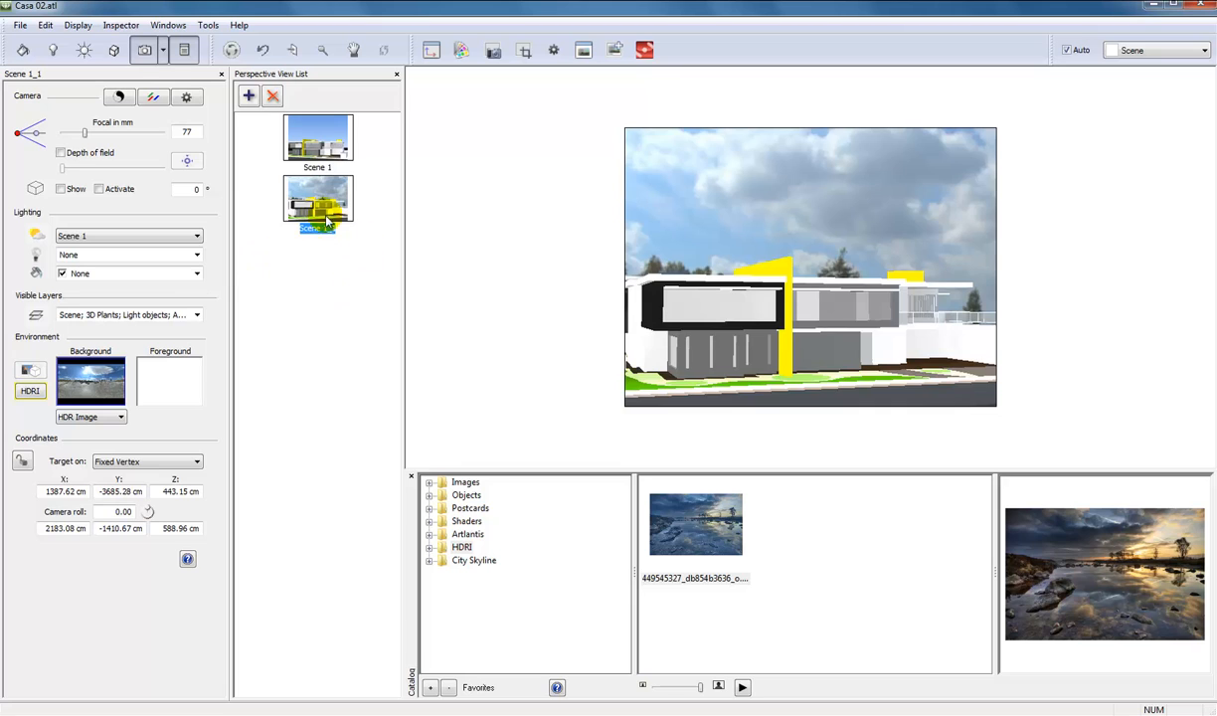
# Position the Scene 1 heliodon's sun by location and look at the city selection without changing it.
pyautogui.click(83, 50)
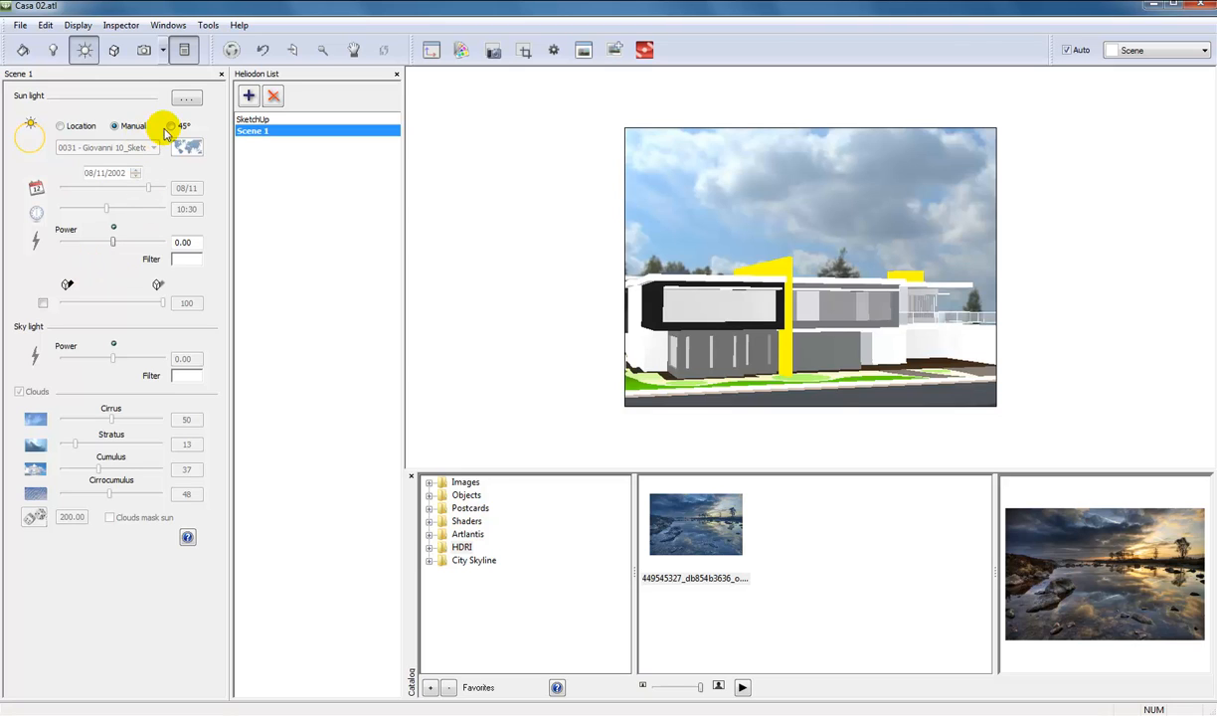
pyautogui.click(60, 127)
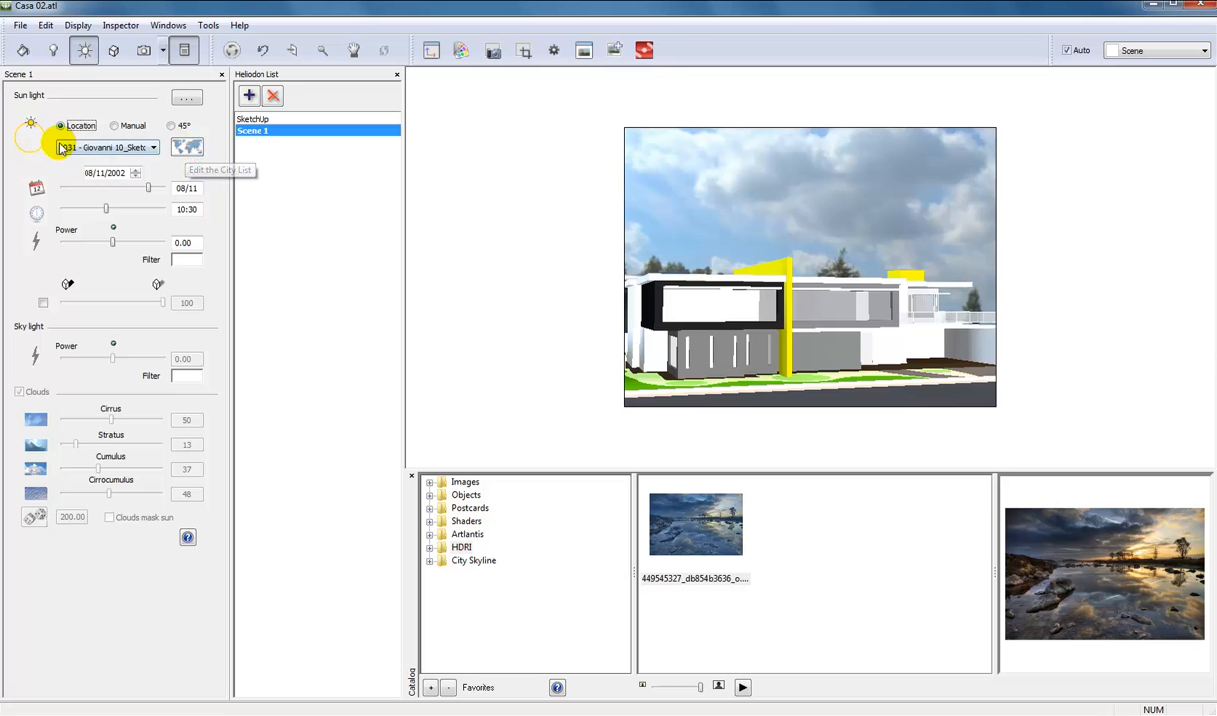
pyautogui.click(189, 149)
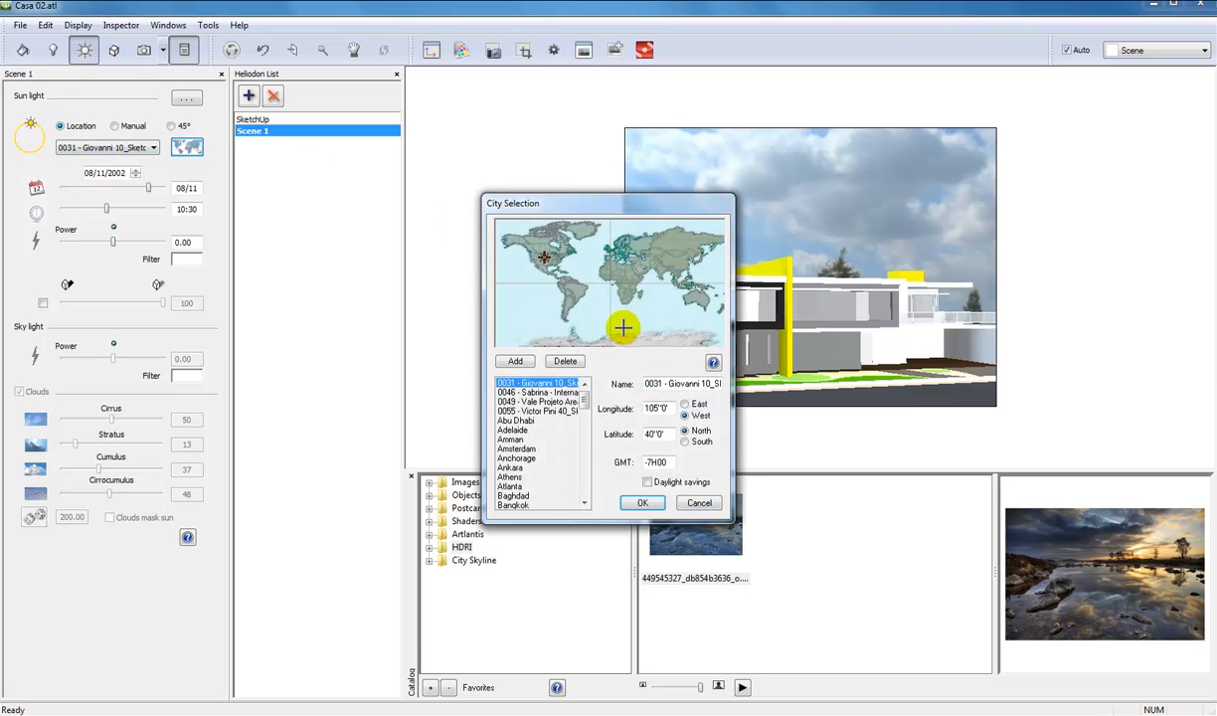
pyautogui.click(699, 503)
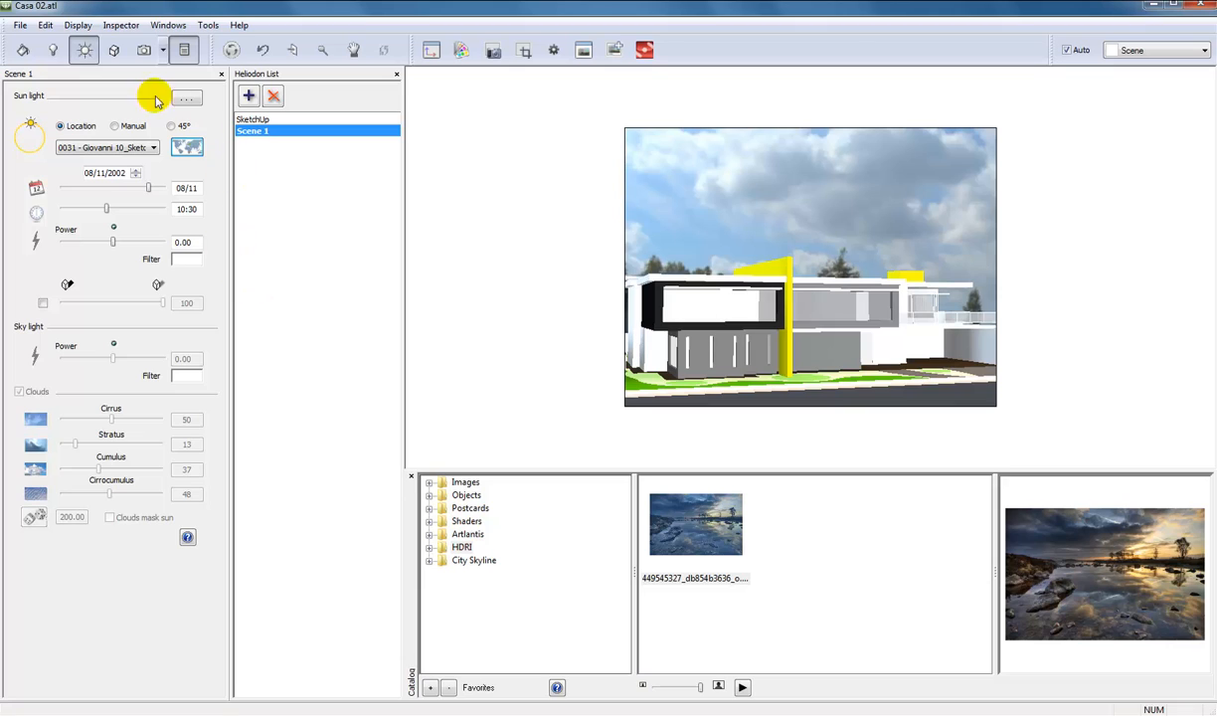
# Activate shadows for the Scene 1 heliodon, try a shadow softness of 0 and set it back to 100.
pyautogui.click(43, 303)
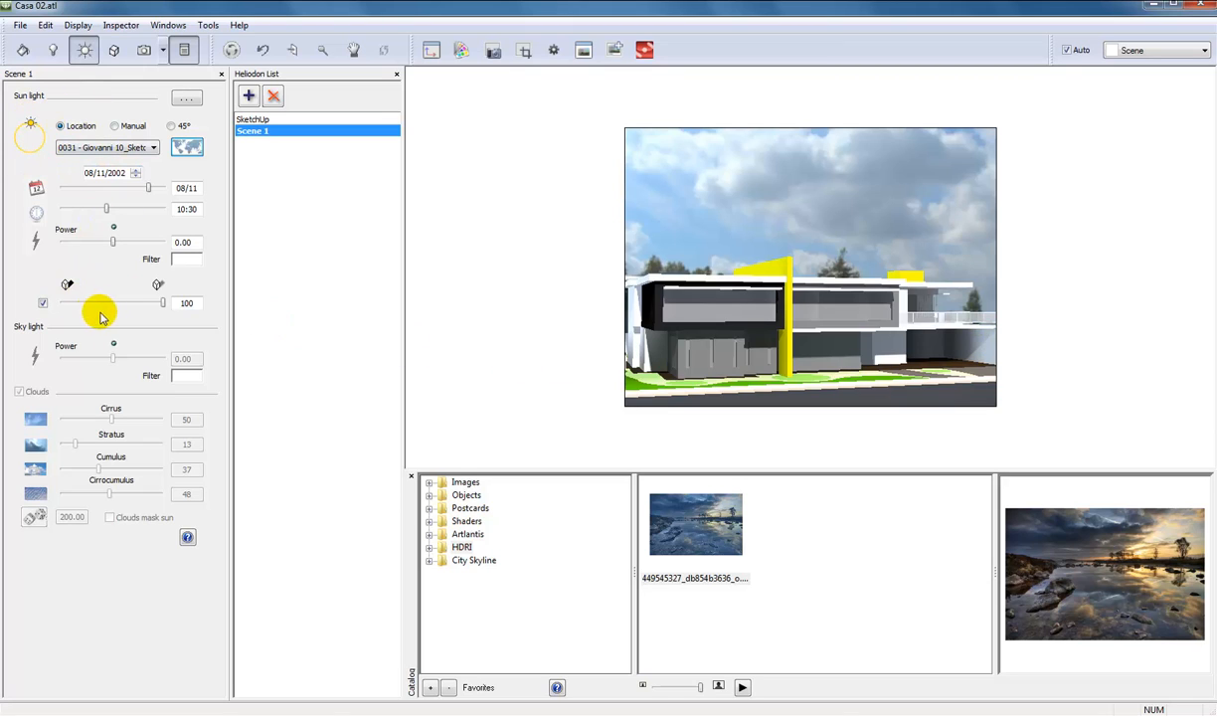
pyautogui.moveTo(163, 303); pyautogui.dragTo(107, 306)
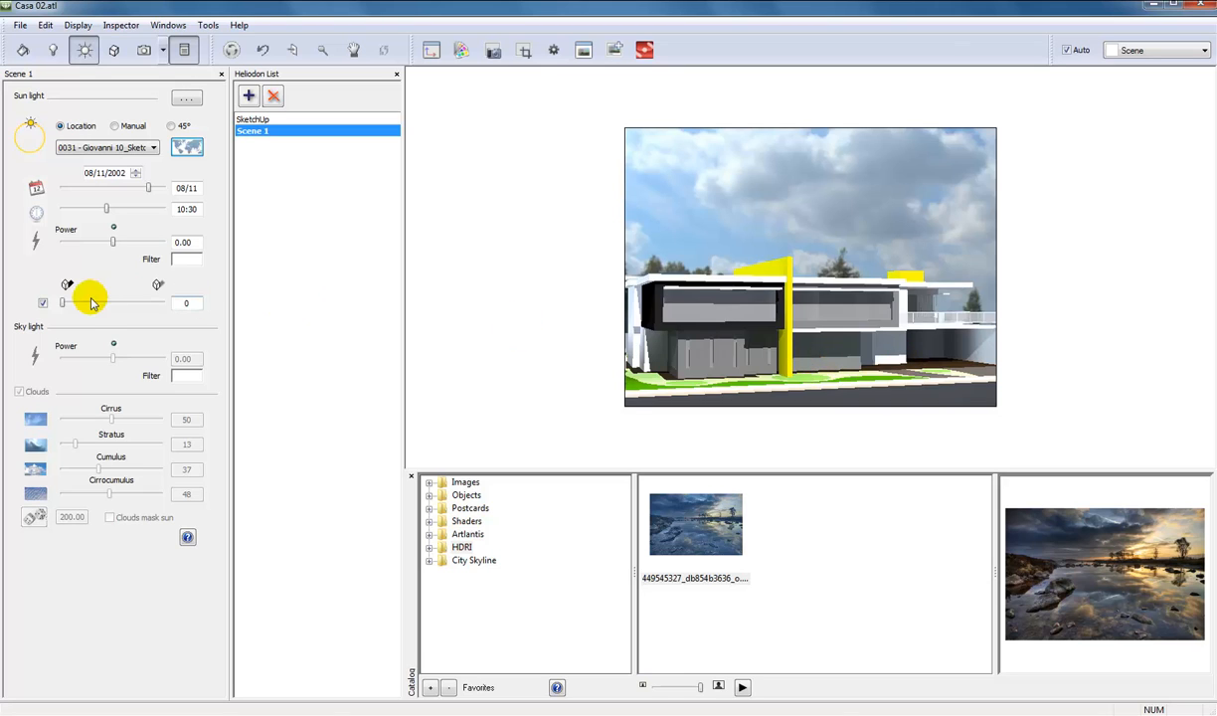
pyautogui.moveTo(63, 302); pyautogui.dragTo(174, 303)
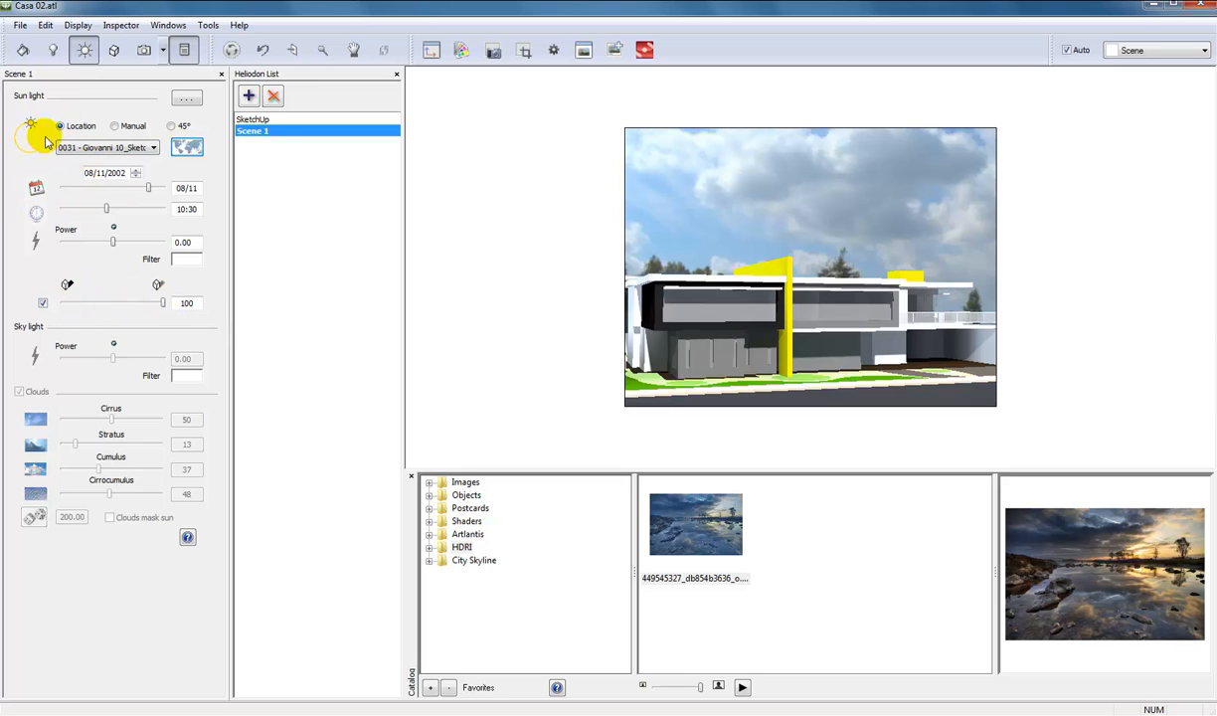
# Display the 2D view and slightly rotate the north direction on its compass.
pyautogui.click(432, 54)
pyautogui.moveTo(387, 171); pyautogui.dragTo(407, 166)
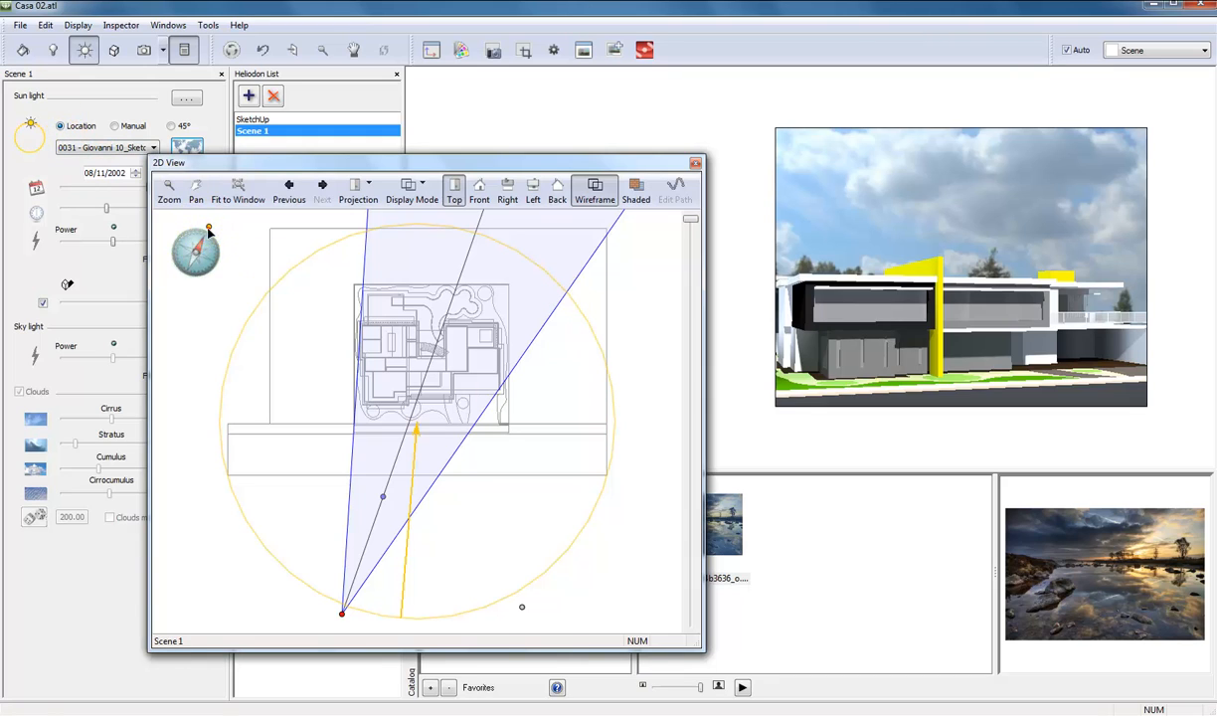
pyautogui.moveTo(208, 231)
pyautogui.mouseDown()
pyautogui.moveTo(185, 231)
pyautogui.moveTo(214, 233)
pyautogui.mouseUp()
# Try the 45° sun position, switch the sun to manual and shift it along its circle in the top view.
pyautogui.click(173, 125)
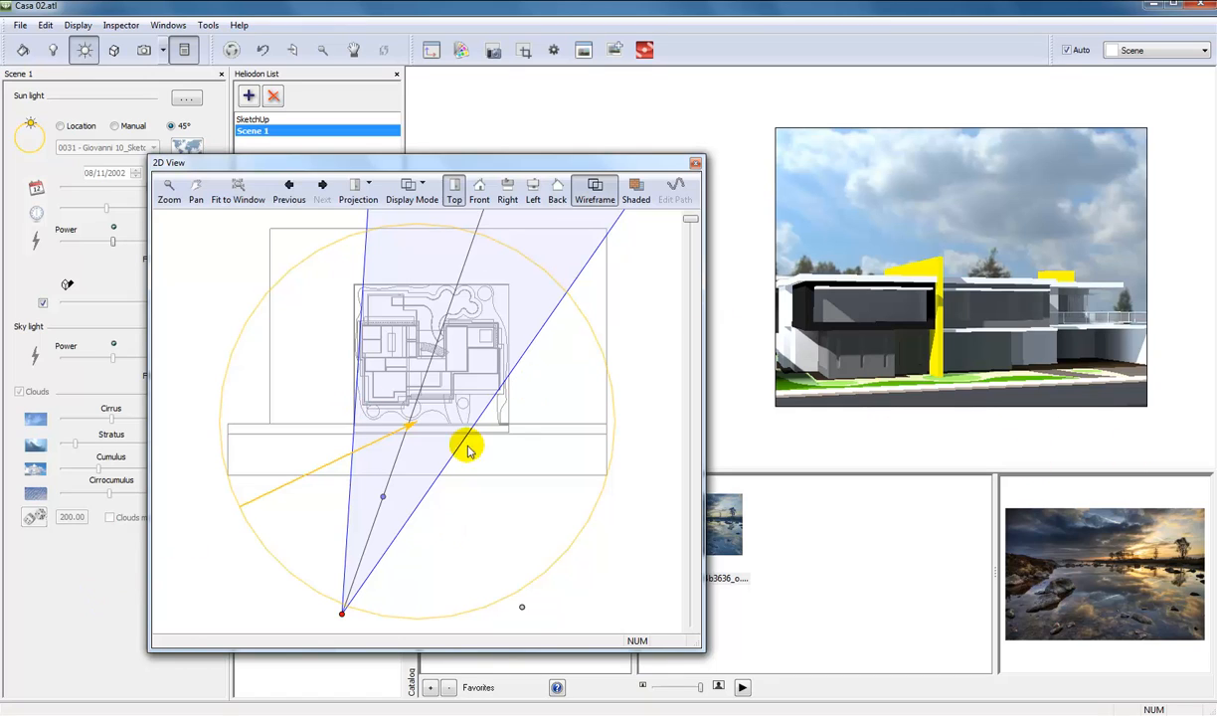
pyautogui.click(115, 126)
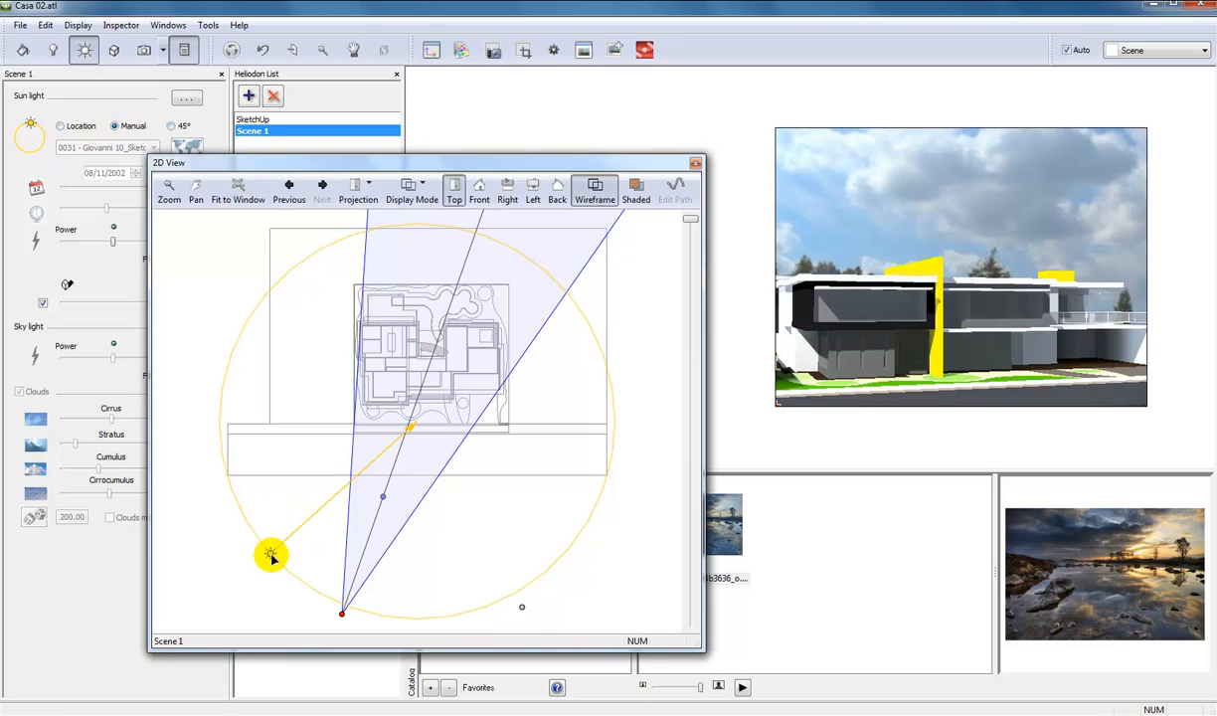
pyautogui.moveTo(271, 557)
pyautogui.mouseDown()
pyautogui.moveTo(398, 610)
pyautogui.moveTo(470, 588)
pyautogui.moveTo(516, 554)
pyautogui.moveTo(502, 570)
pyautogui.moveTo(353, 592)
pyautogui.moveTo(309, 571)
pyautogui.mouseUp()
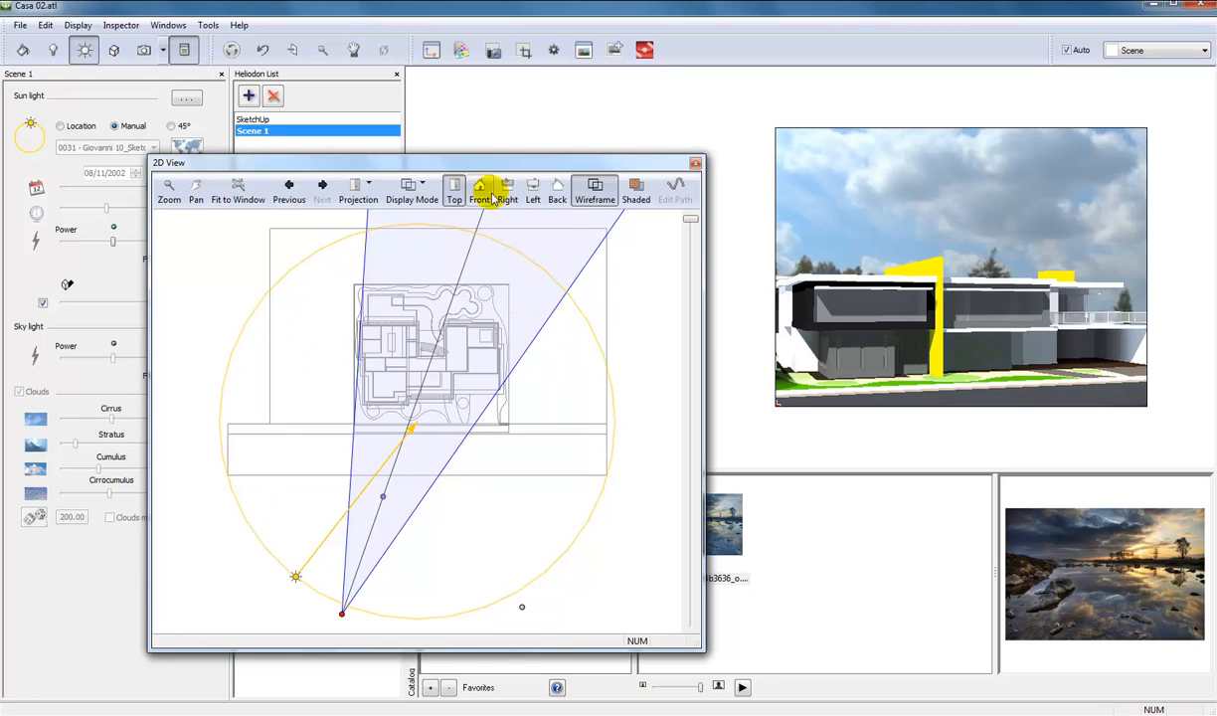
# Adjust the sun's height in the 2D front view and fine-tune its direction in the top view.
pyautogui.click(483, 193)
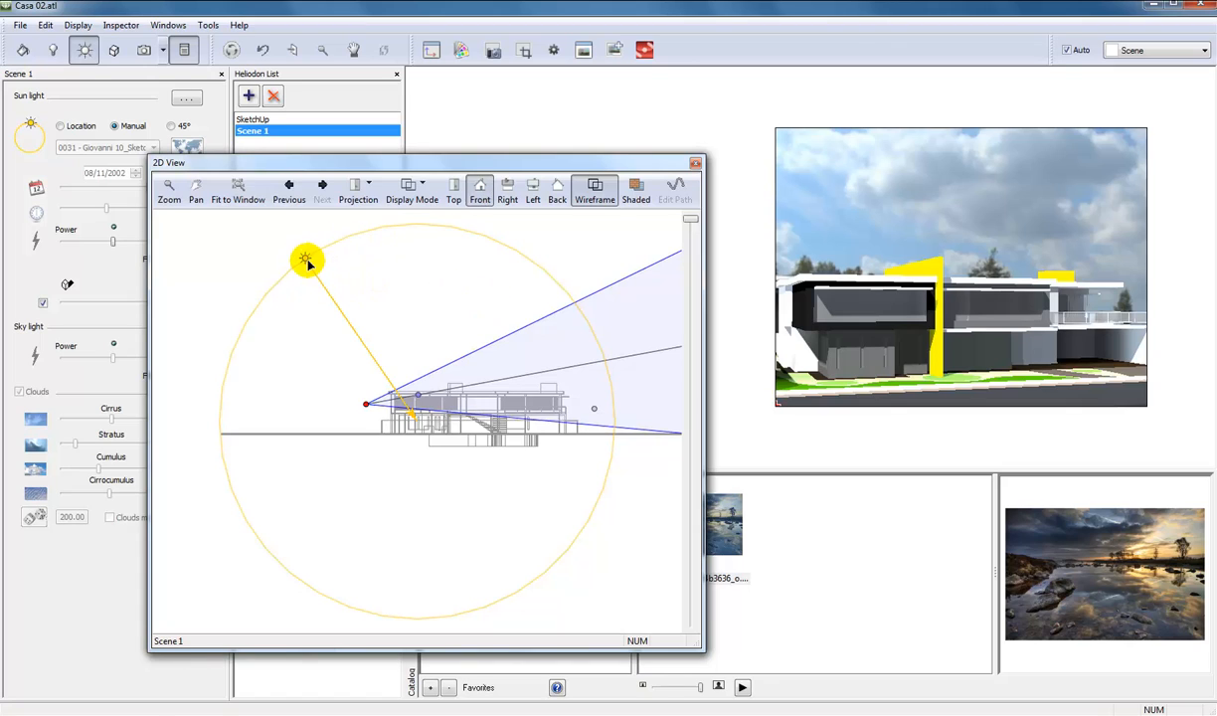
pyautogui.moveTo(307, 259)
pyautogui.mouseDown()
pyautogui.moveTo(421, 230)
pyautogui.moveTo(323, 257)
pyautogui.moveTo(282, 284)
pyautogui.moveTo(239, 380)
pyautogui.moveTo(245, 459)
pyautogui.moveTo(279, 355)
pyautogui.moveTo(339, 293)
pyautogui.mouseUp()
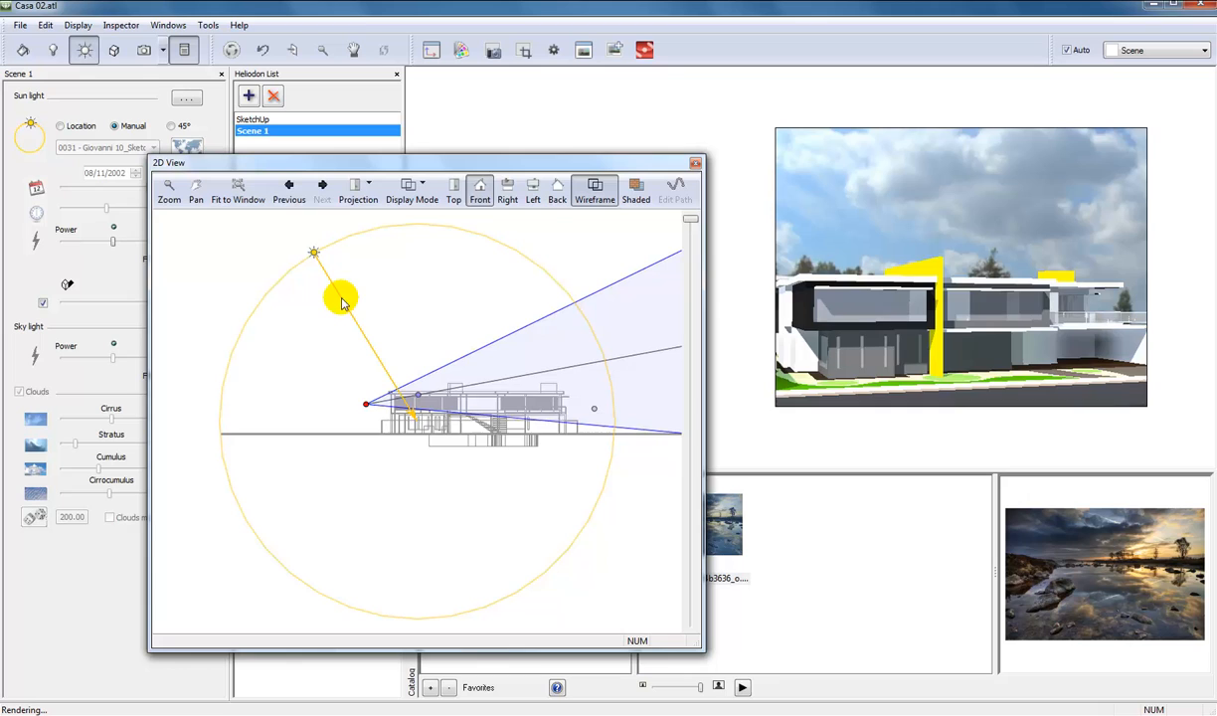
pyautogui.click(456, 191)
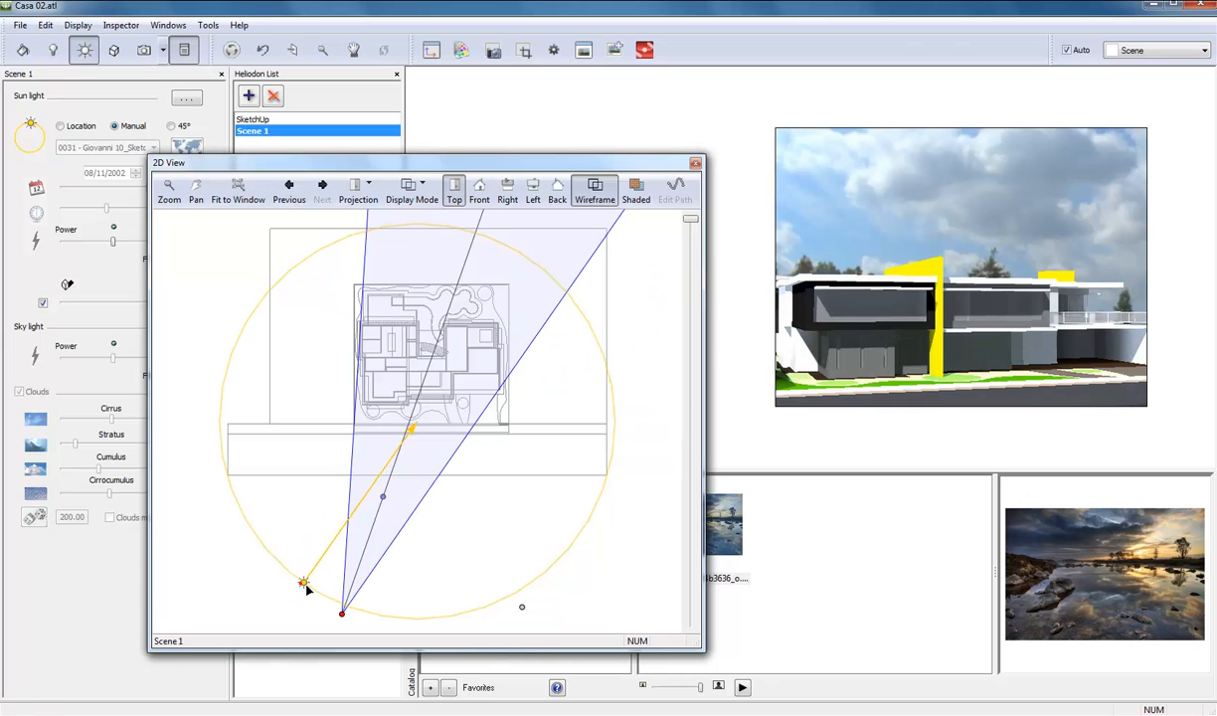
pyautogui.moveTo(306, 586); pyautogui.dragTo(304, 587)
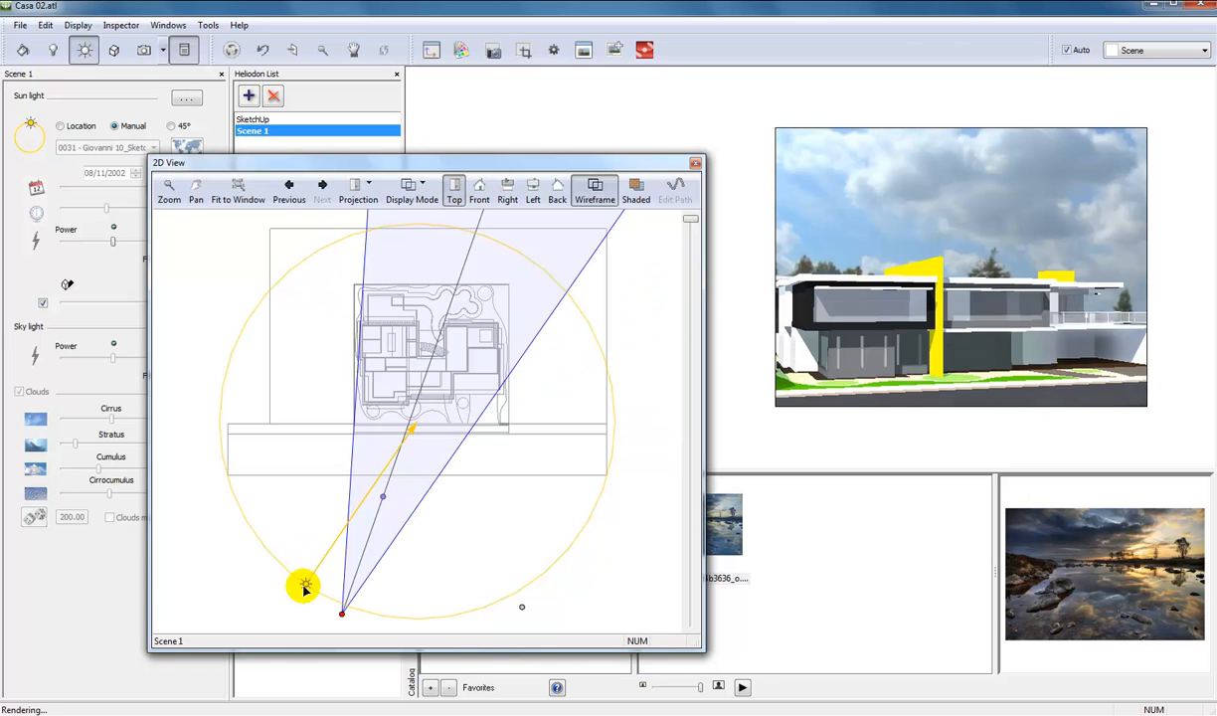
# Close the 2D view and deactivate the shadows of the Scene 1 heliodon.
pyautogui.click(695, 164)
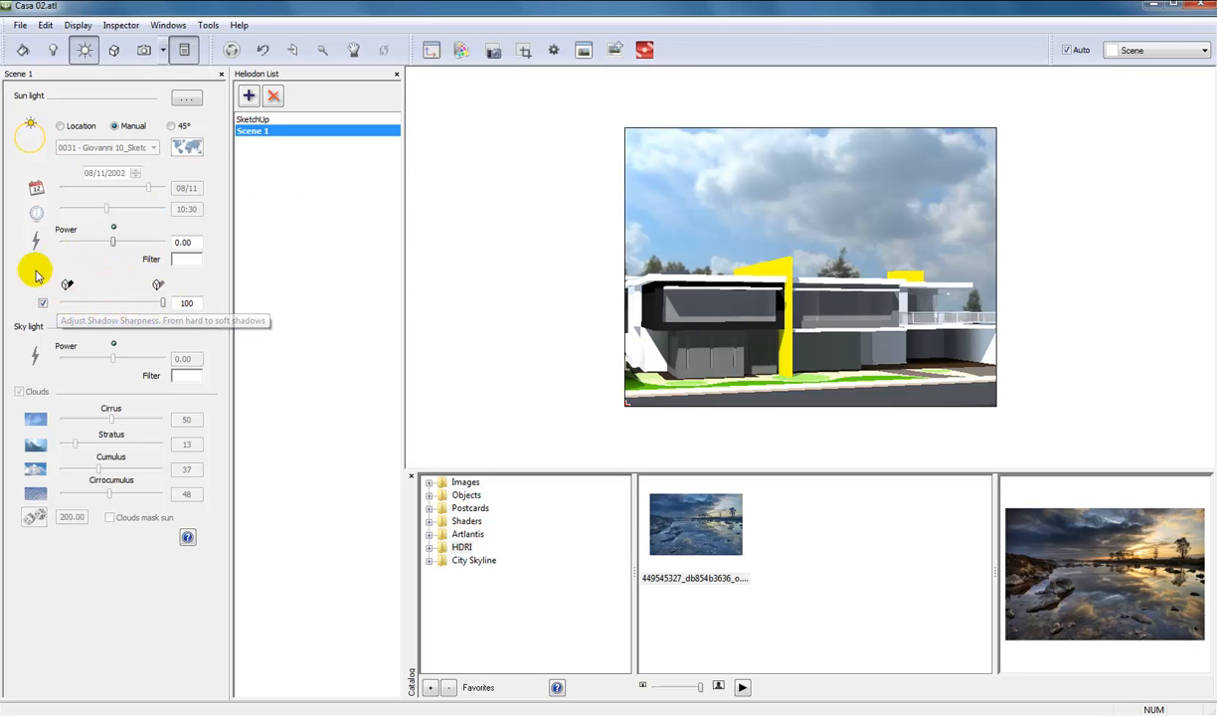
pyautogui.click(43, 303)
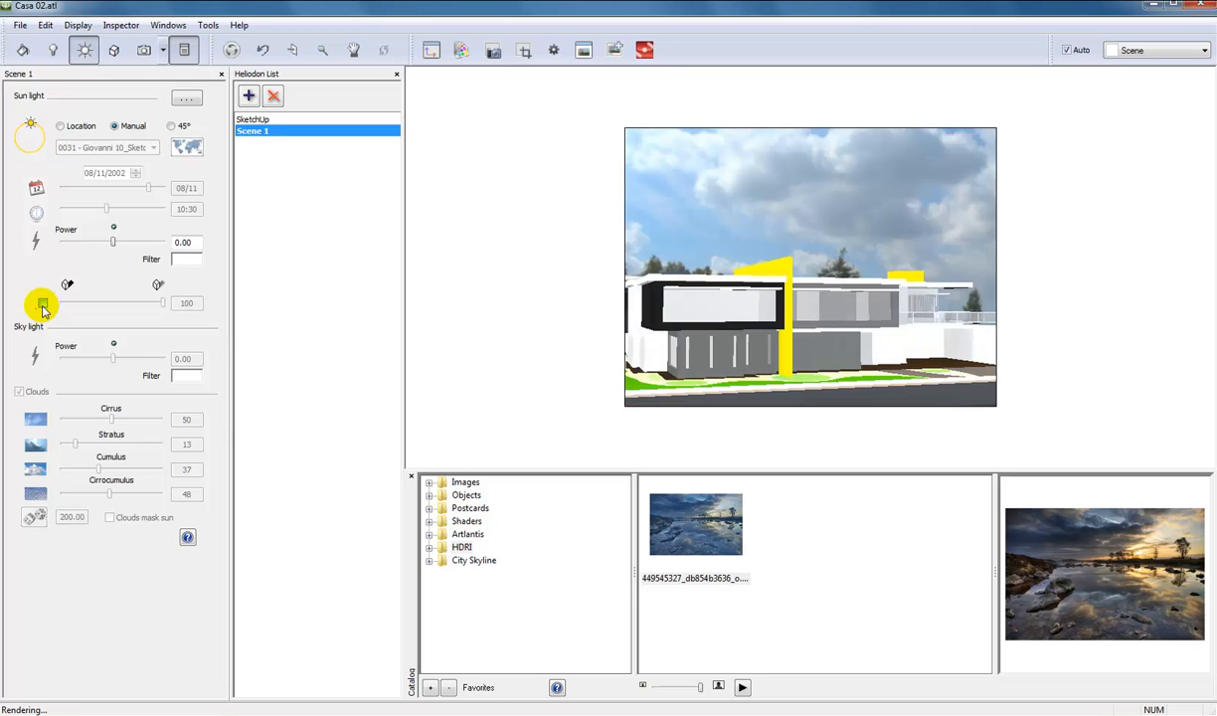
# Toggle the sun shadows of the Scene 1 heliodon to compare the rendering, leaving them activated.
pyautogui.click(43, 304)
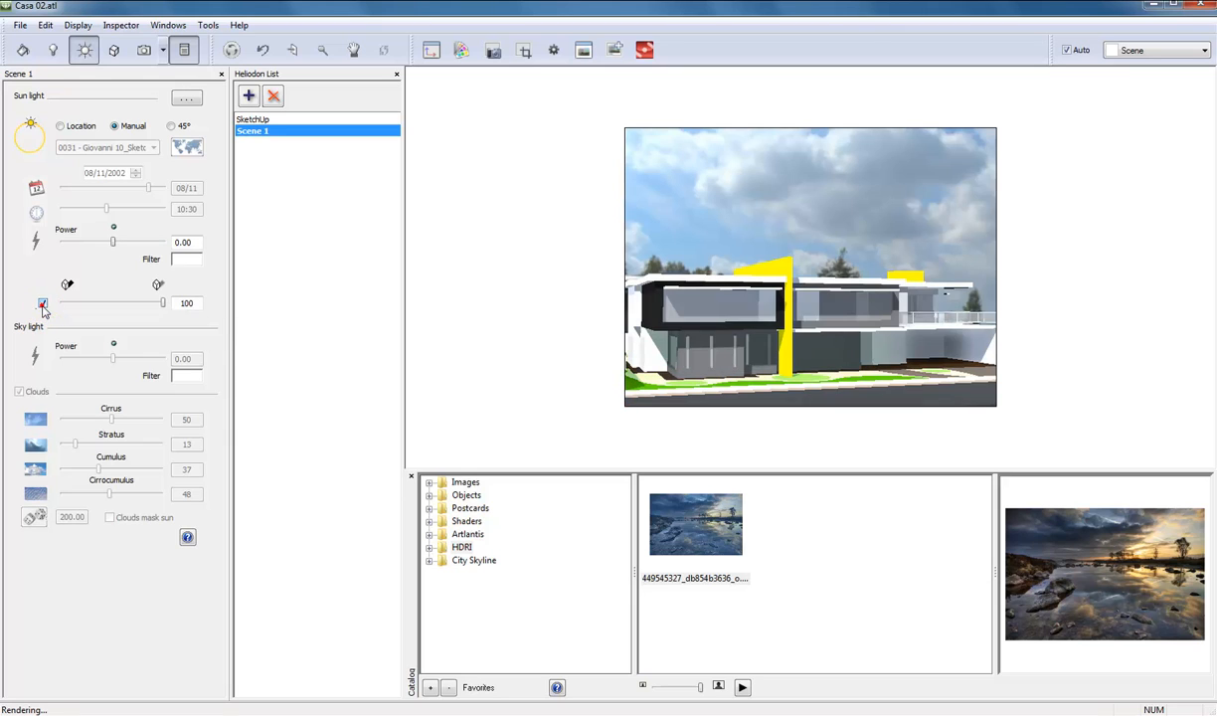
pyautogui.click(43, 304)
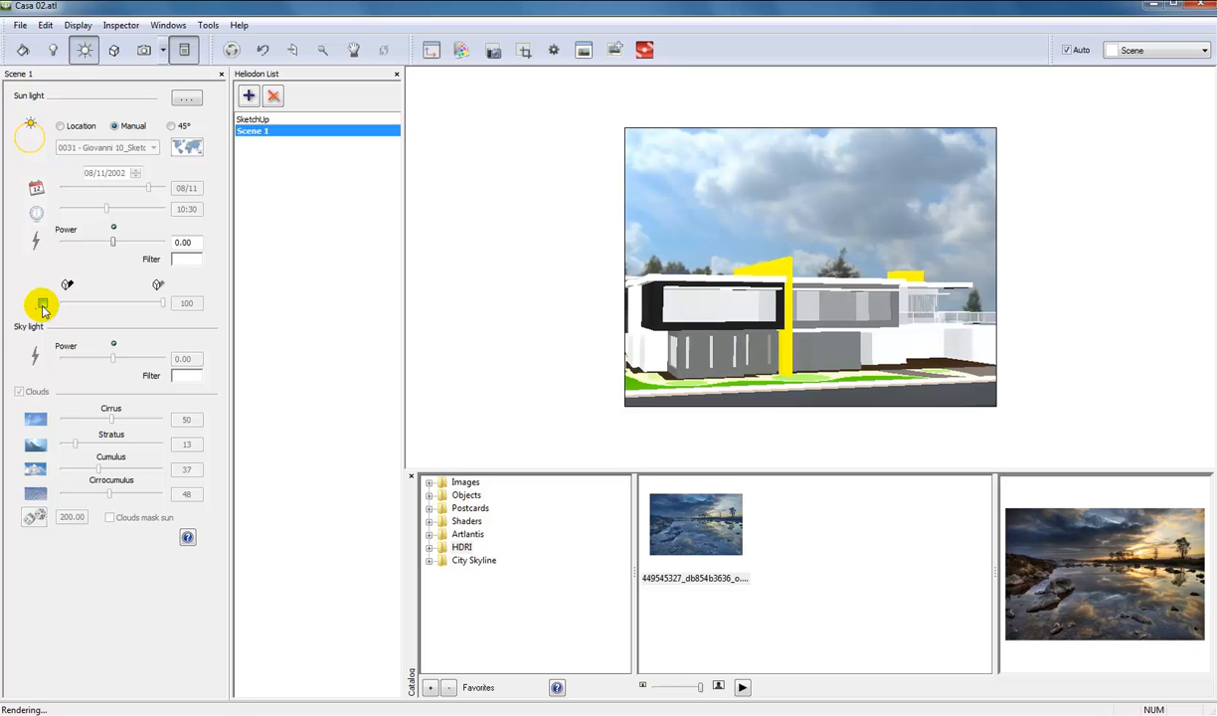
pyautogui.click(43, 303)
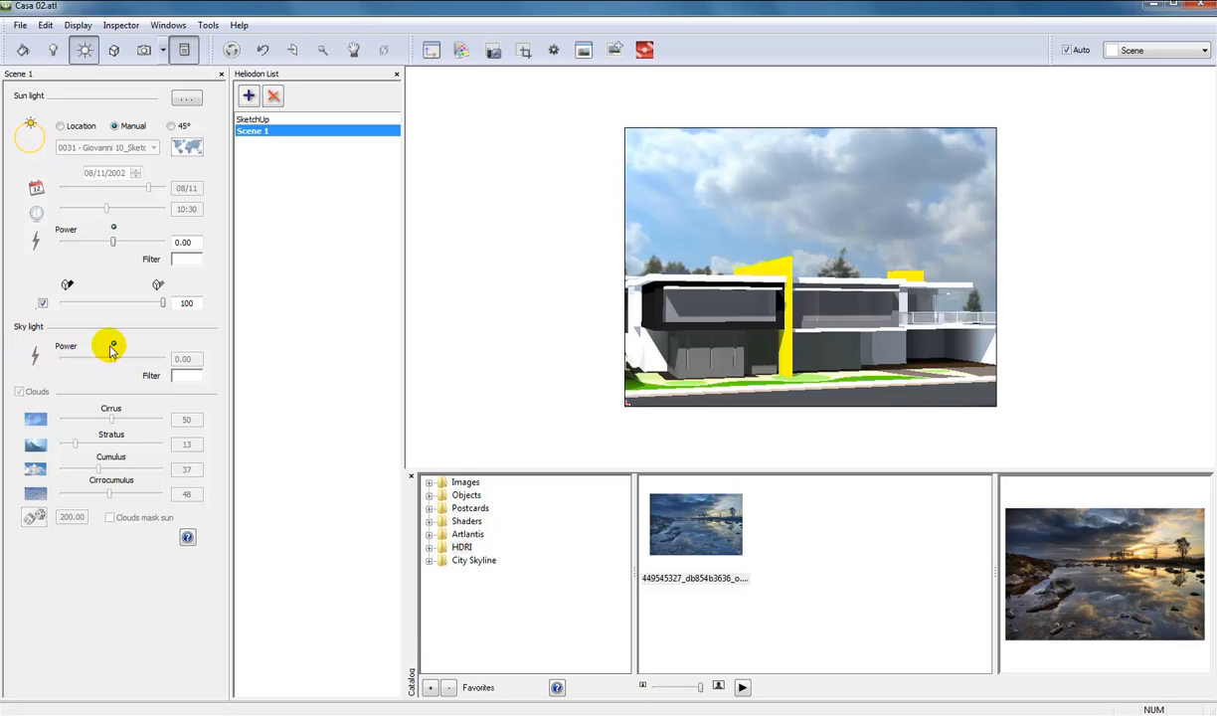
# Try Sun Lensflare and Fog in the advanced heliodon settings, deactivating each again, and close the settings.
pyautogui.click(185, 103)
pyautogui.moveTo(166, 94); pyautogui.dragTo(250, 101)
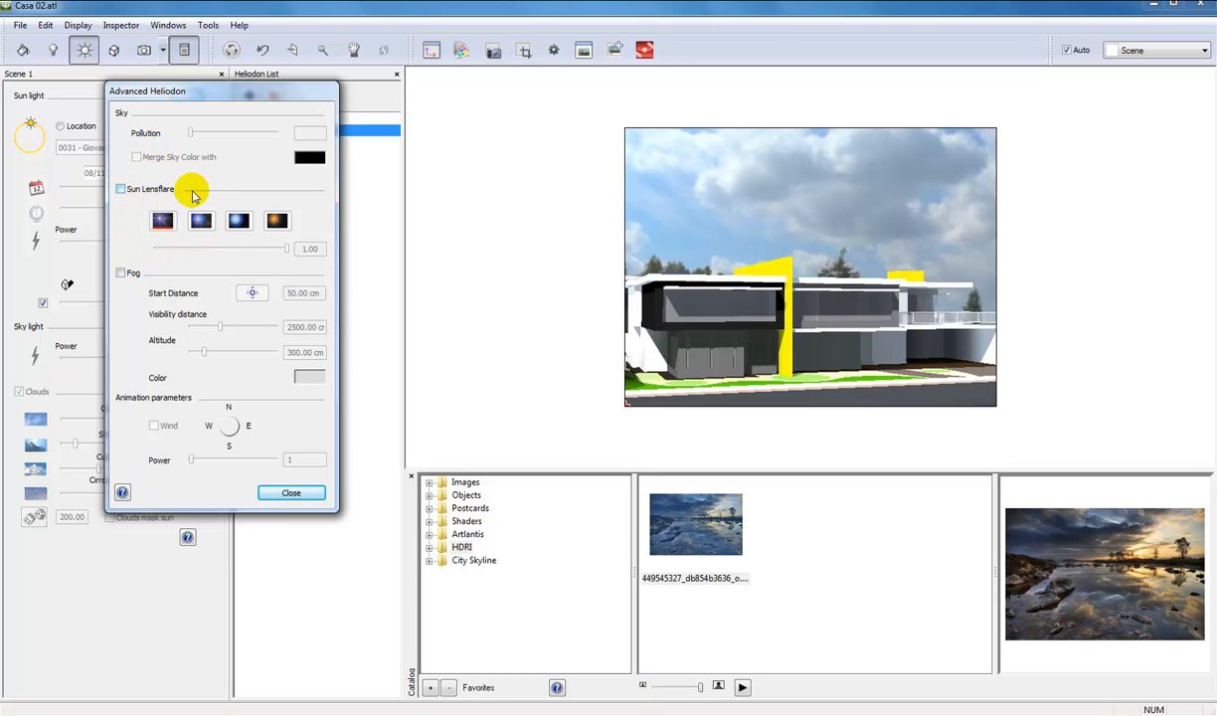
pyautogui.click(120, 189)
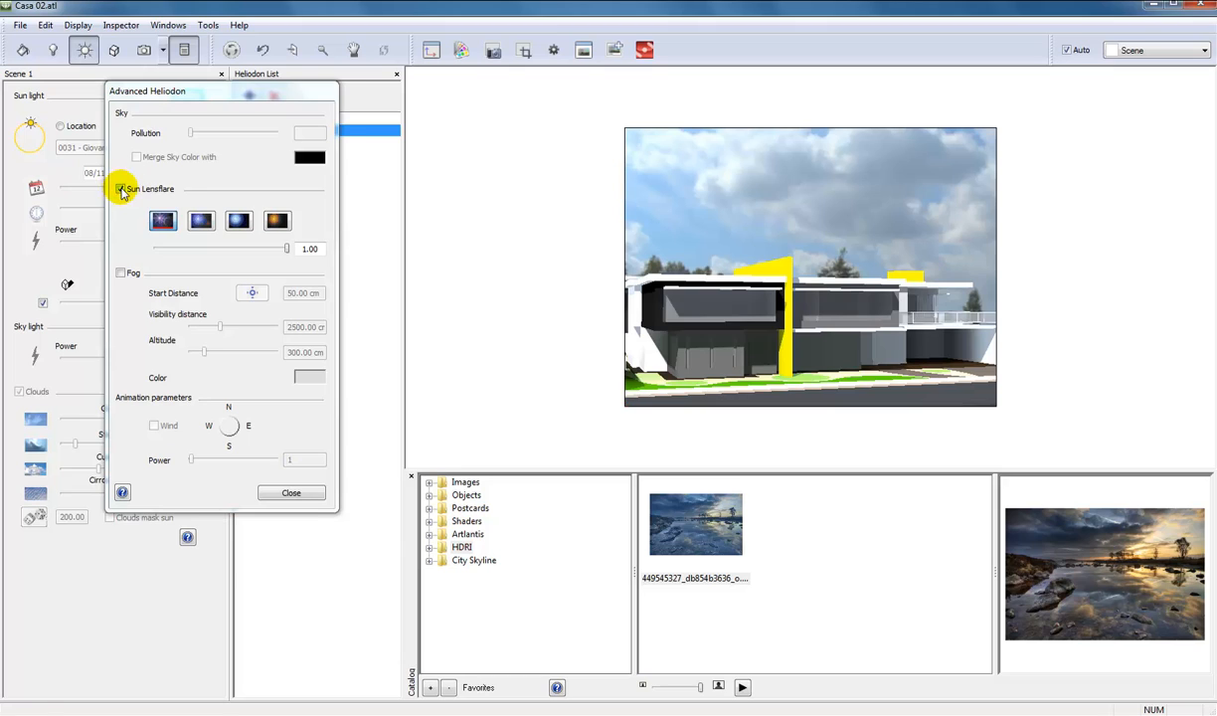
pyautogui.click(120, 189)
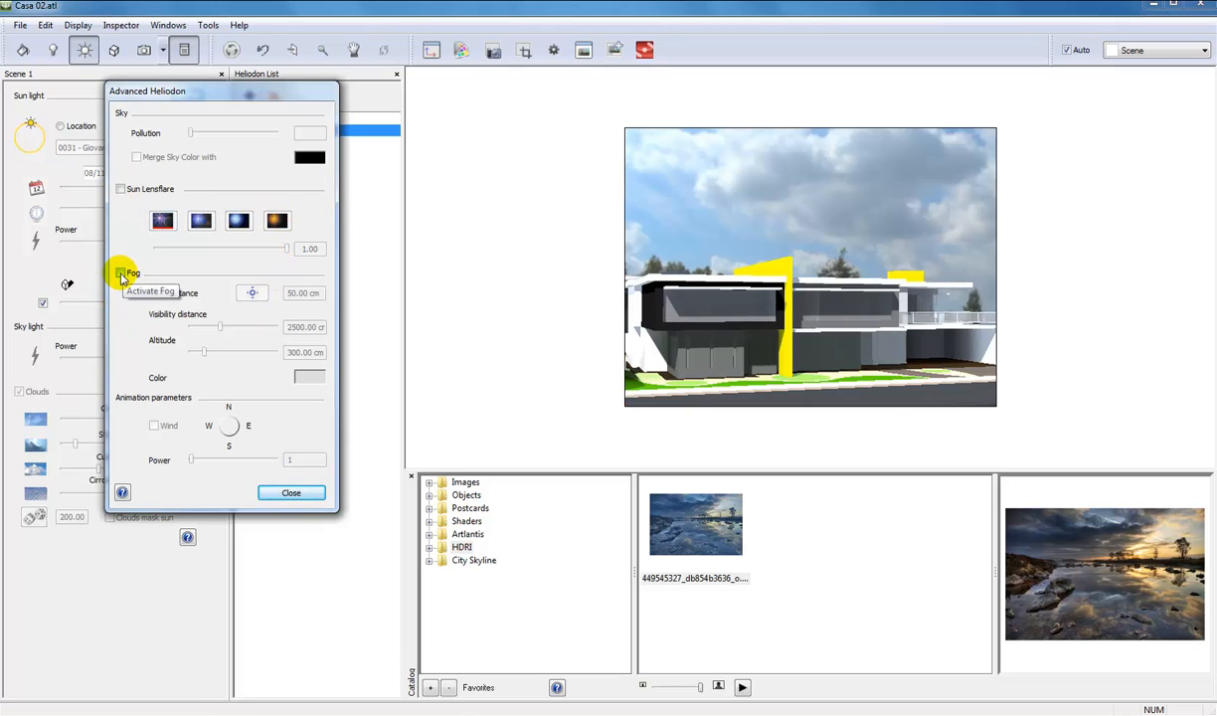
pyautogui.click(120, 275)
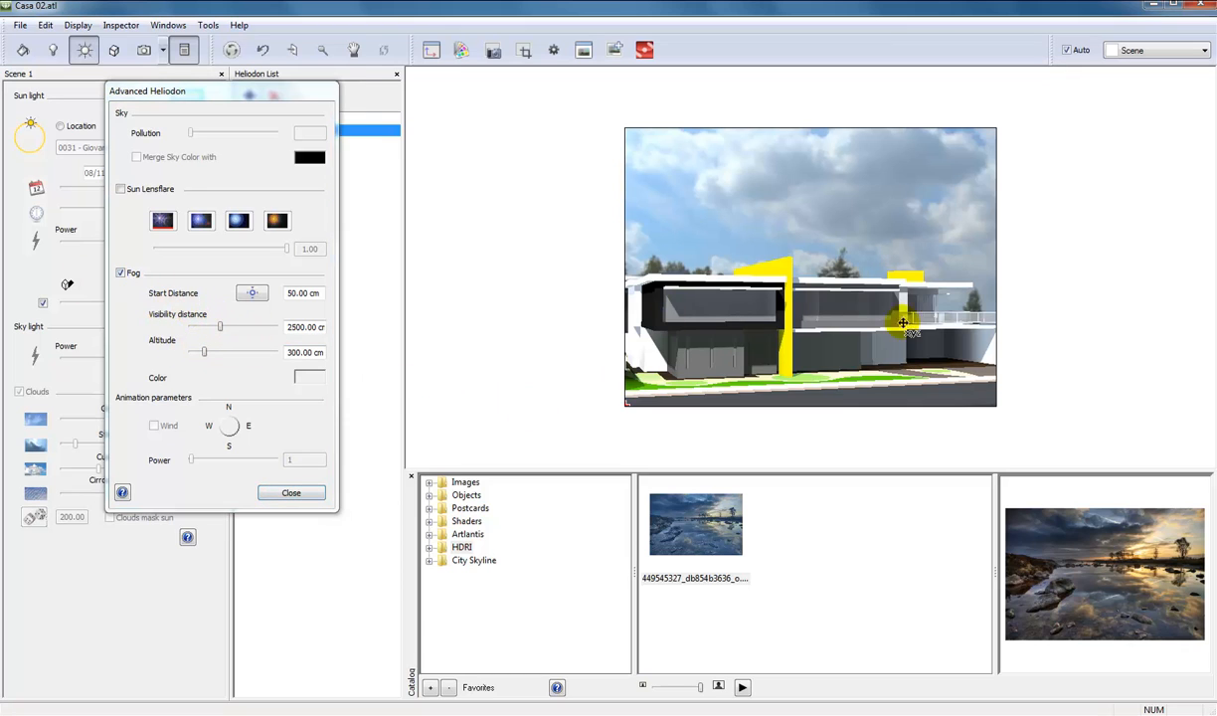
pyautogui.click(120, 273)
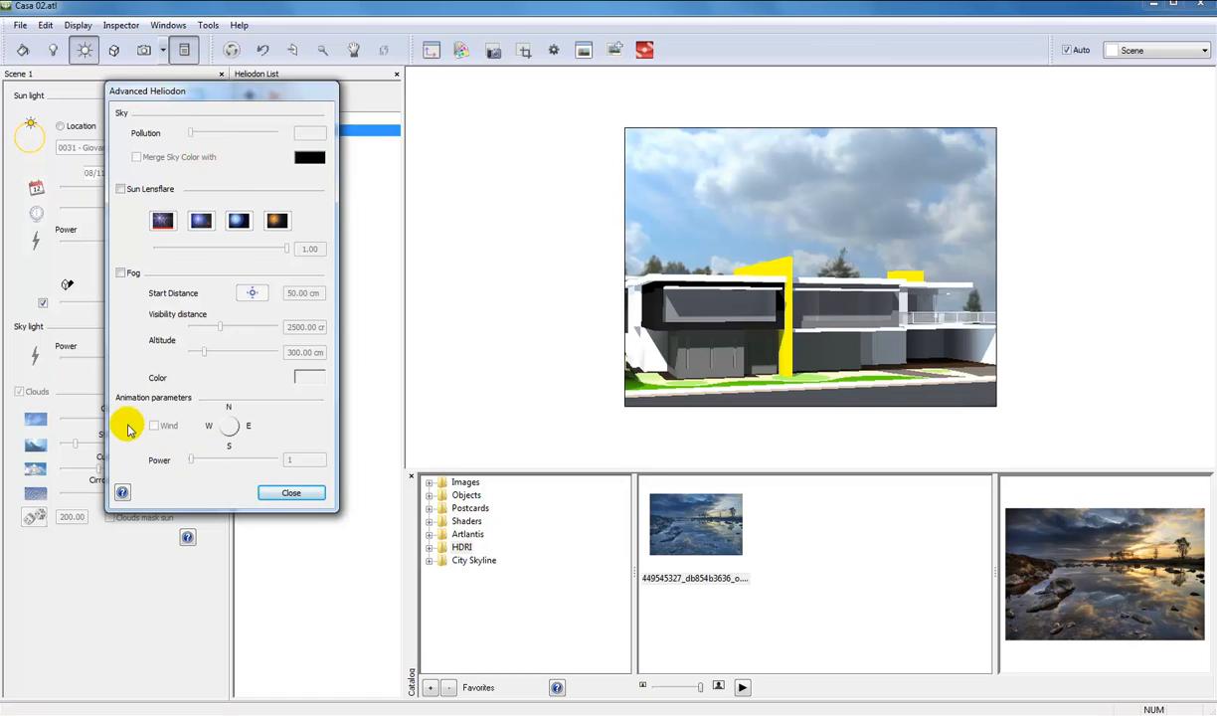
pyautogui.click(281, 496)
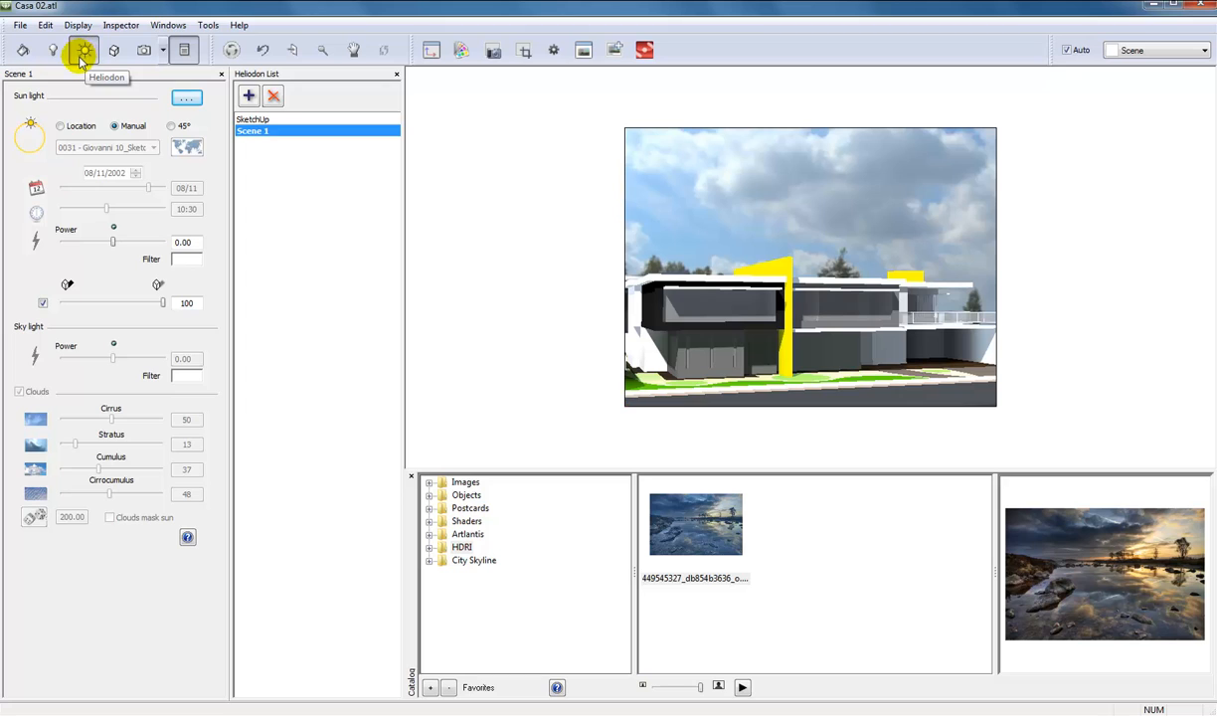
# Switch to the shader settings and examine Color_009, the dark upper facade material and the yellow wall material.
pyautogui.click(145, 50)
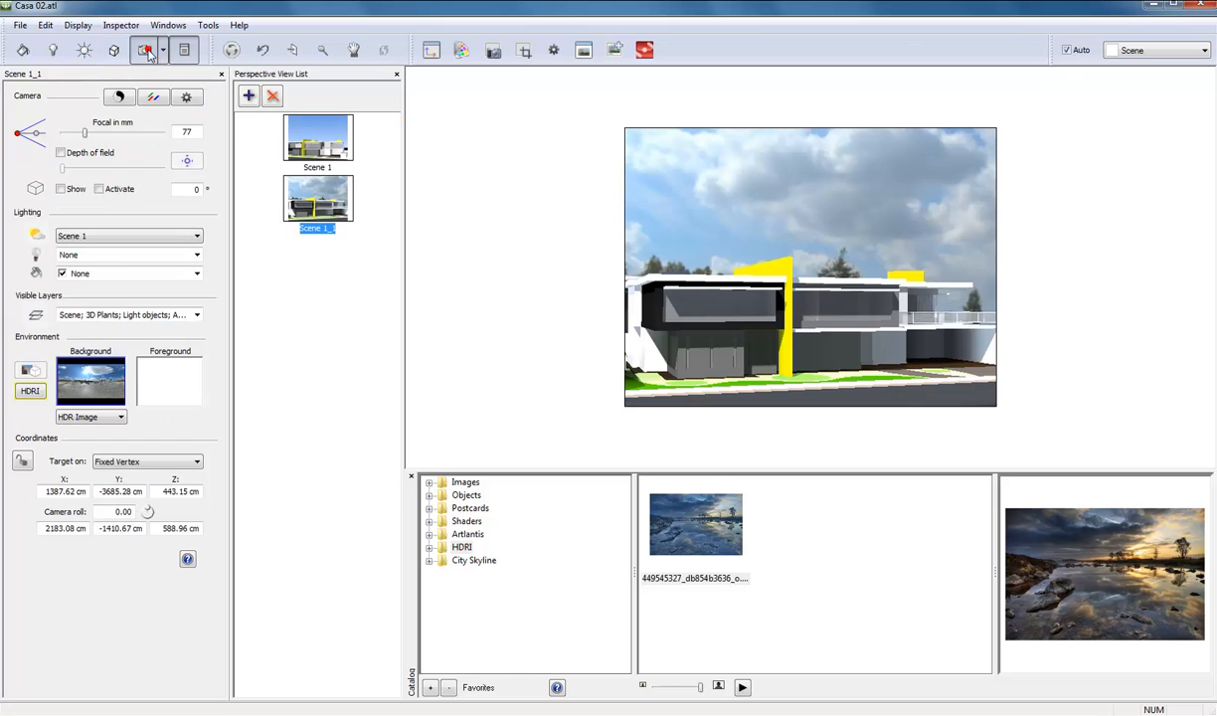
pyautogui.click(81, 54)
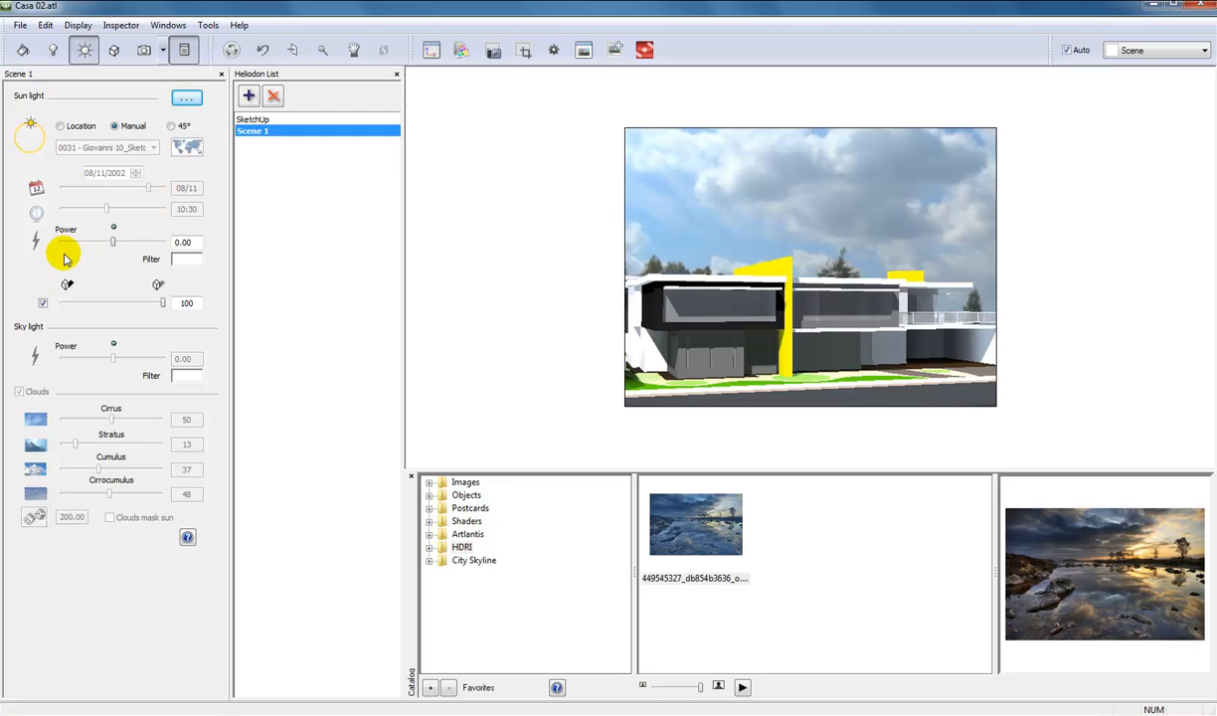
pyautogui.click(23, 51)
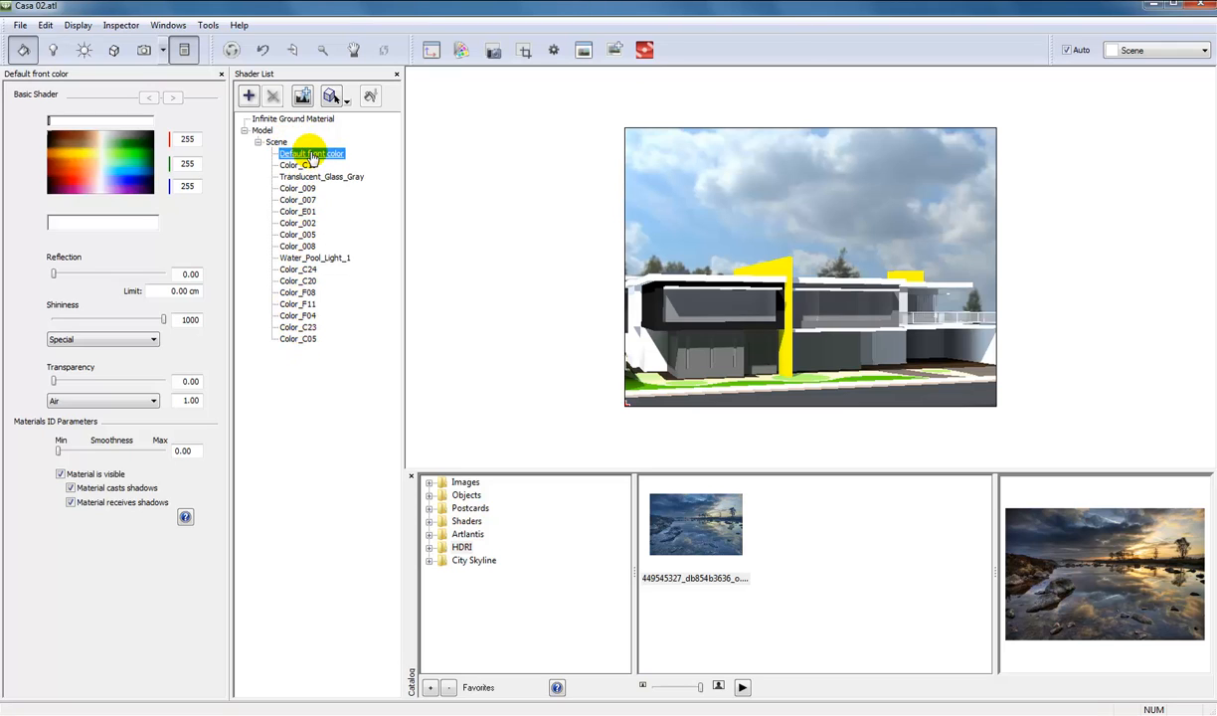
pyautogui.click(311, 189)
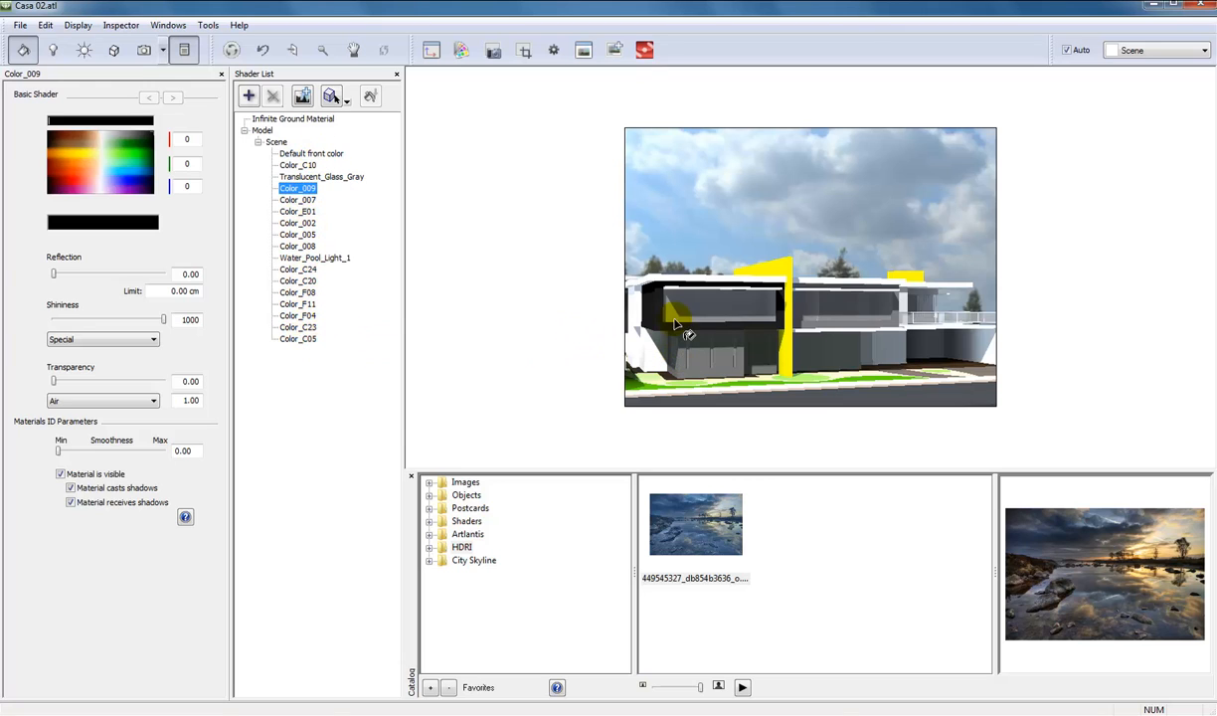
pyautogui.click(656, 295)
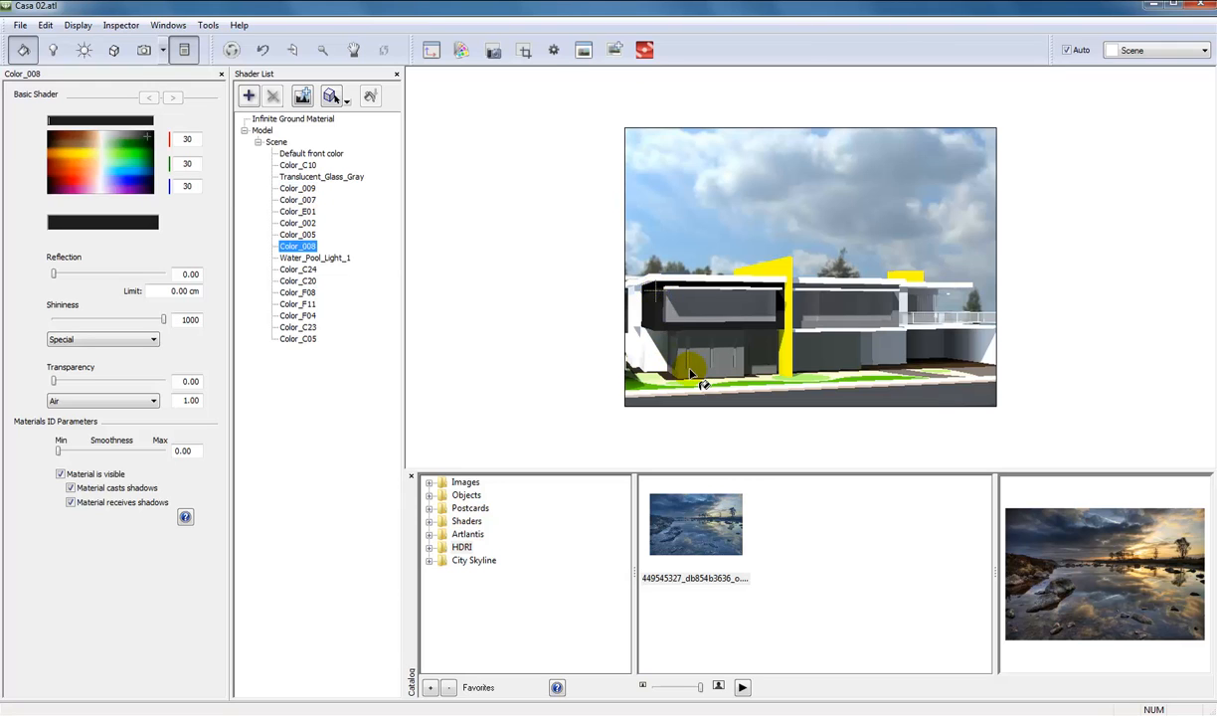
pyautogui.click(786, 263)
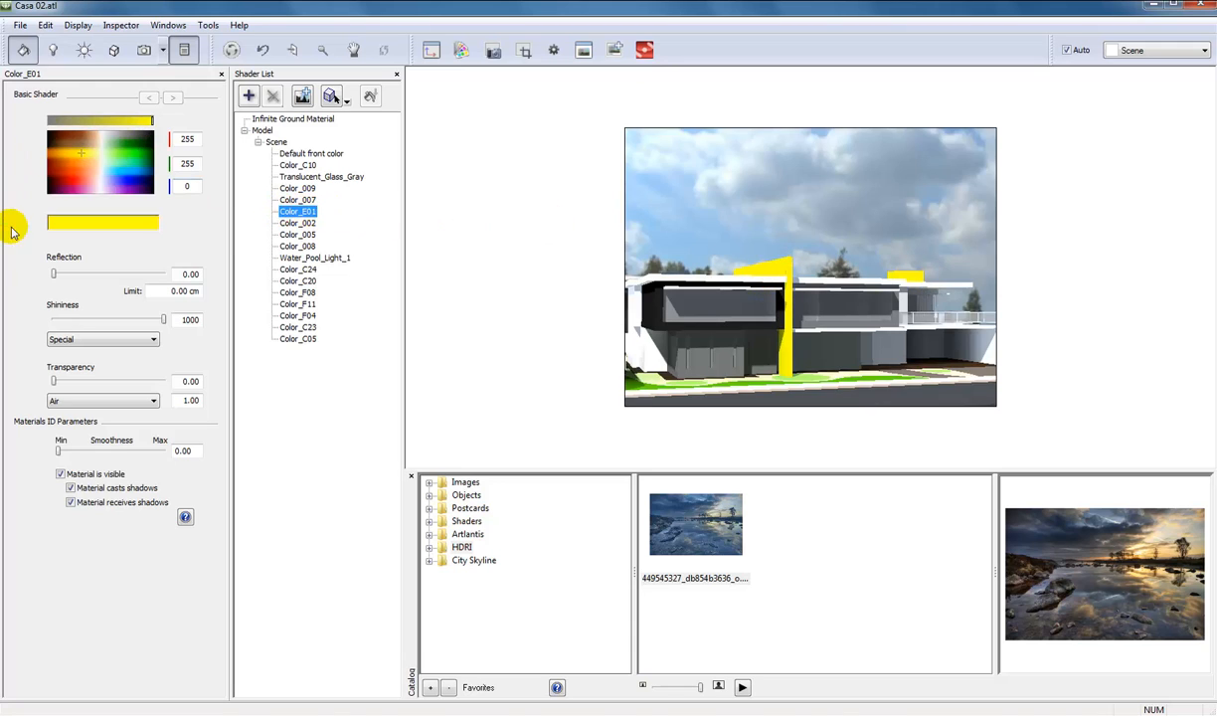
# Pick the grey material of the lower facade, try a Reflection of 0.16 and return it to 0.
pyautogui.click(700, 355)
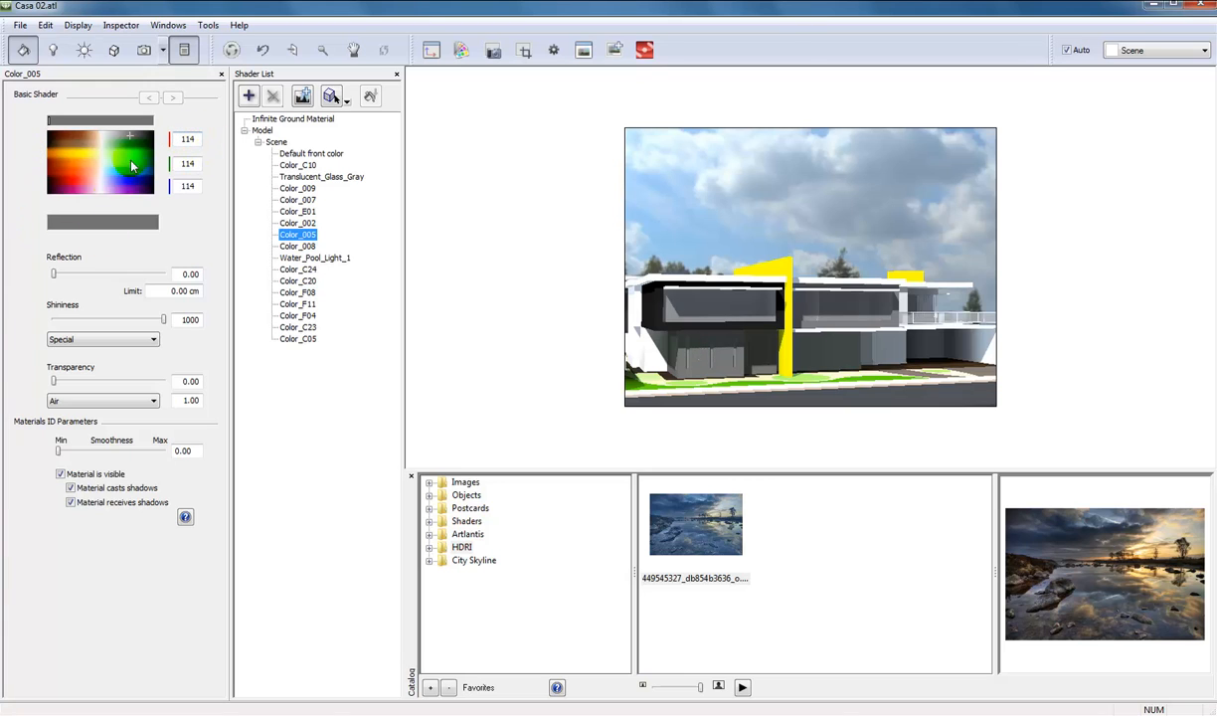
pyautogui.moveTo(52, 274); pyautogui.dragTo(72, 274)
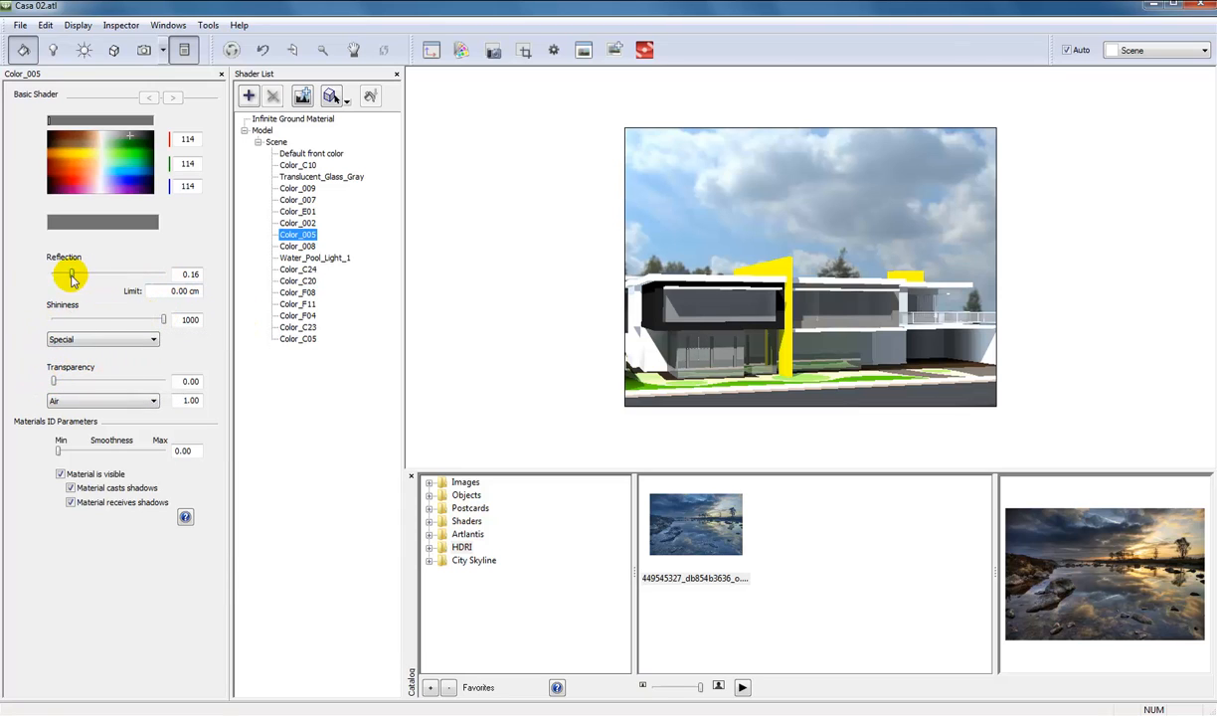
pyautogui.moveTo(72, 273); pyautogui.dragTo(54, 273)
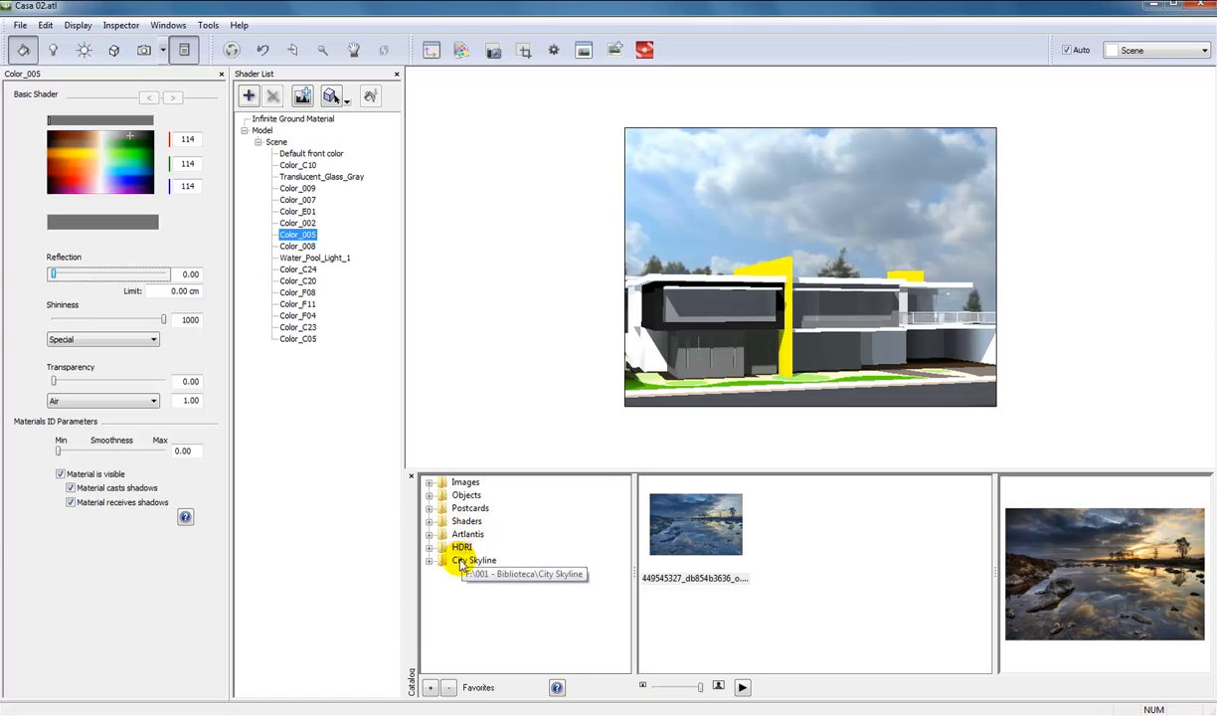
pyautogui.click(429, 689)
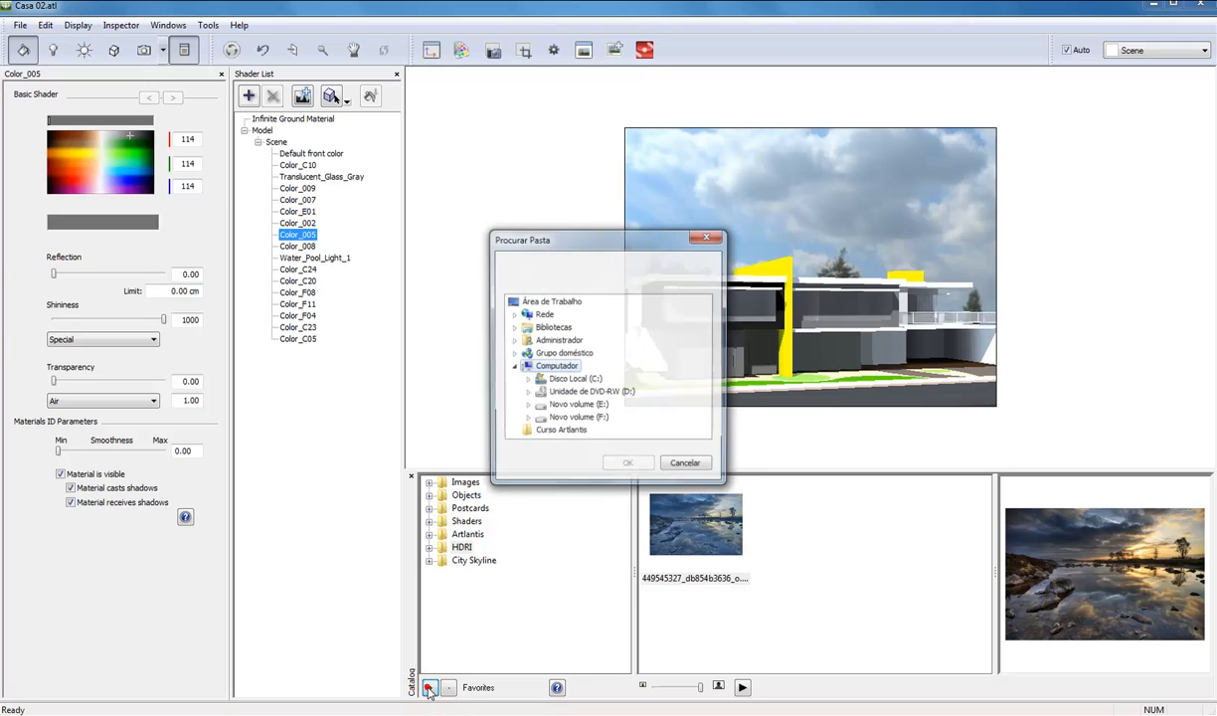
pyautogui.click(525, 421)
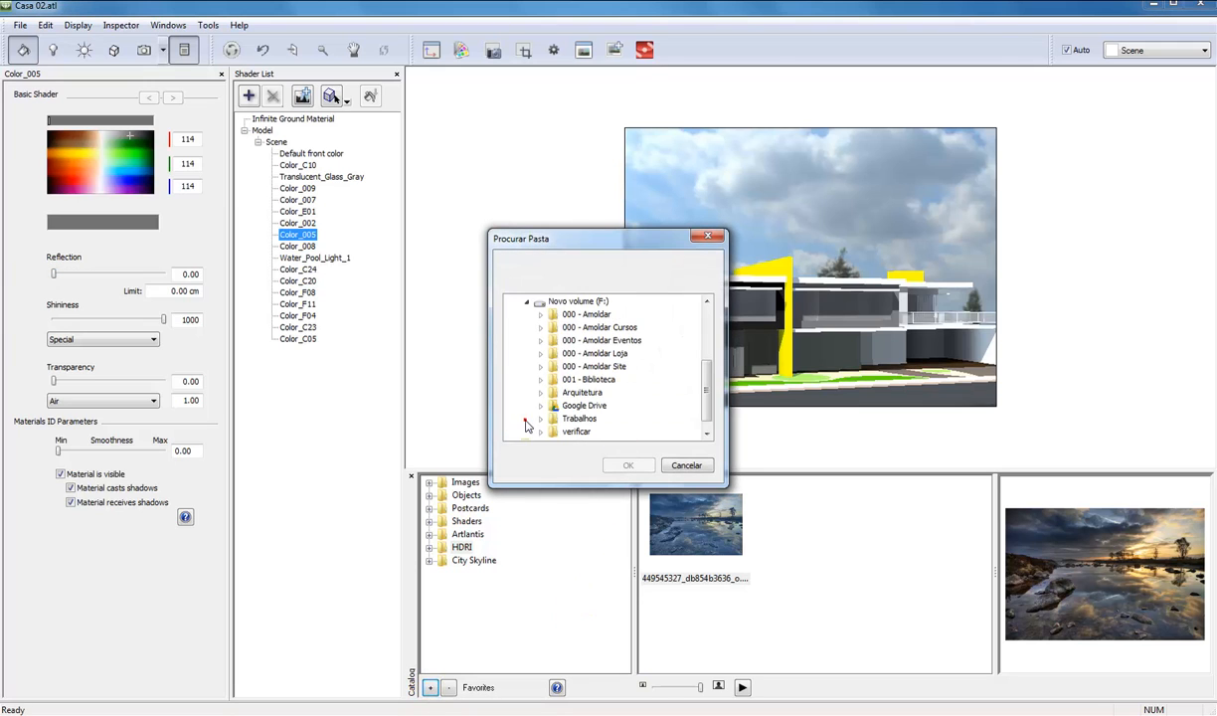
pyautogui.click(526, 301)
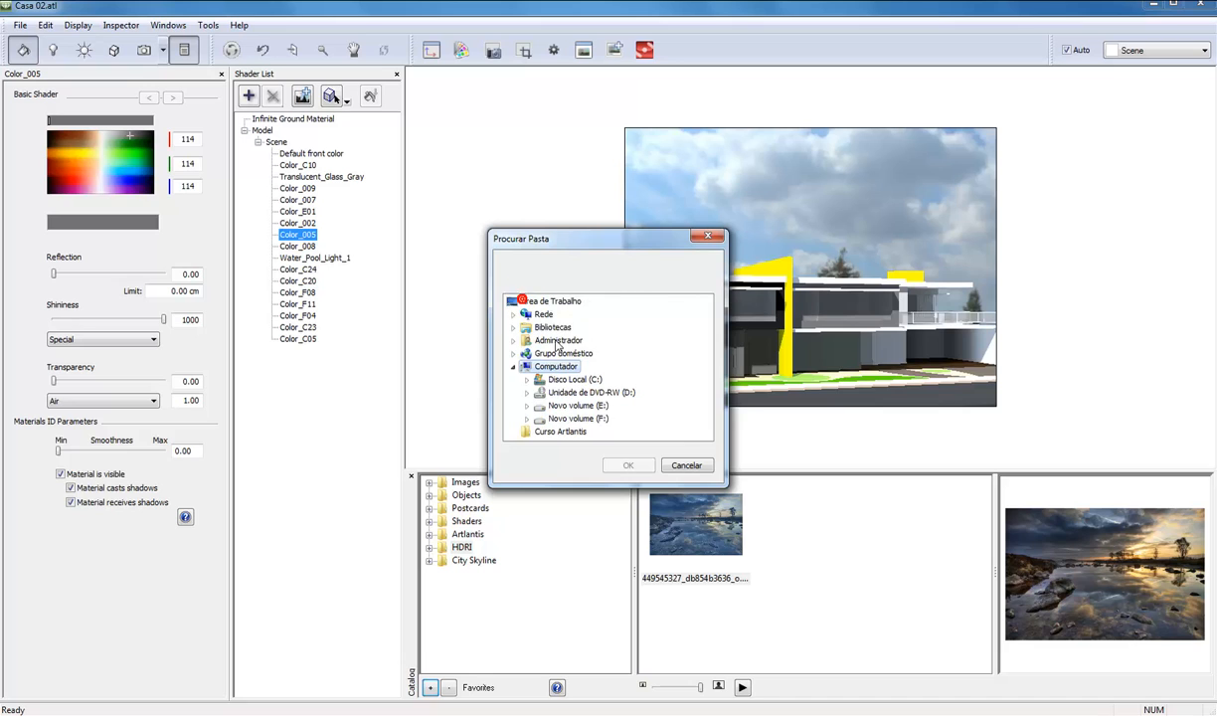
pyautogui.click(685, 467)
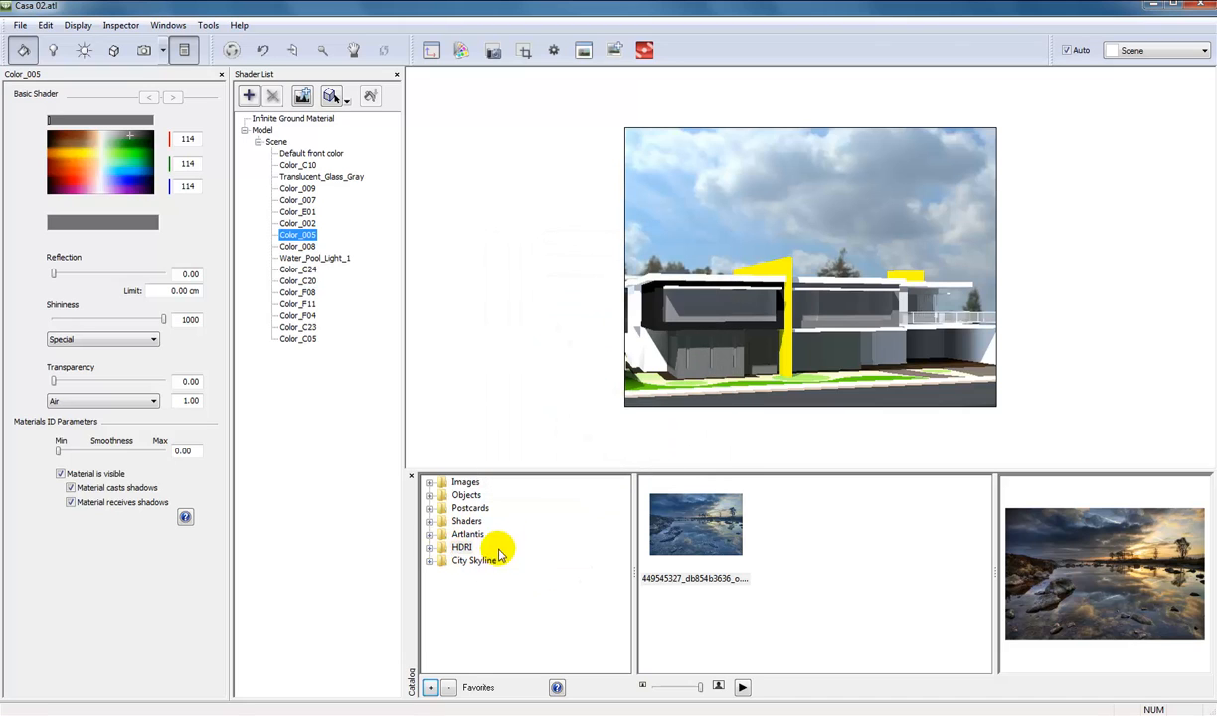
# Look through the subfolders of the Artlantis and Shaders folders in the catalog.
pyautogui.click(429, 535)
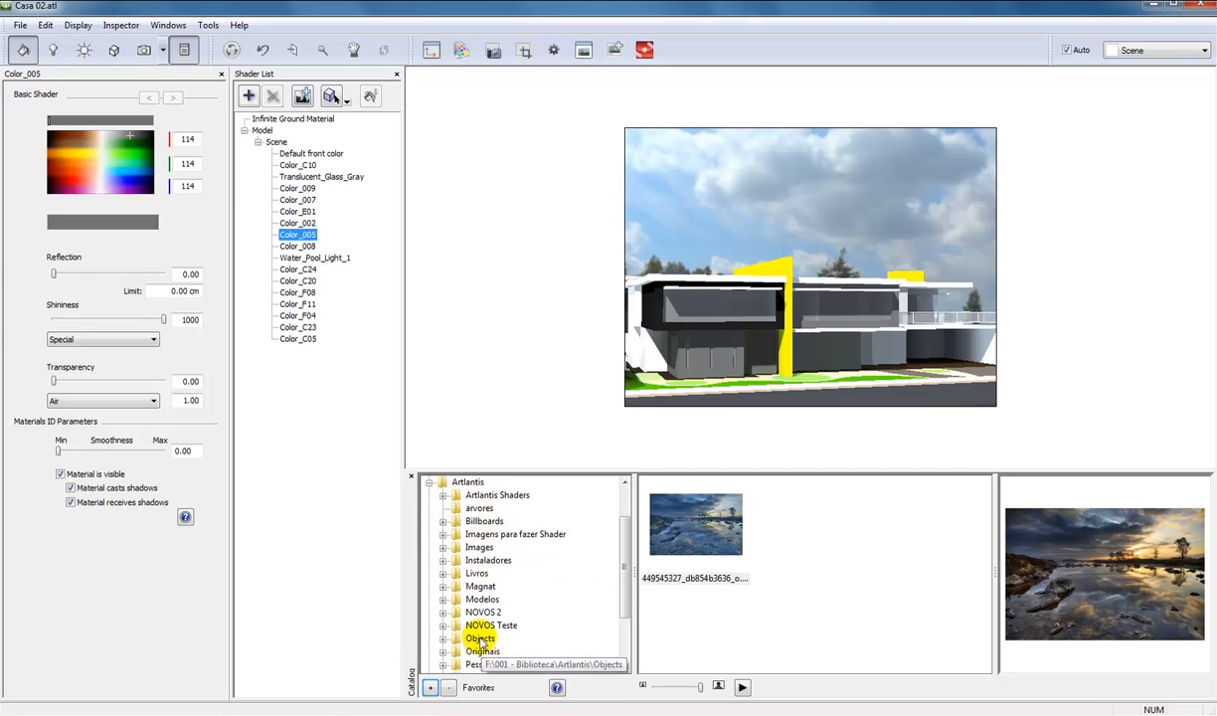
pyautogui.click(429, 481)
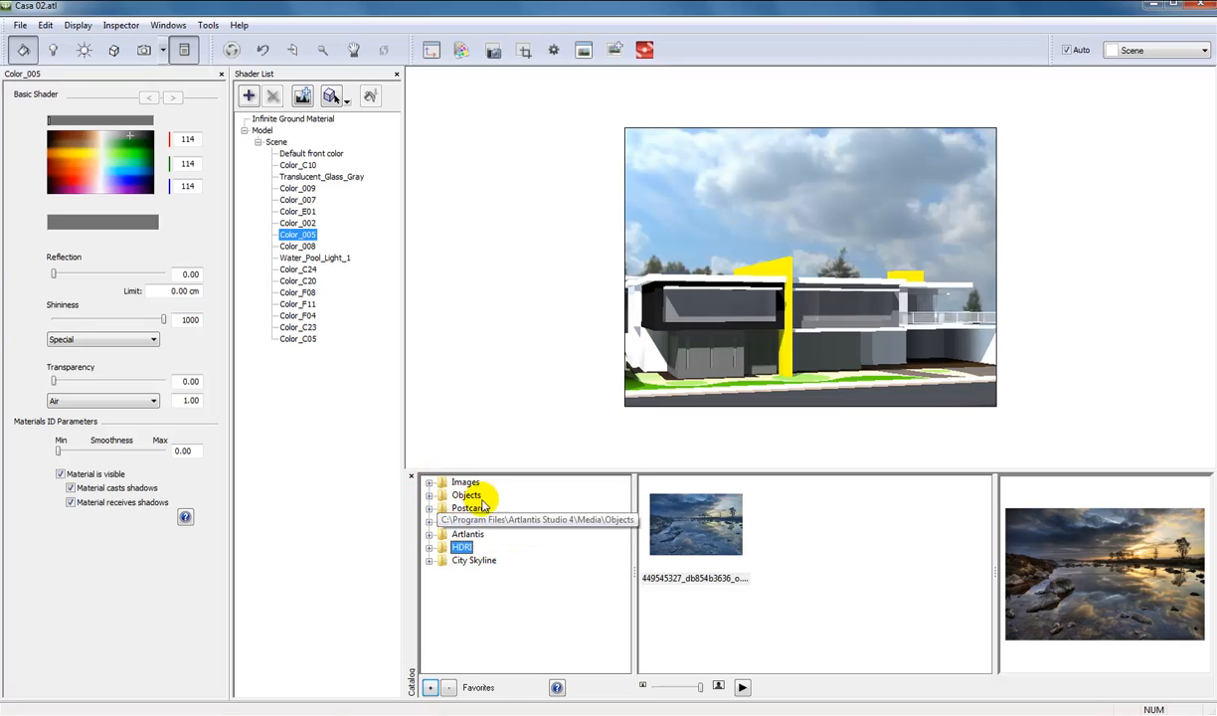
pyautogui.click(430, 522)
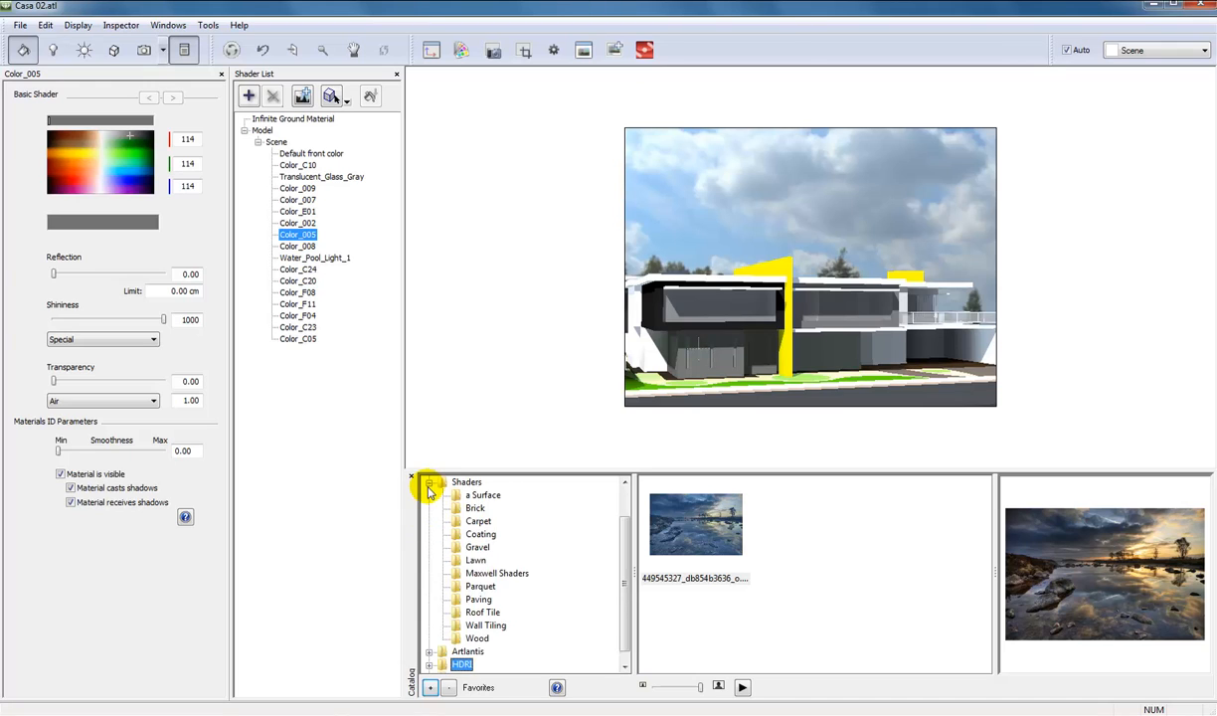
pyautogui.click(429, 484)
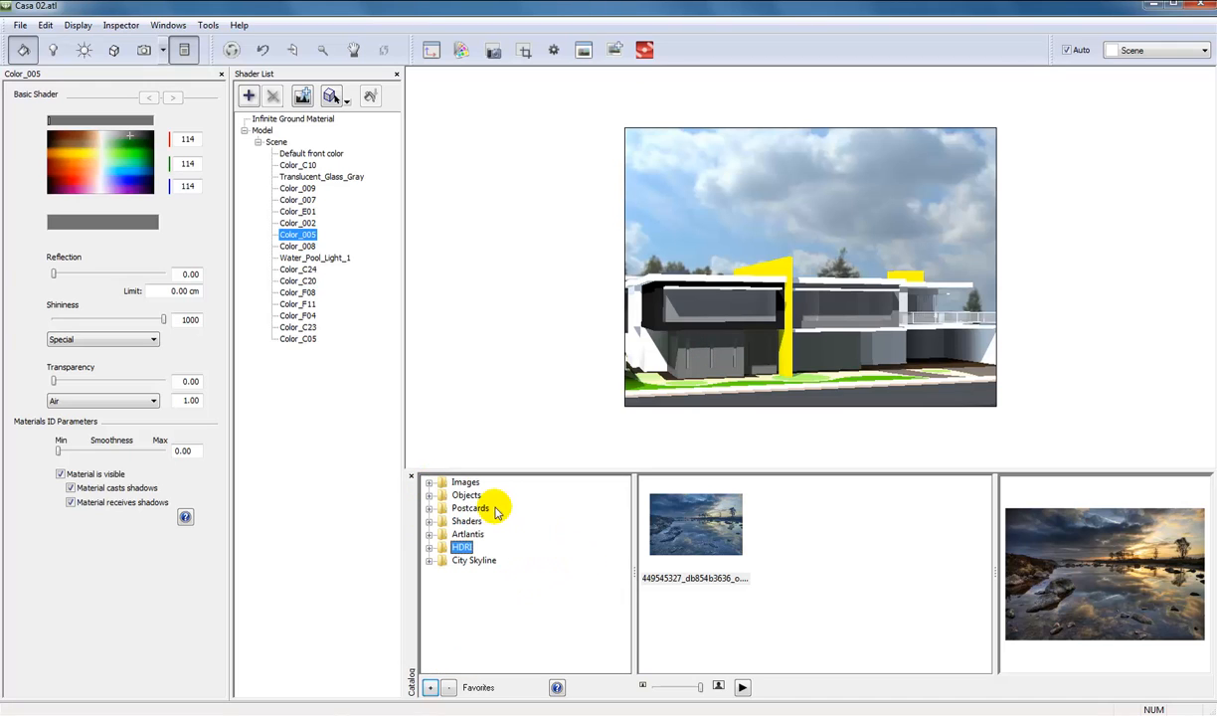
# Browse the Carpet and Brick categories in the catalog's Shaders folder with thumbnails at their largest size.
pyautogui.click(429, 520)
pyautogui.click(463, 484)
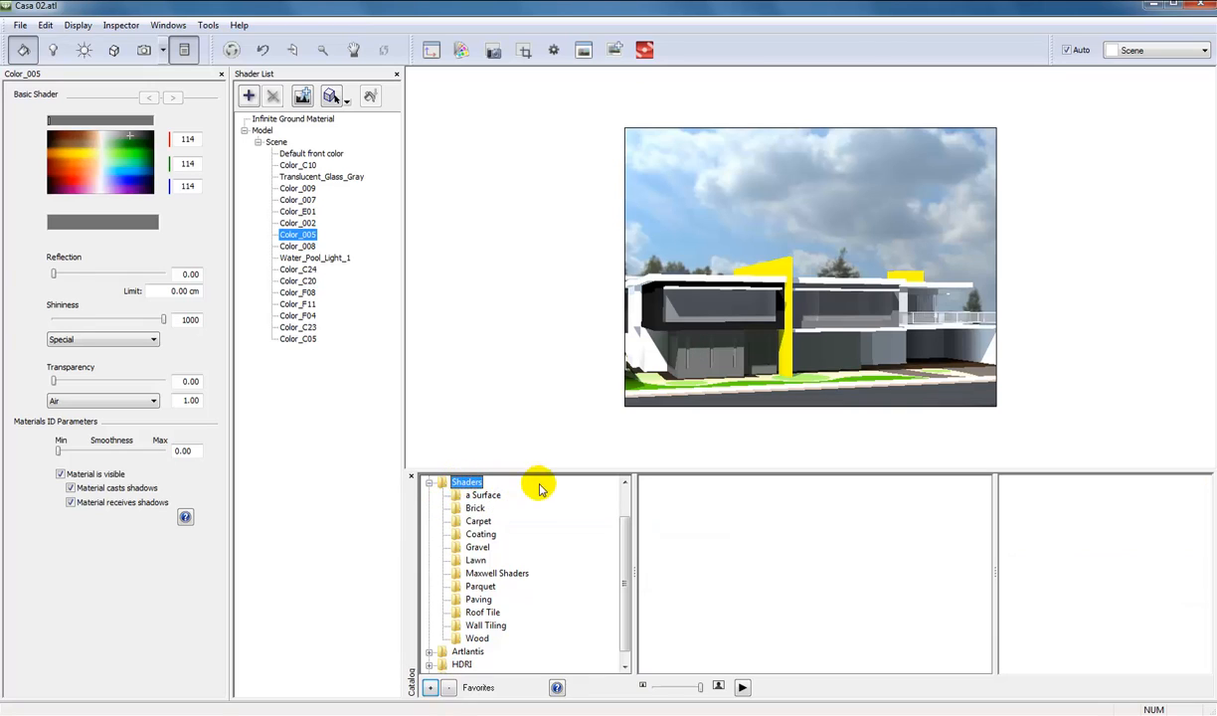
pyautogui.click(474, 508)
pyautogui.click(479, 521)
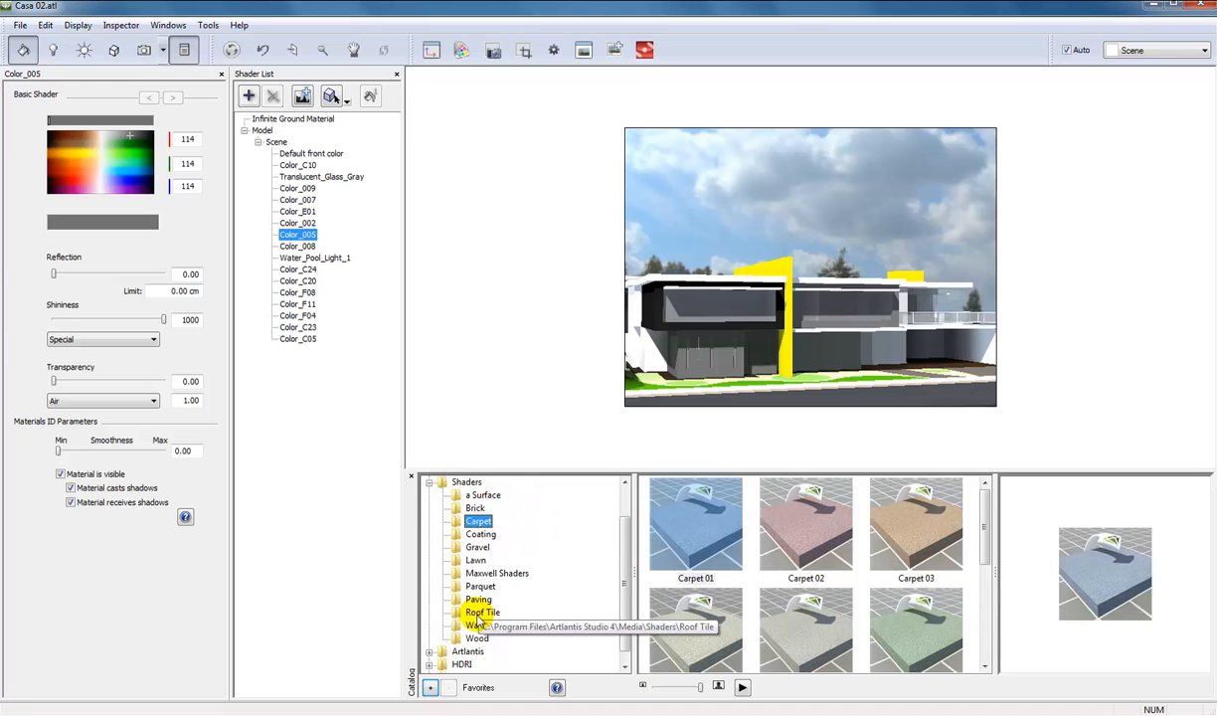
pyautogui.click(475, 509)
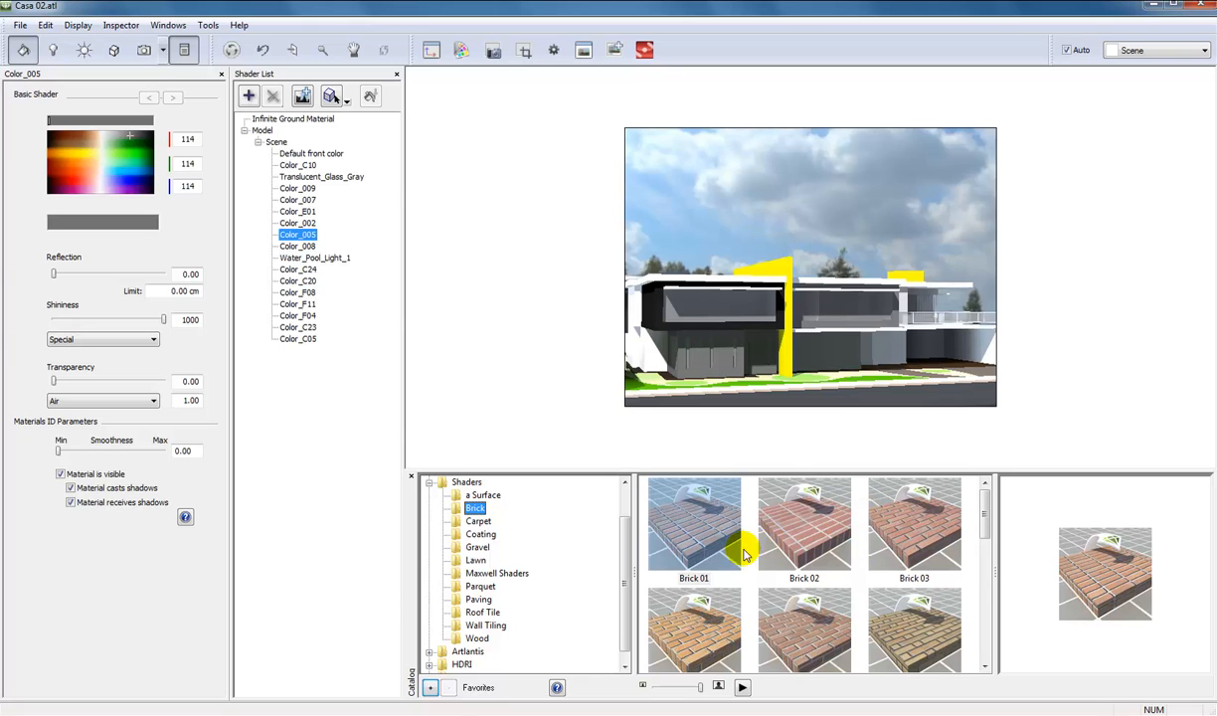
pyautogui.moveTo(699, 687)
pyautogui.mouseDown()
pyautogui.moveTo(650, 688)
pyautogui.moveTo(704, 695)
pyautogui.mouseUp()
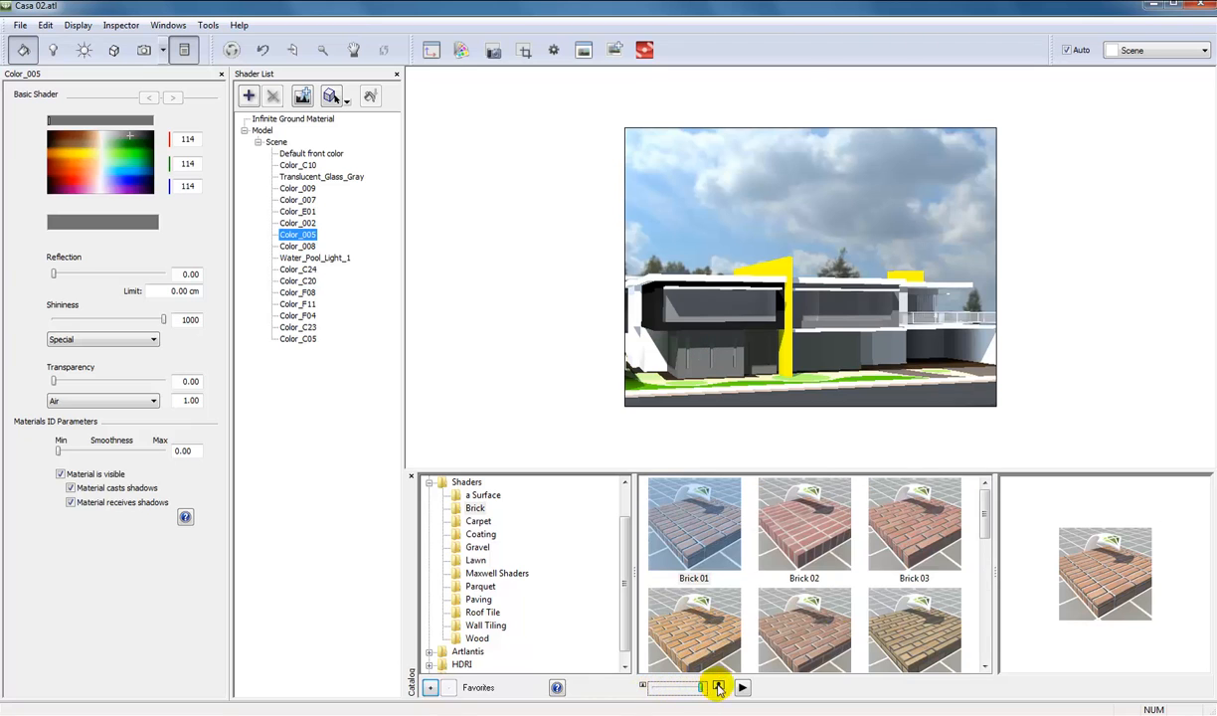
# Browse the Carpet, Gravel, Paving, Roof Tile and Wood shaders and try to apply Mahogany 02 to the house.
pyautogui.click(481, 521)
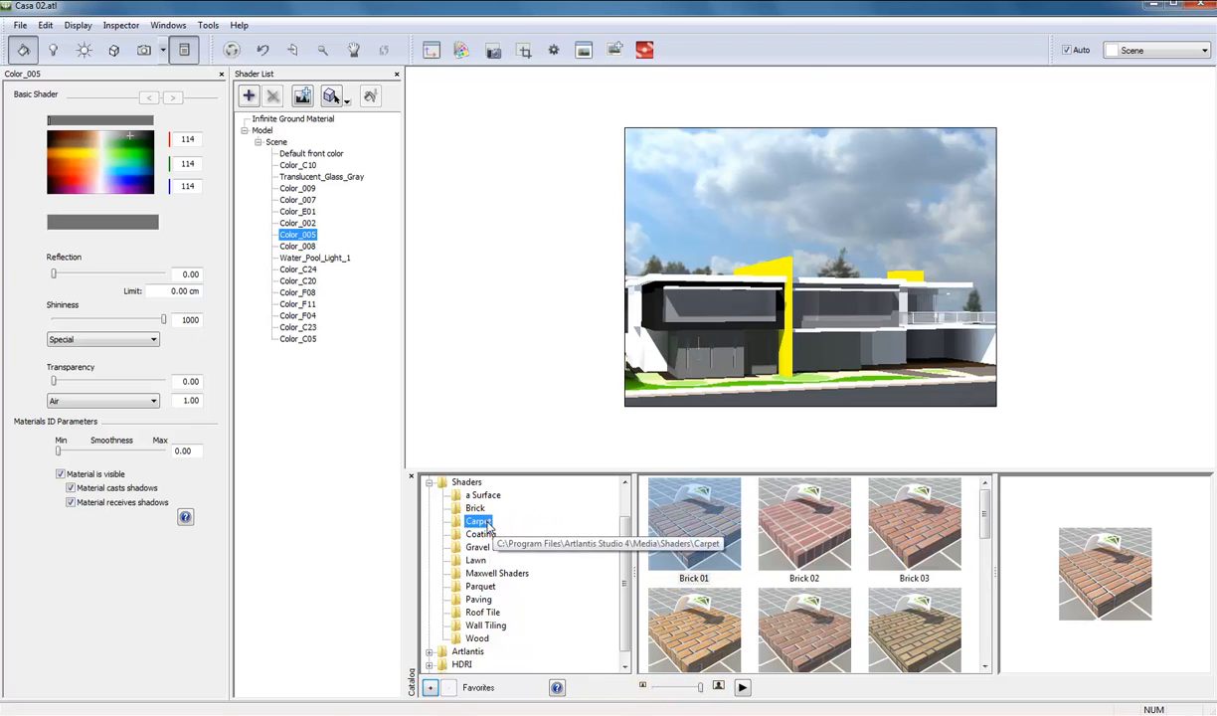
pyautogui.click(477, 547)
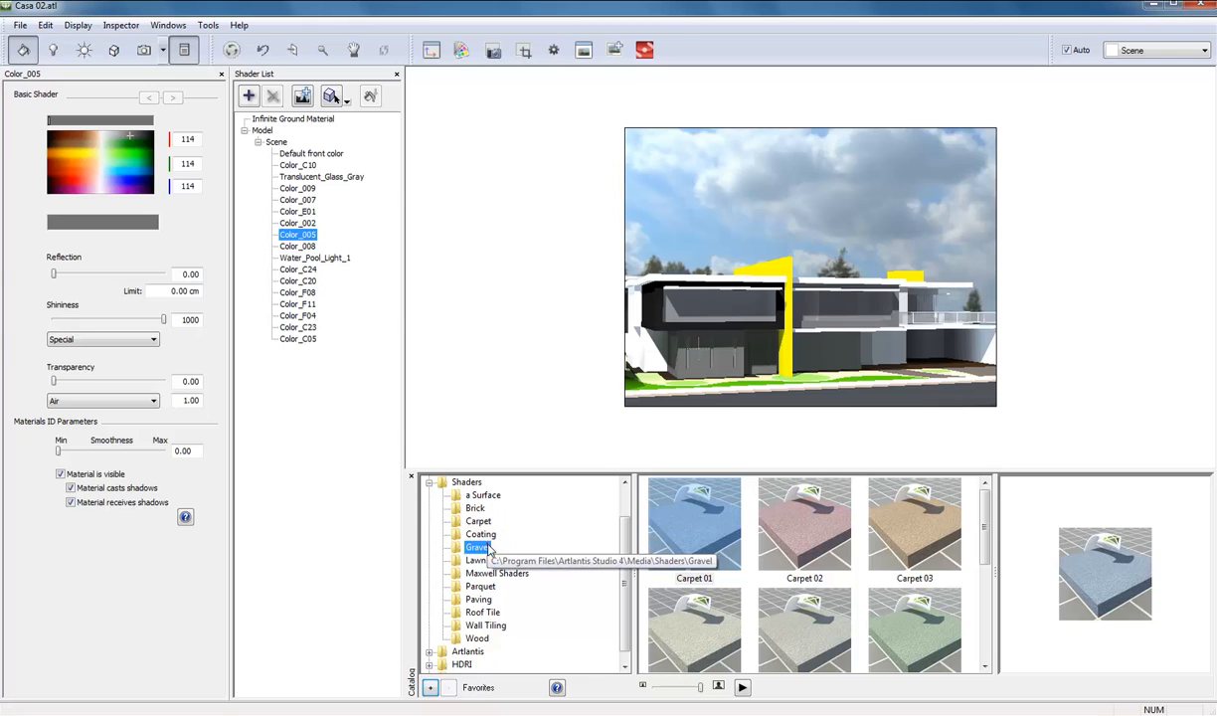
pyautogui.click(478, 599)
pyautogui.click(482, 611)
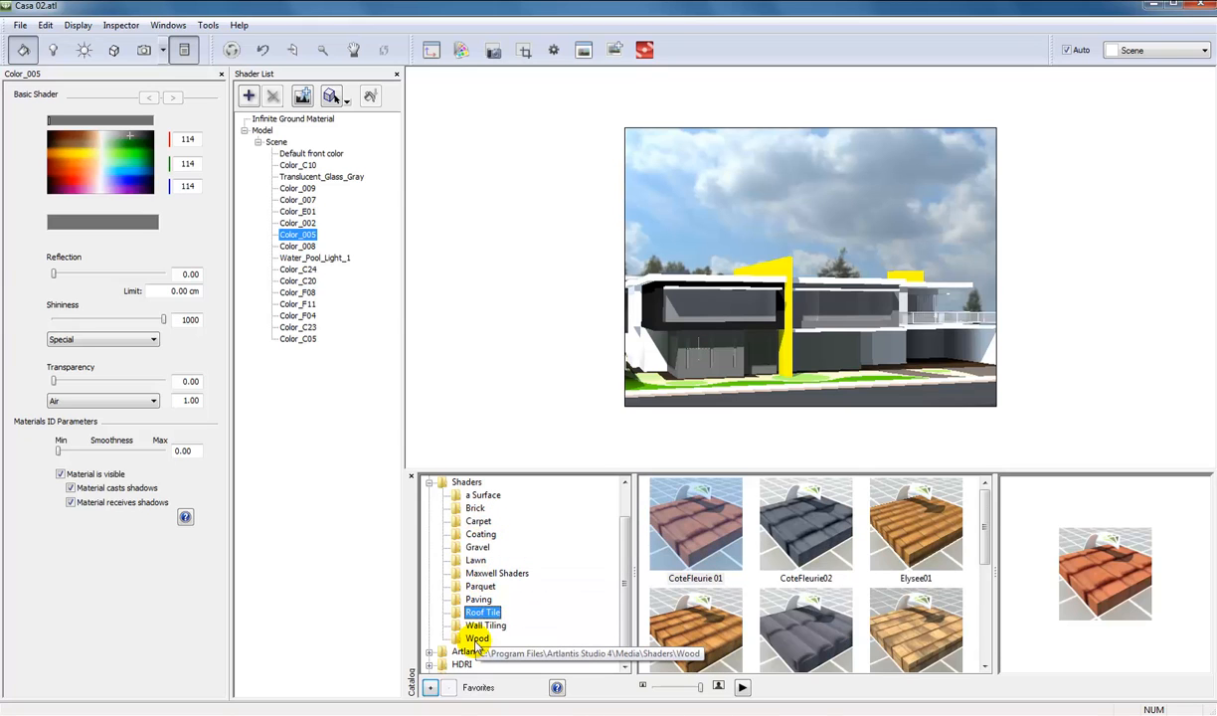
pyautogui.click(476, 638)
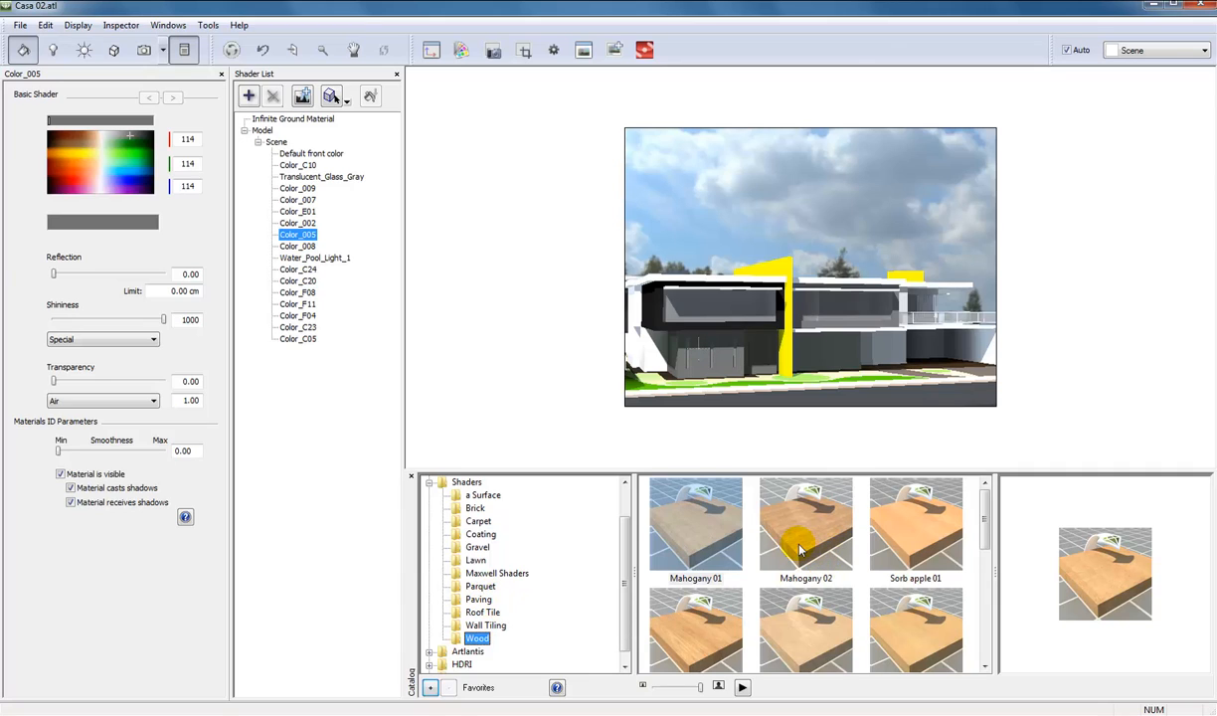
pyautogui.moveTo(801, 549); pyautogui.dragTo(780, 369)
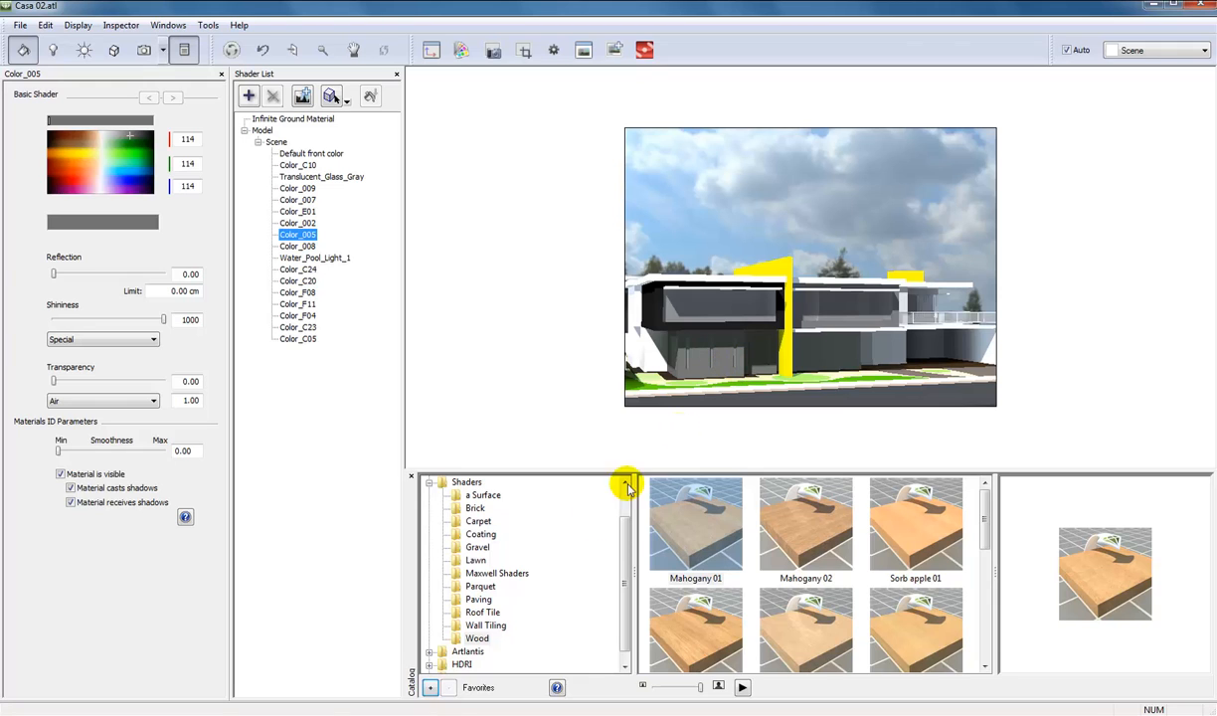
# Browse the Paving, Maxwell Shaders, Lawn, Gravel and Coating categories in the catalog's Shaders folder.
pyautogui.click(479, 599)
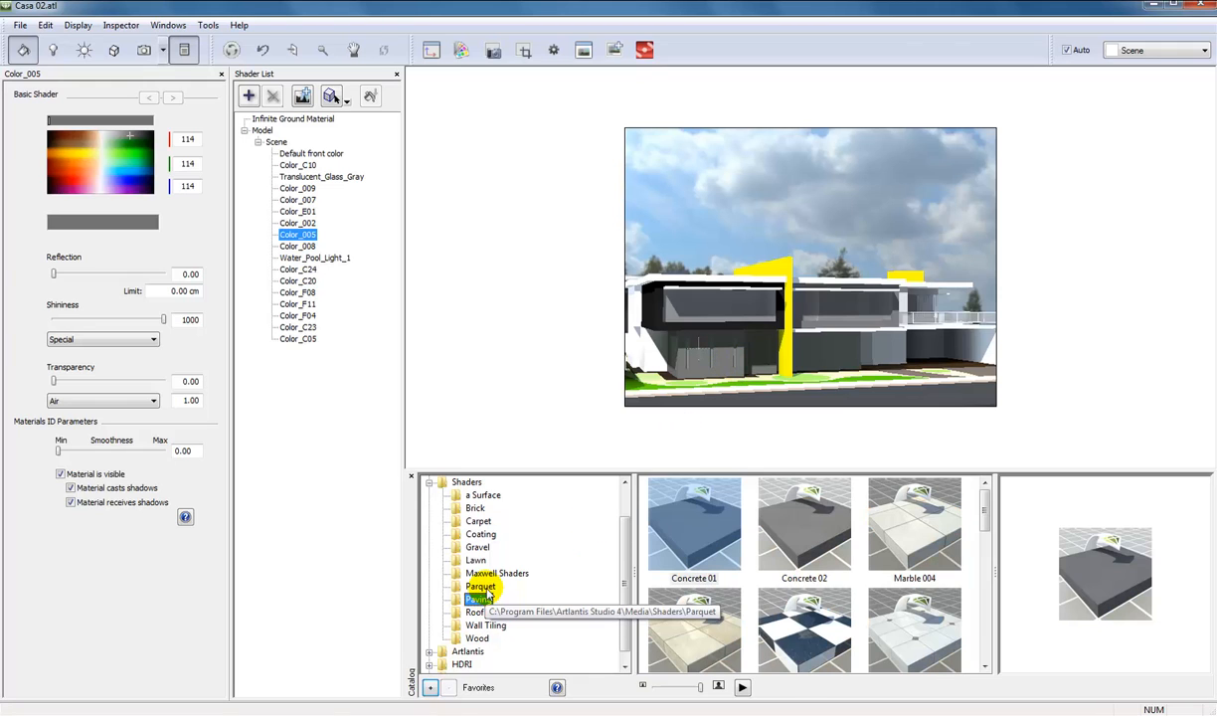
pyautogui.click(489, 573)
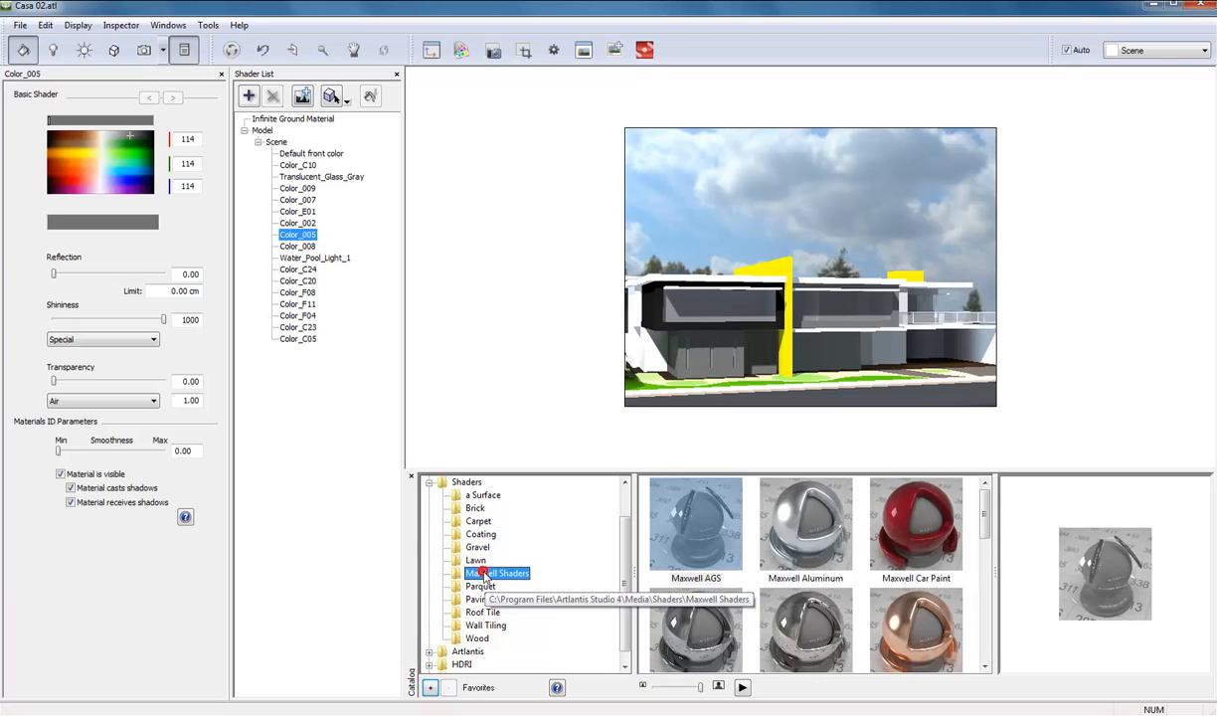
pyautogui.click(477, 561)
pyautogui.click(479, 547)
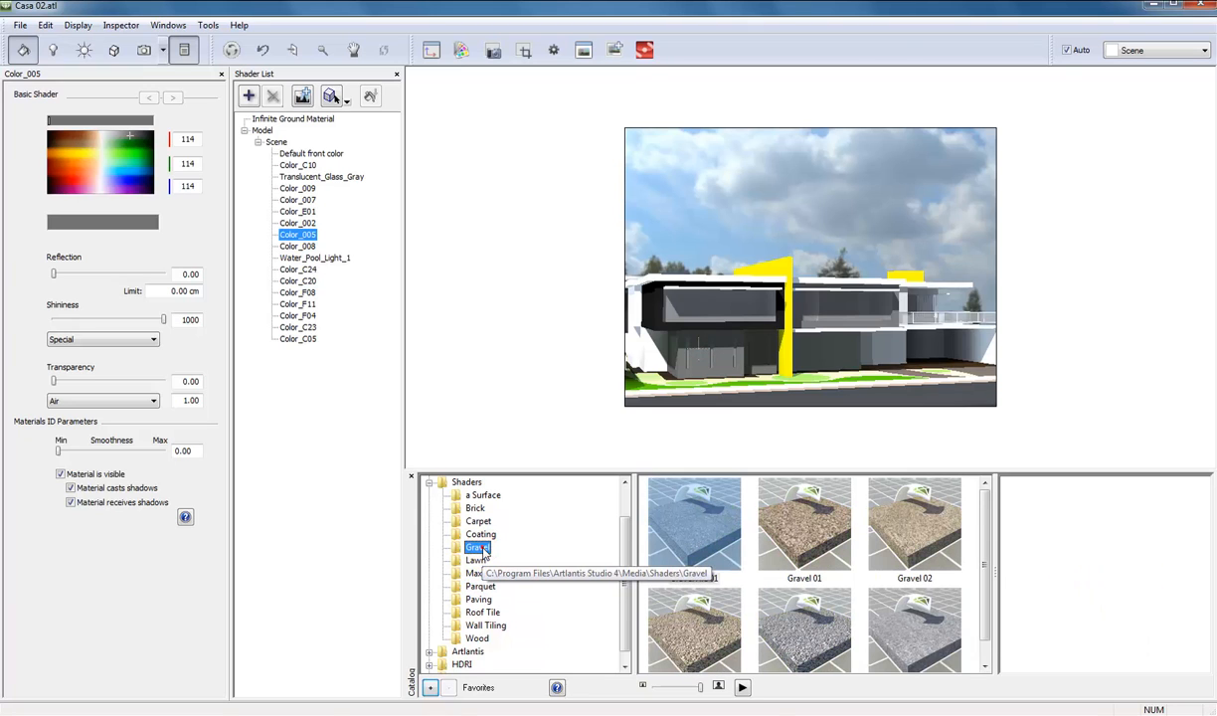
pyautogui.click(483, 536)
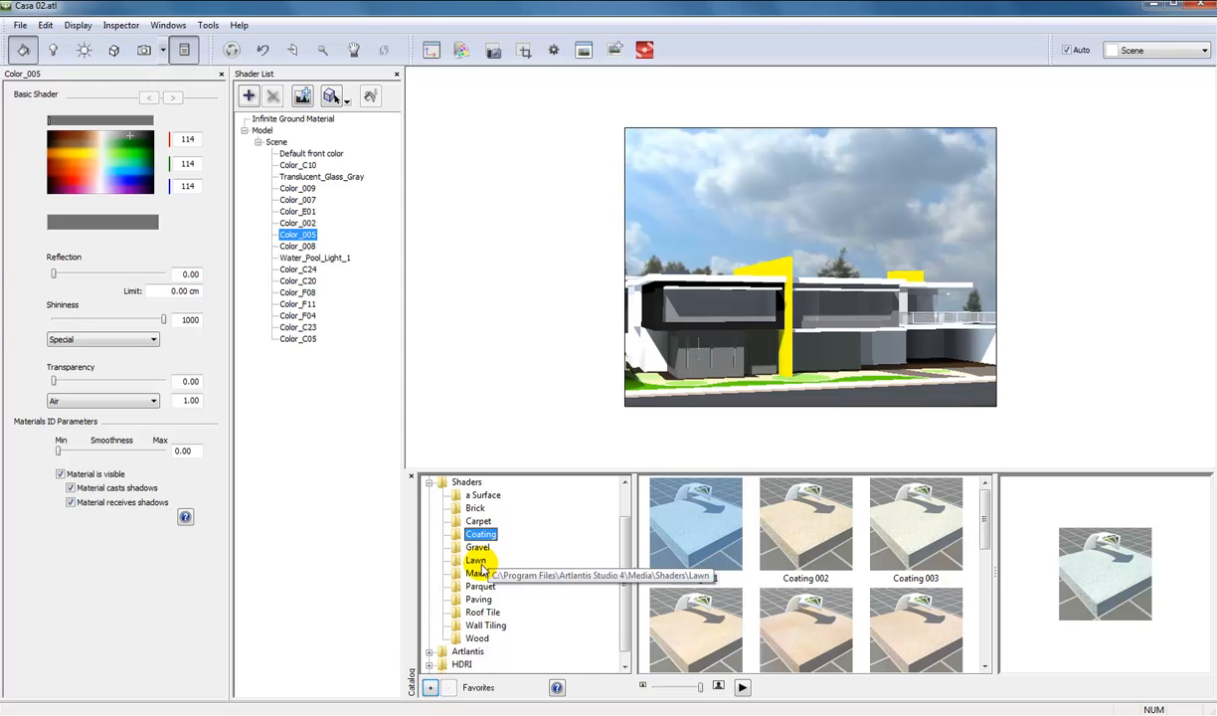
# Apply the Lawn 05 shader to the grass in front of the house and set its size to 72.80 cm.
pyautogui.click(478, 560)
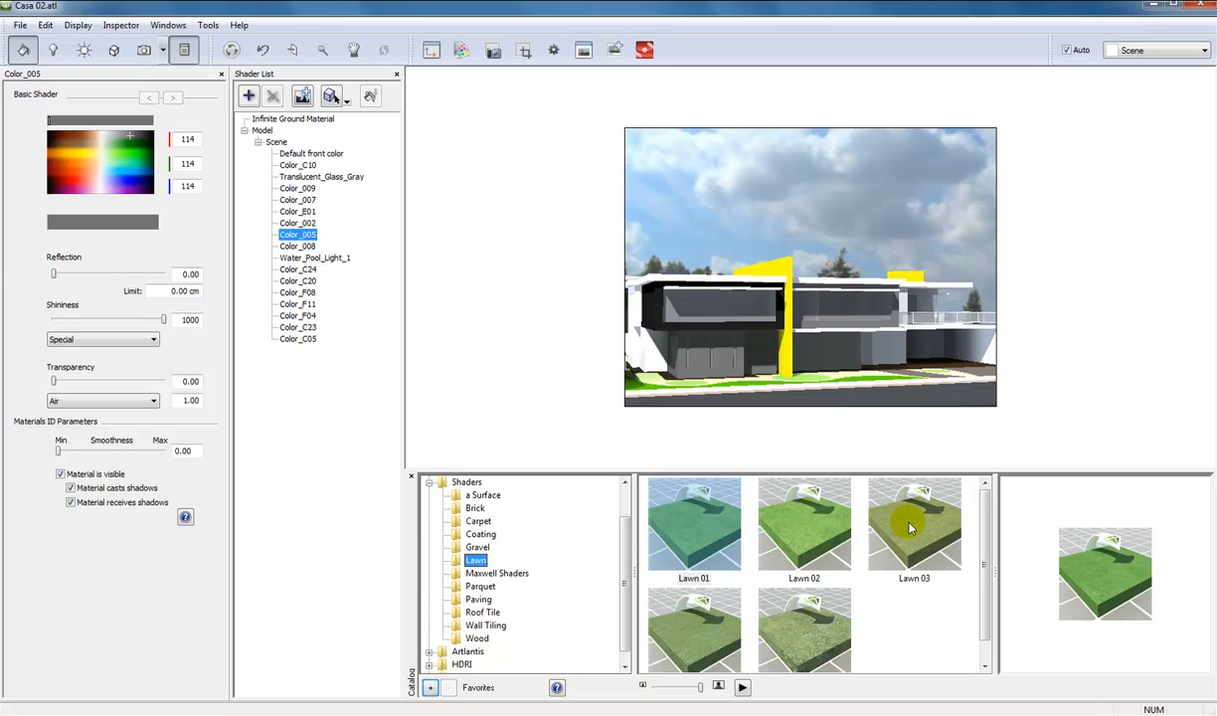
pyautogui.click(800, 621)
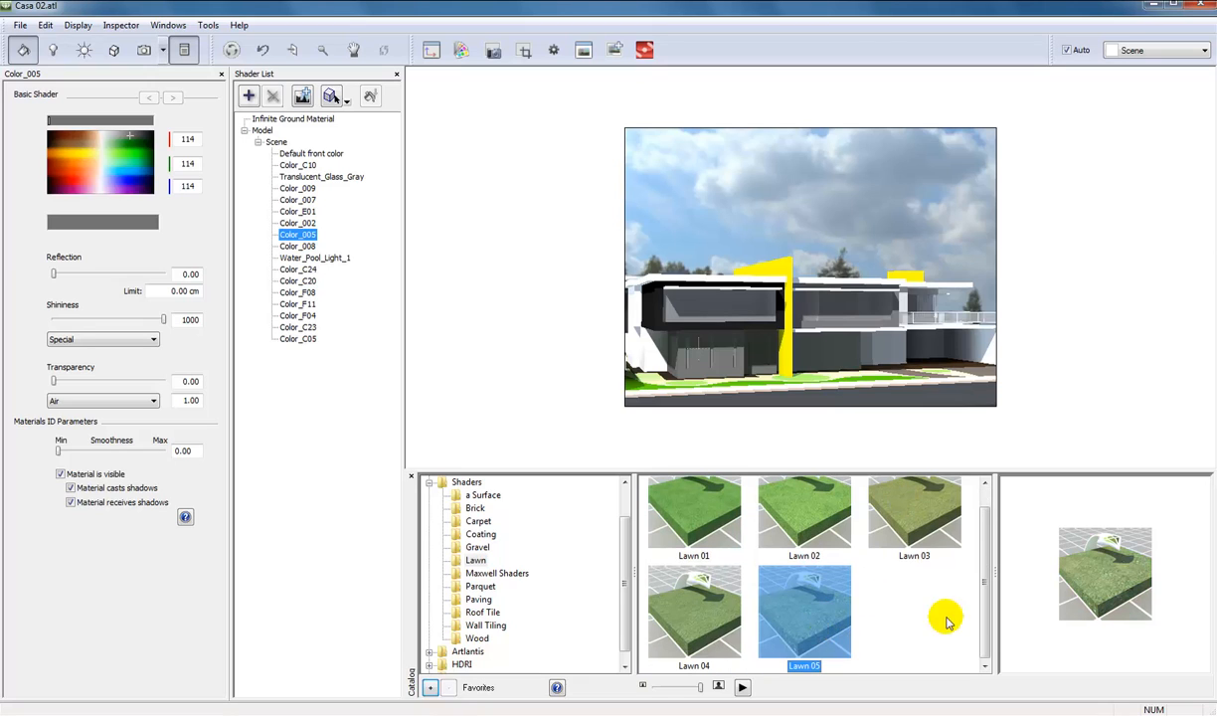
pyautogui.moveTo(827, 494); pyautogui.dragTo(763, 382)
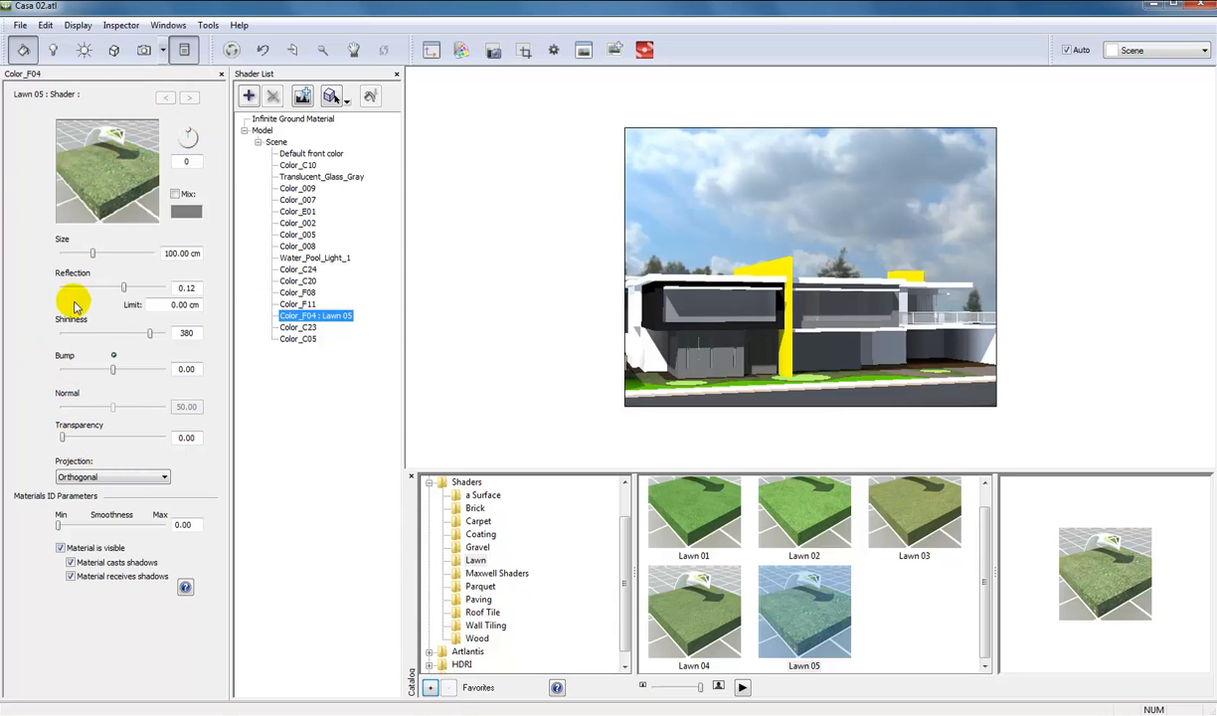
pyautogui.moveTo(91, 255); pyautogui.dragTo(76, 256)
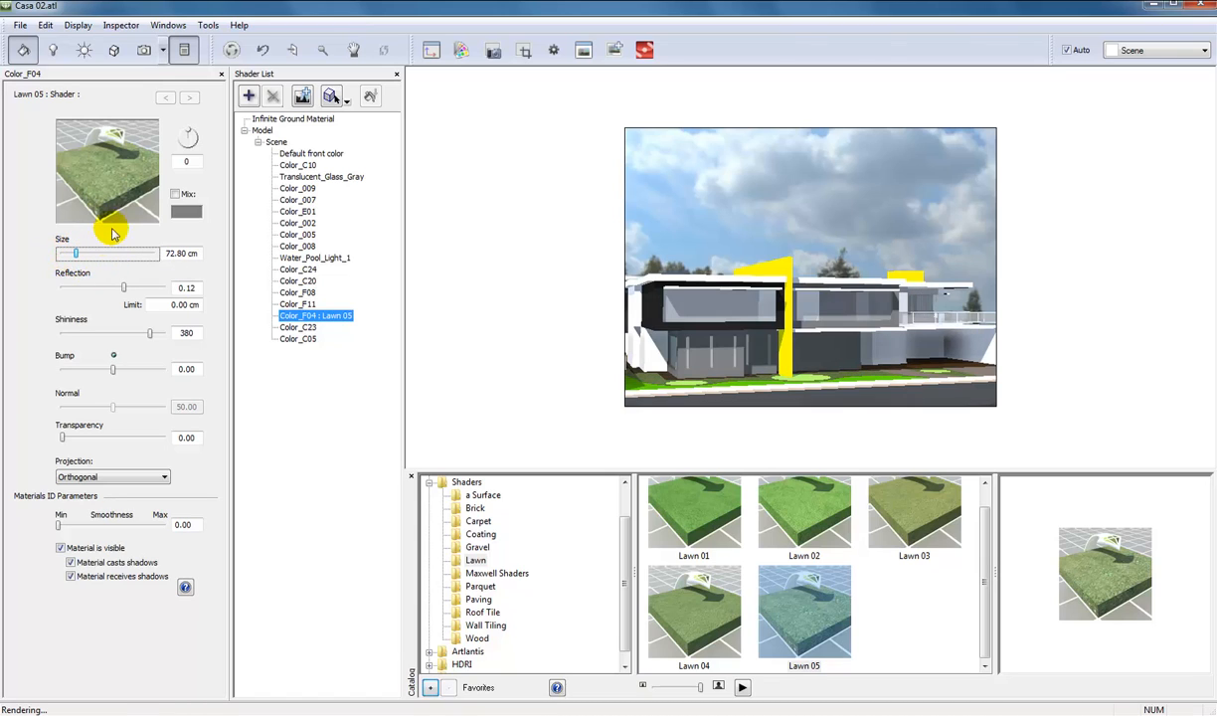
# Add a new perspective view and frame it as a close-up of the lawn beside the path.
pyautogui.click(144, 51)
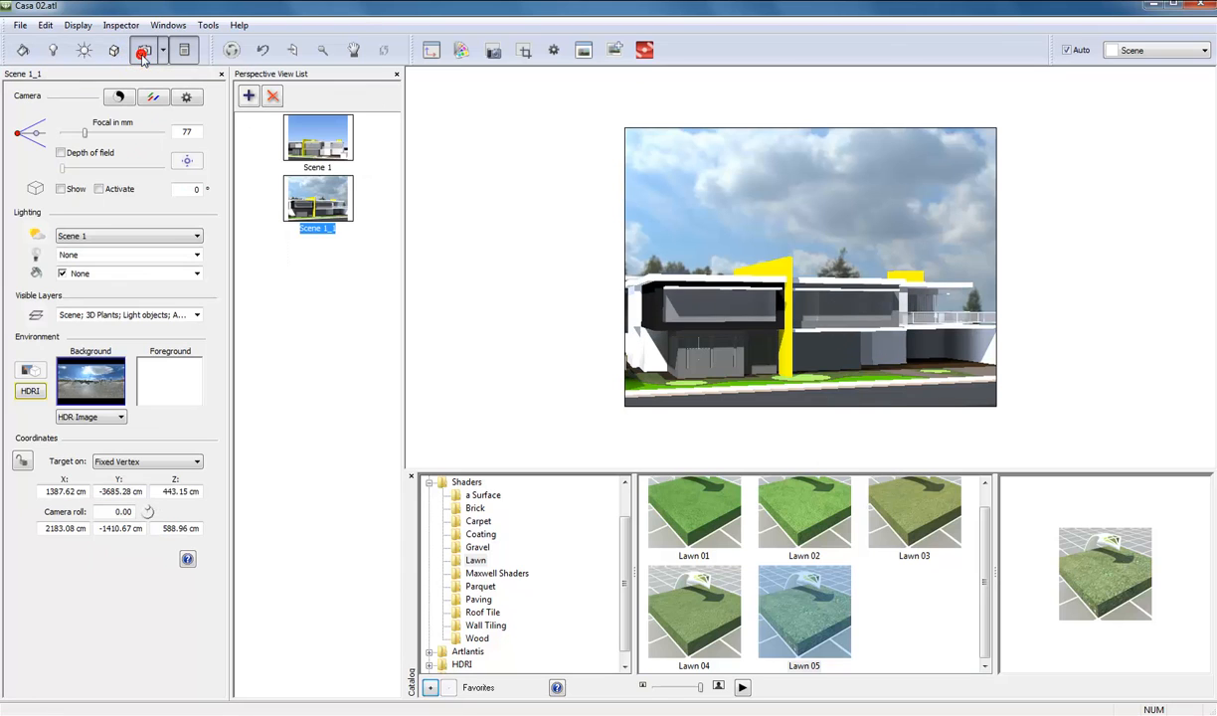
pyautogui.click(248, 95)
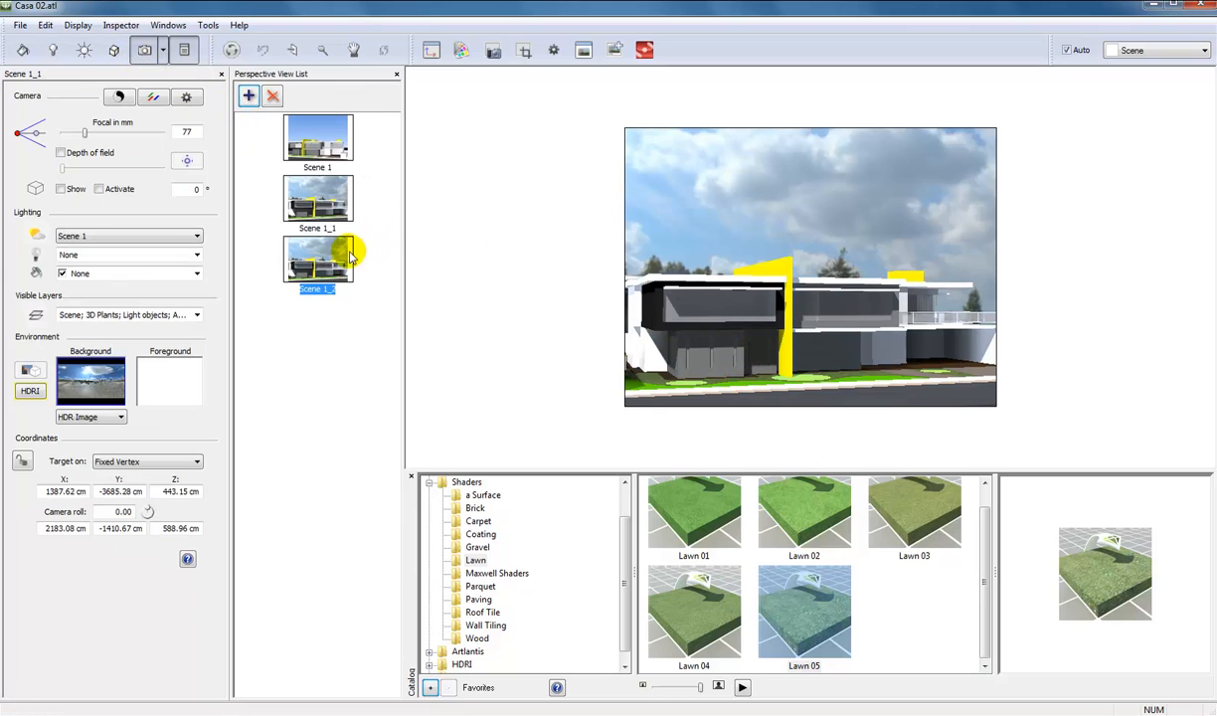
pyautogui.moveTo(746, 369)
pyautogui.mouseDown()
pyautogui.moveTo(835, 386)
pyautogui.moveTo(882, 339)
pyautogui.moveTo(871, 325)
pyautogui.moveTo(810, 334)
pyautogui.moveTo(772, 323)
pyautogui.moveTo(806, 319)
pyautogui.moveTo(712, 298)
pyautogui.mouseUp()
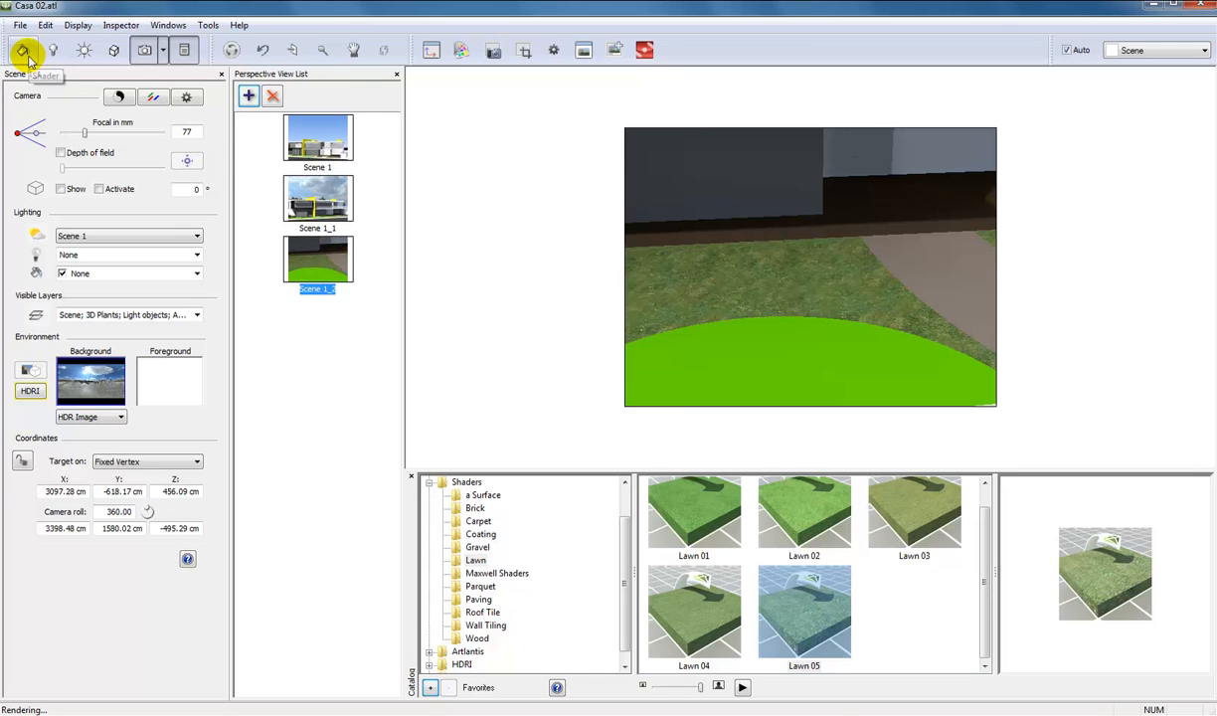
# Set the Lawn 05 shader's Size to 97.55 cm and its Reflection to 0.10.
pyautogui.click(24, 53)
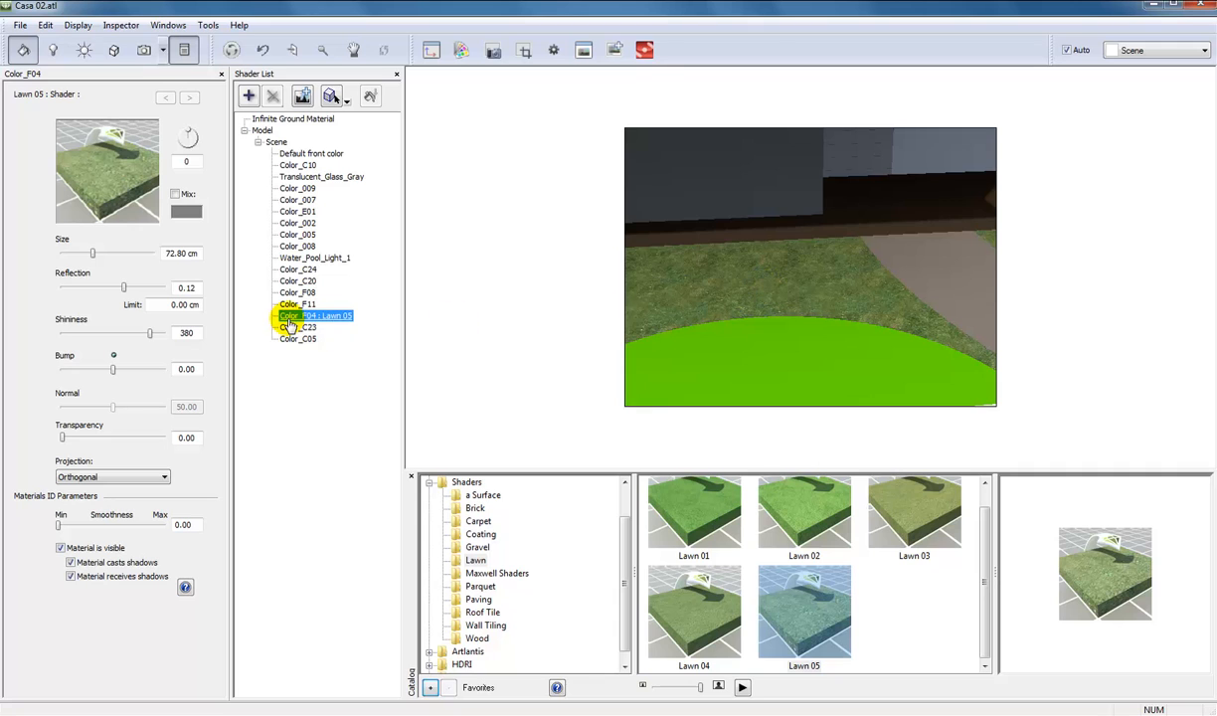
pyautogui.moveTo(91, 255)
pyautogui.mouseDown()
pyautogui.moveTo(178, 252)
pyautogui.moveTo(59, 255)
pyautogui.moveTo(113, 253)
pyautogui.mouseUp()
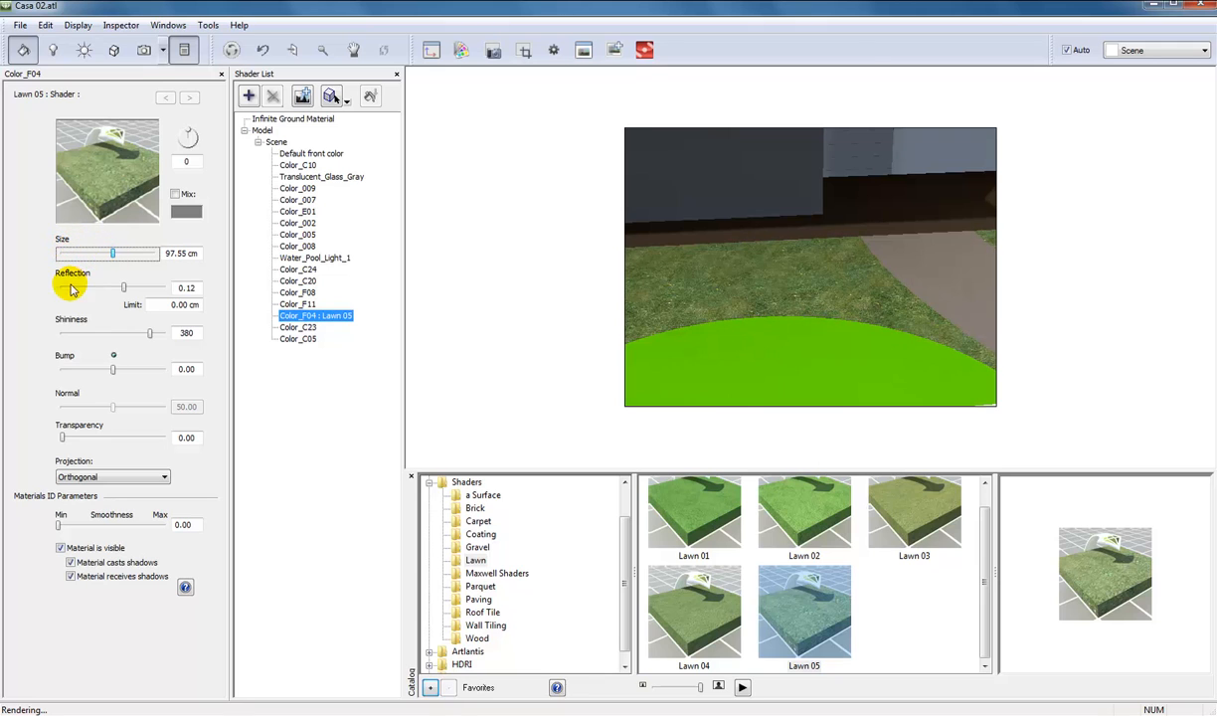
pyautogui.click(124, 288)
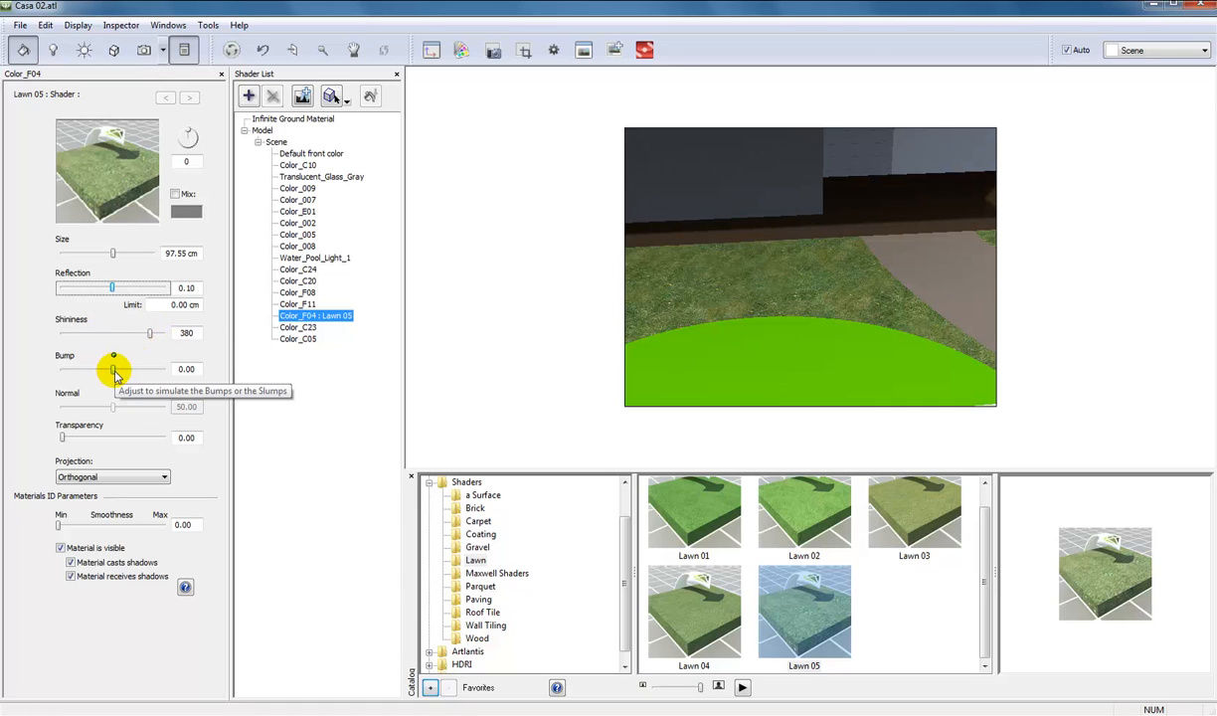
# Try a Bump of 0.50 on the lawn shader, return it to 0, and set the Size to 89.69 cm.
pyautogui.moveTo(113, 371); pyautogui.dragTo(118, 372)
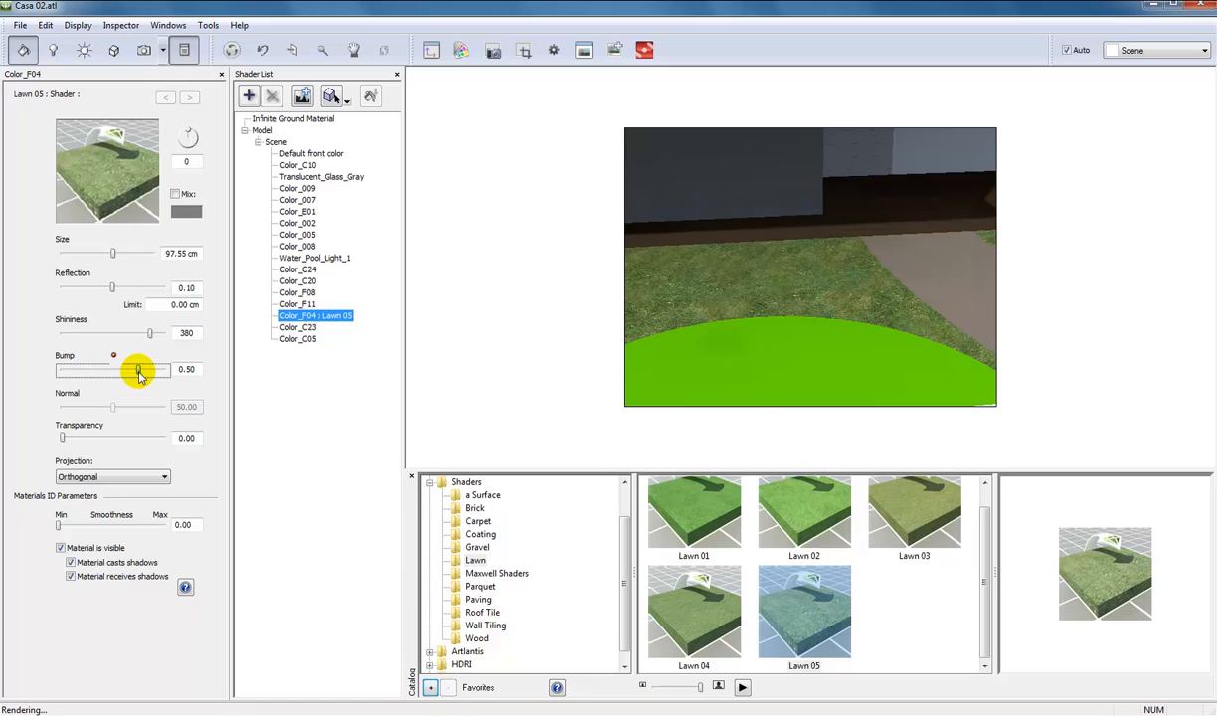
pyautogui.moveTo(139, 374); pyautogui.dragTo(116, 372)
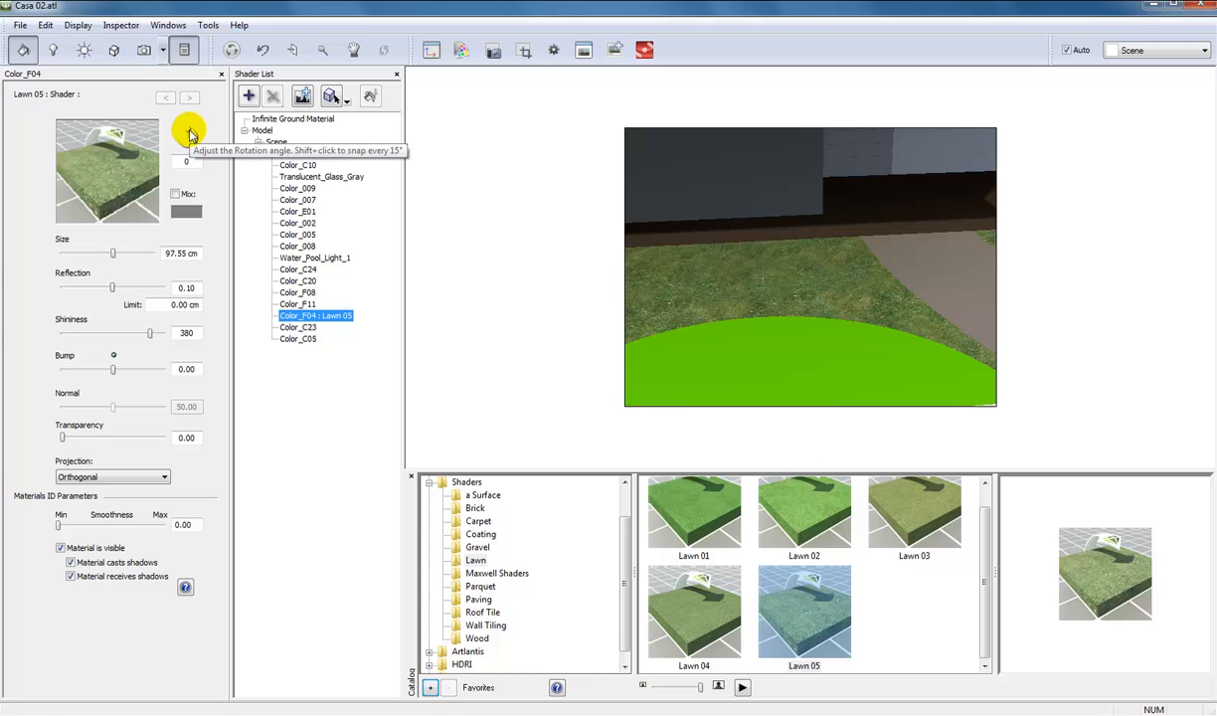
pyautogui.moveTo(190, 137); pyautogui.dragTo(189, 126)
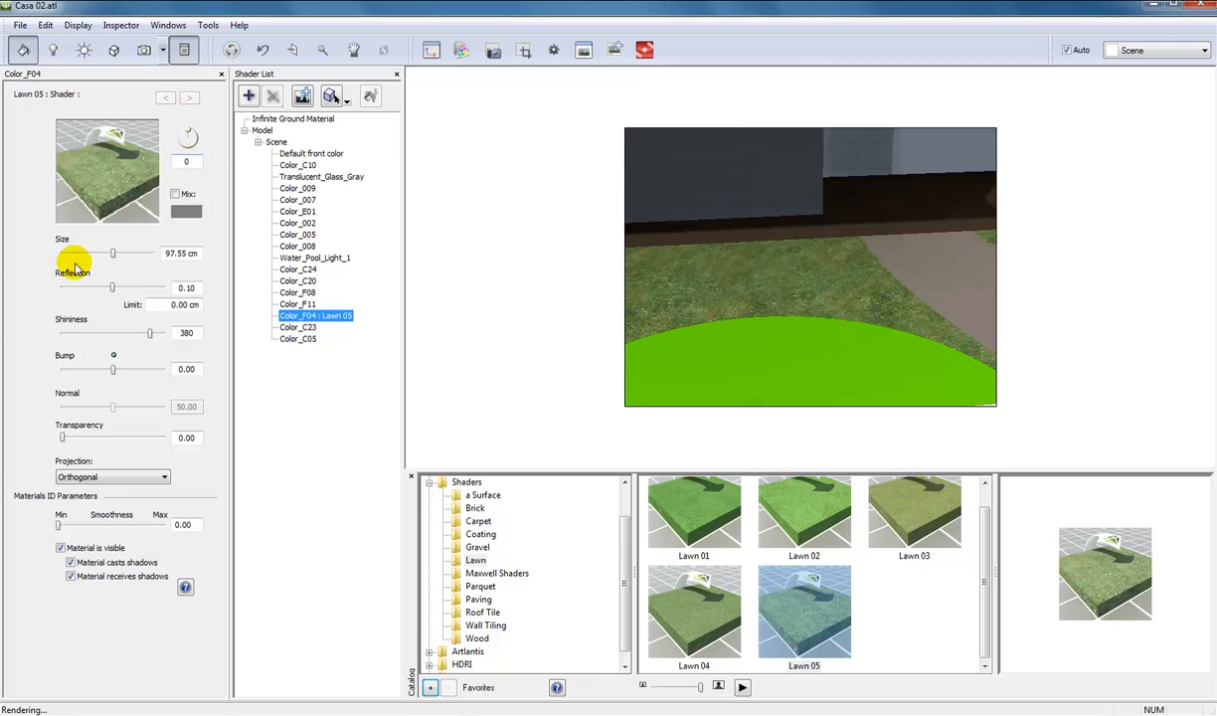
pyautogui.moveTo(110, 254); pyautogui.dragTo(104, 253)
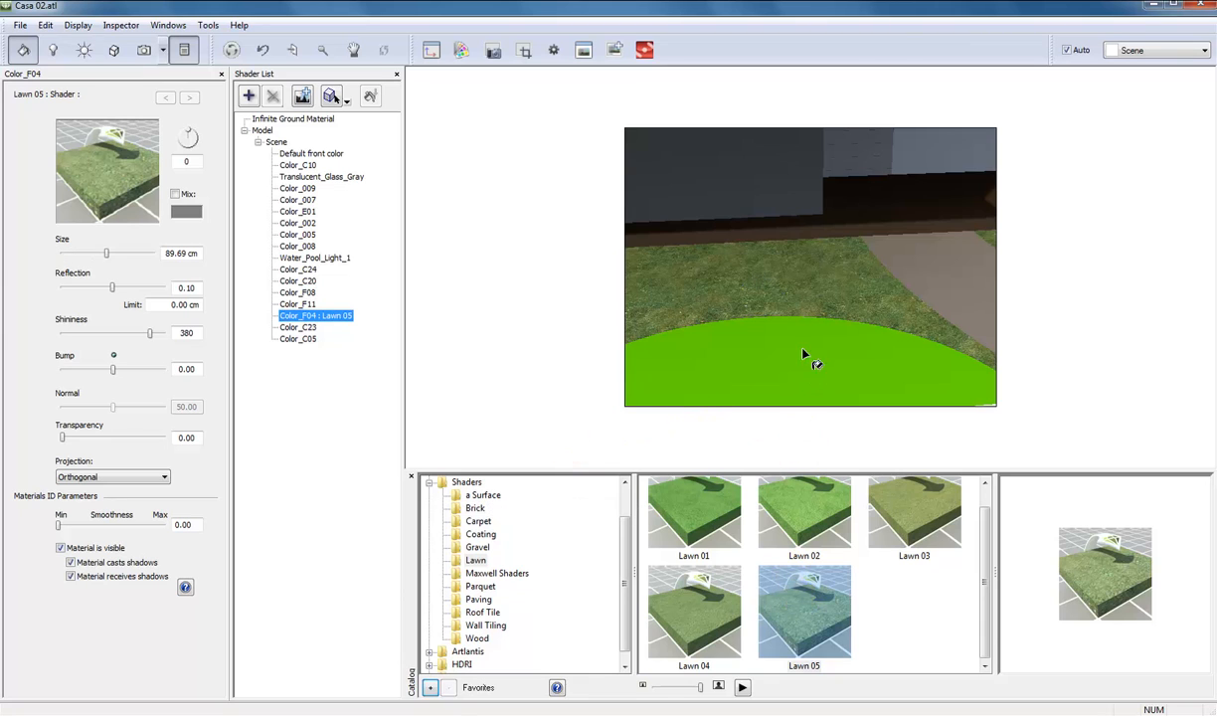
# Return to the Scene 1_1 perspective view and reopen the shader settings.
pyautogui.click(146, 52)
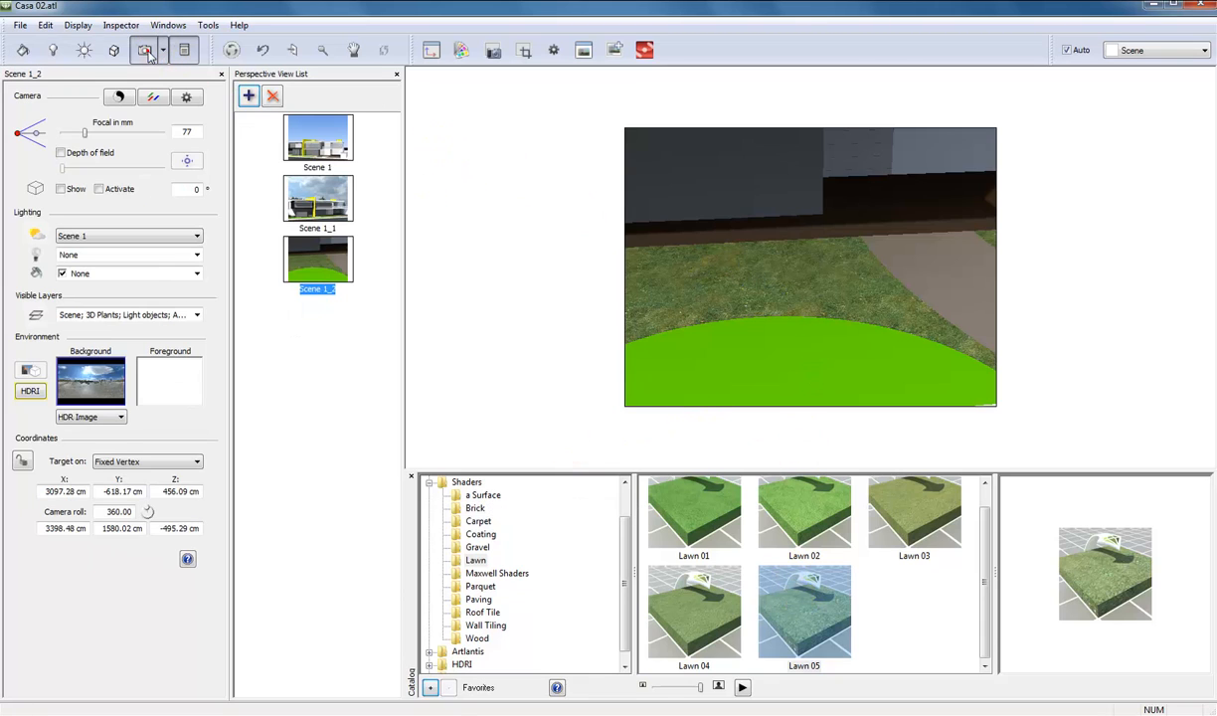
pyautogui.click(336, 209)
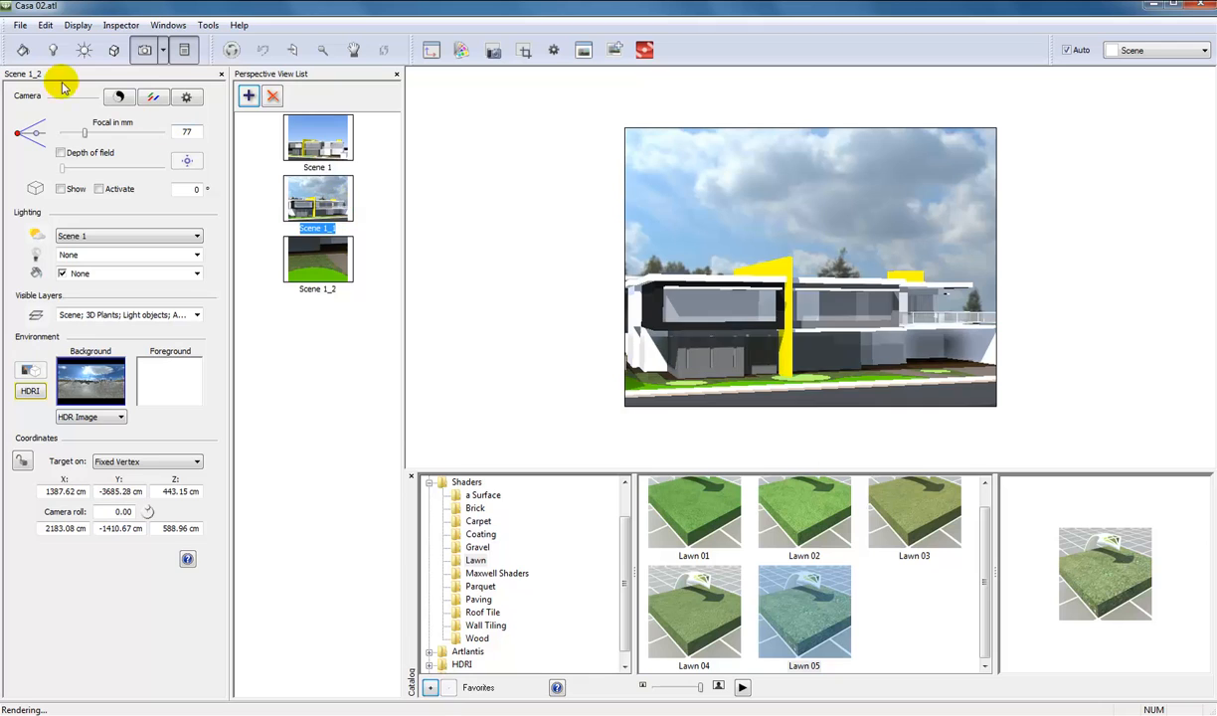
pyautogui.click(23, 52)
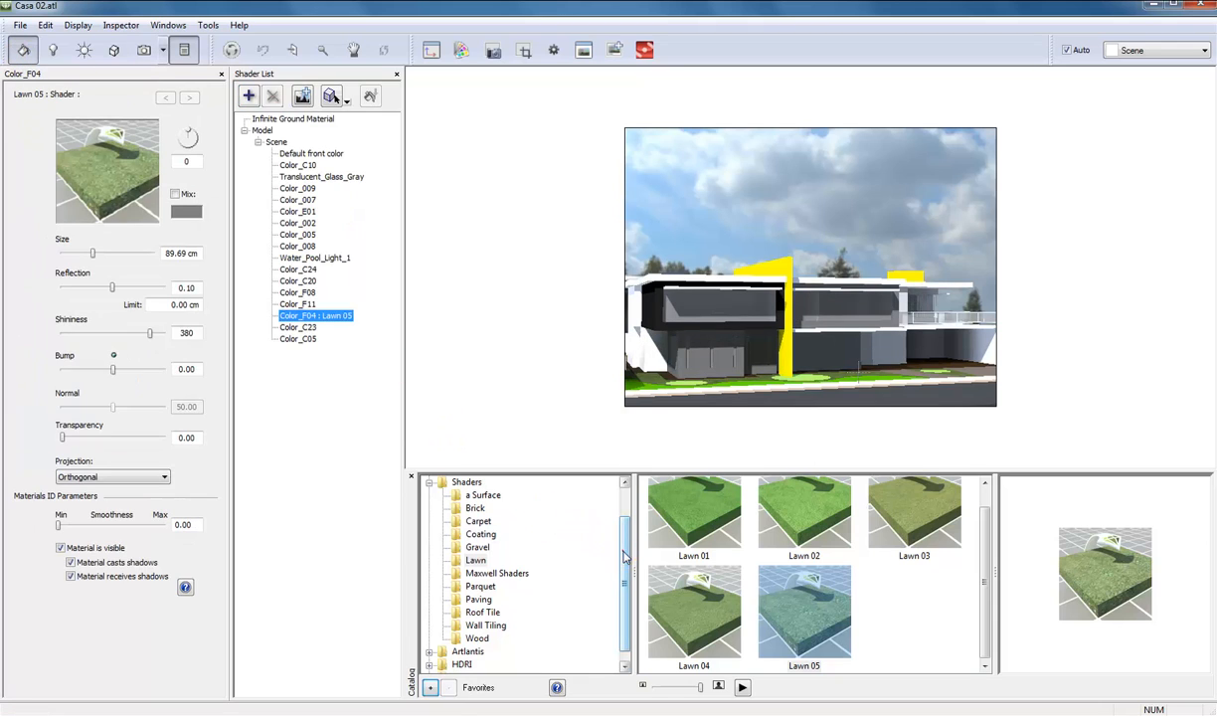
# Browse the Carpet and Brick categories in the catalog's Shaders folder again.
pyautogui.moveTo(619, 527)
pyautogui.mouseDown()
pyautogui.moveTo(629, 548)
pyautogui.moveTo(621, 504)
pyautogui.mouseUp()
pyautogui.click(484, 536)
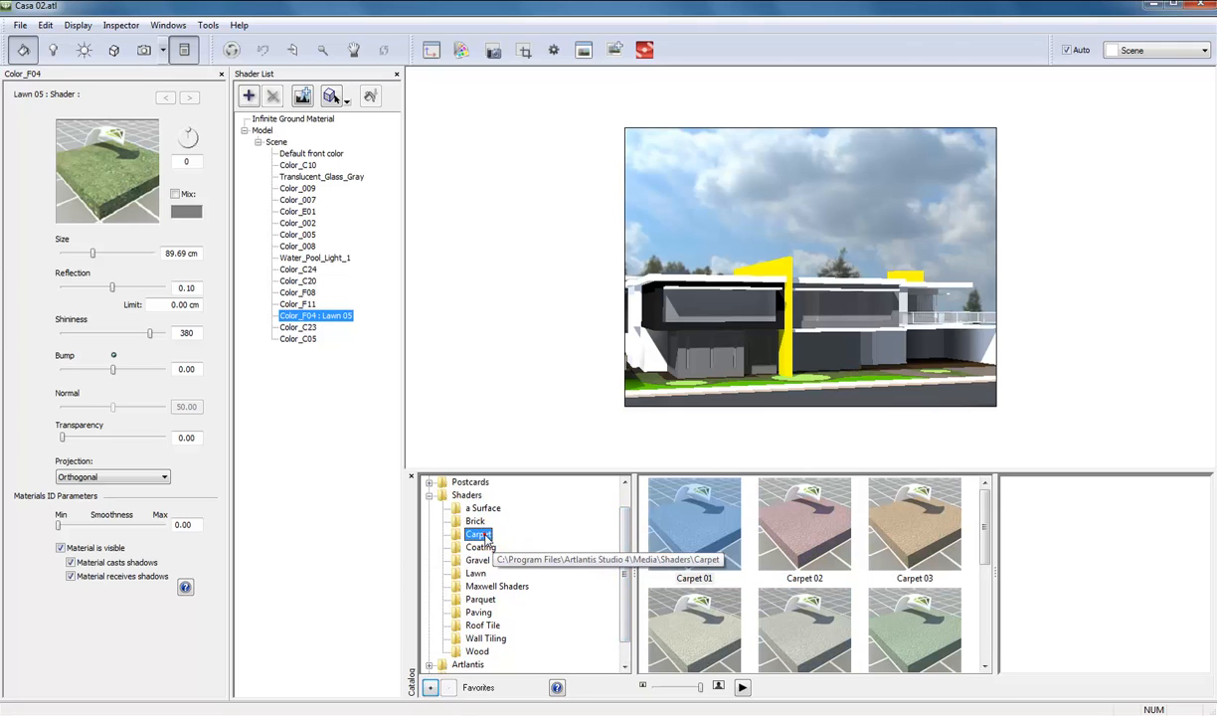
pyautogui.click(475, 521)
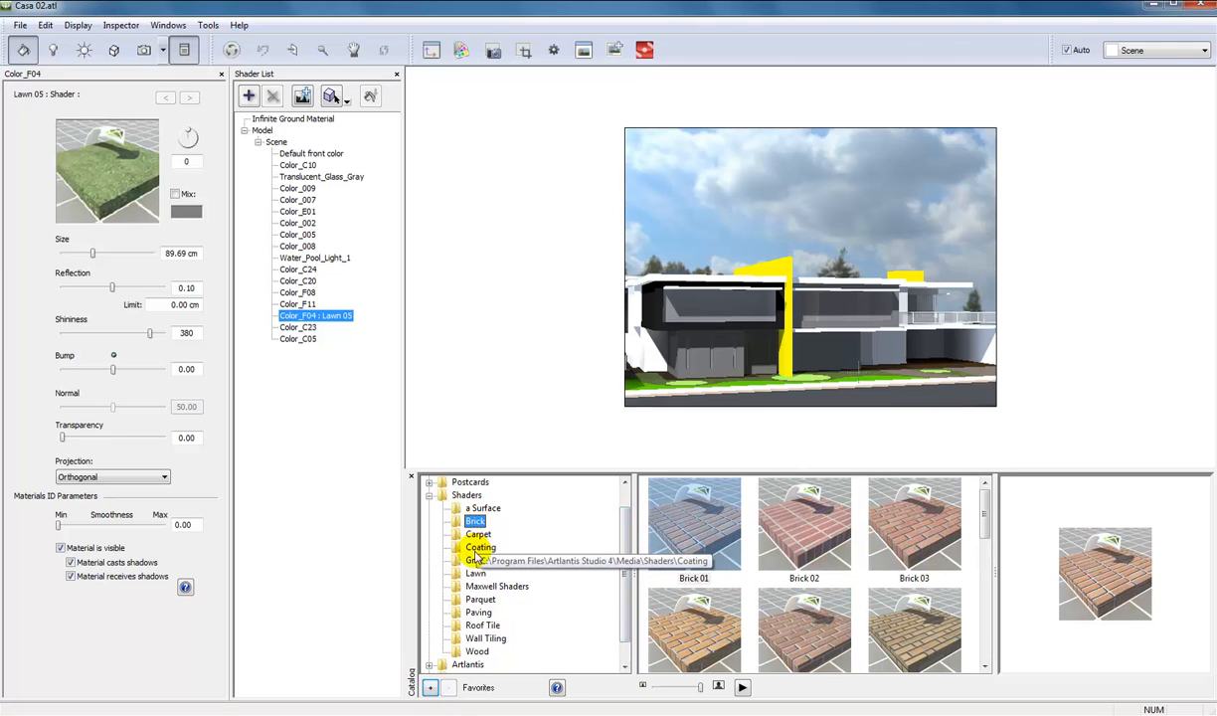
# Look through the shaders of the a Surface category, previewing Aluminium and Gold.
pyautogui.click(477, 509)
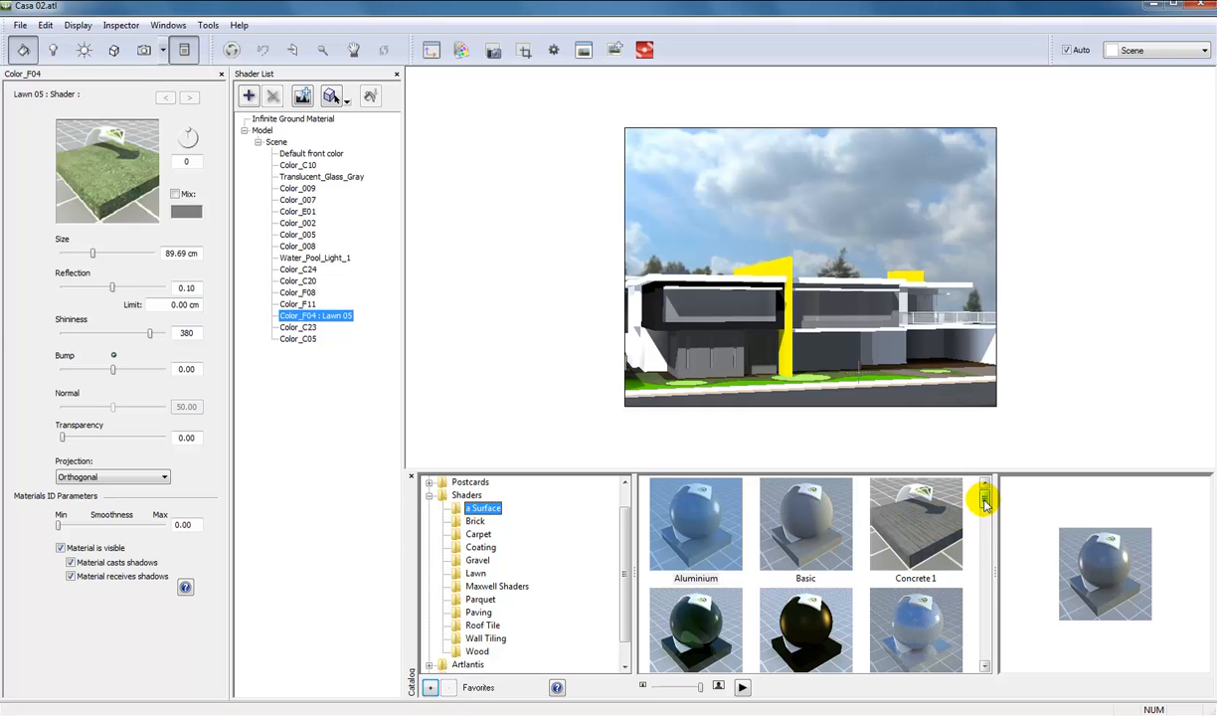
pyautogui.click(695, 533)
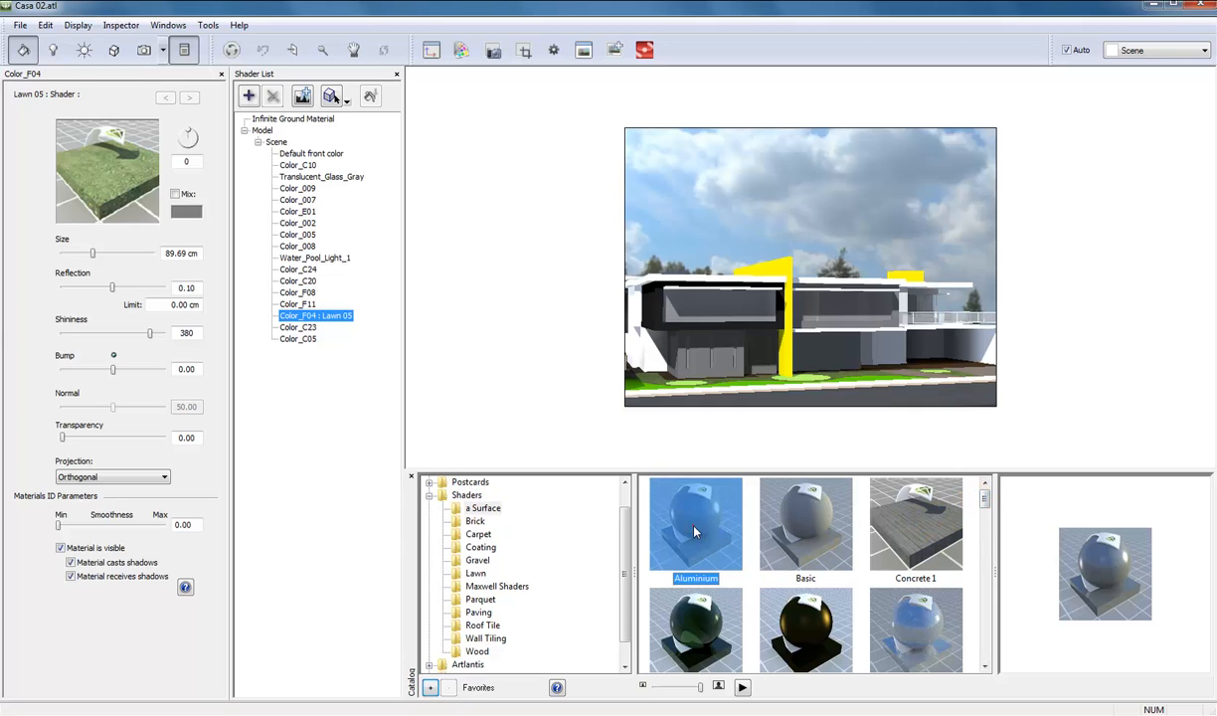
pyautogui.moveTo(984, 497); pyautogui.dragTo(981, 602)
pyautogui.click(818, 554)
pyautogui.click(708, 575)
pyautogui.click(801, 562)
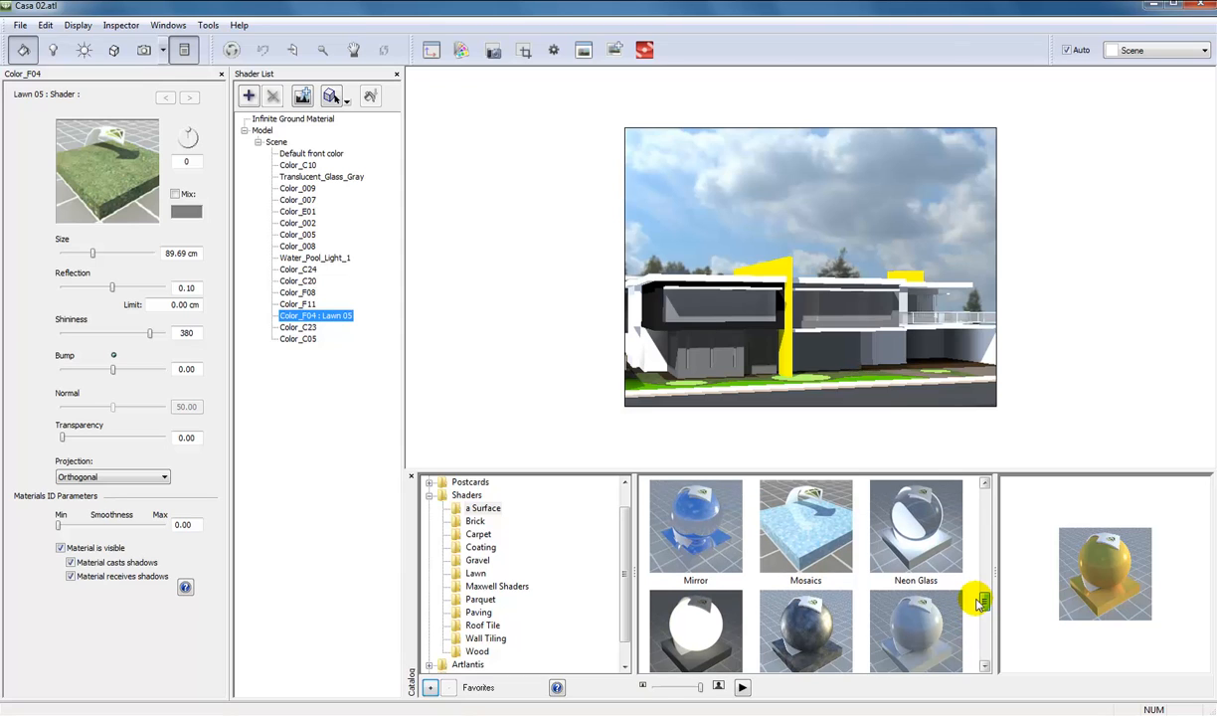
pyautogui.moveTo(981, 603)
pyautogui.mouseDown()
pyautogui.moveTo(973, 488)
pyautogui.moveTo(964, 563)
pyautogui.mouseUp()
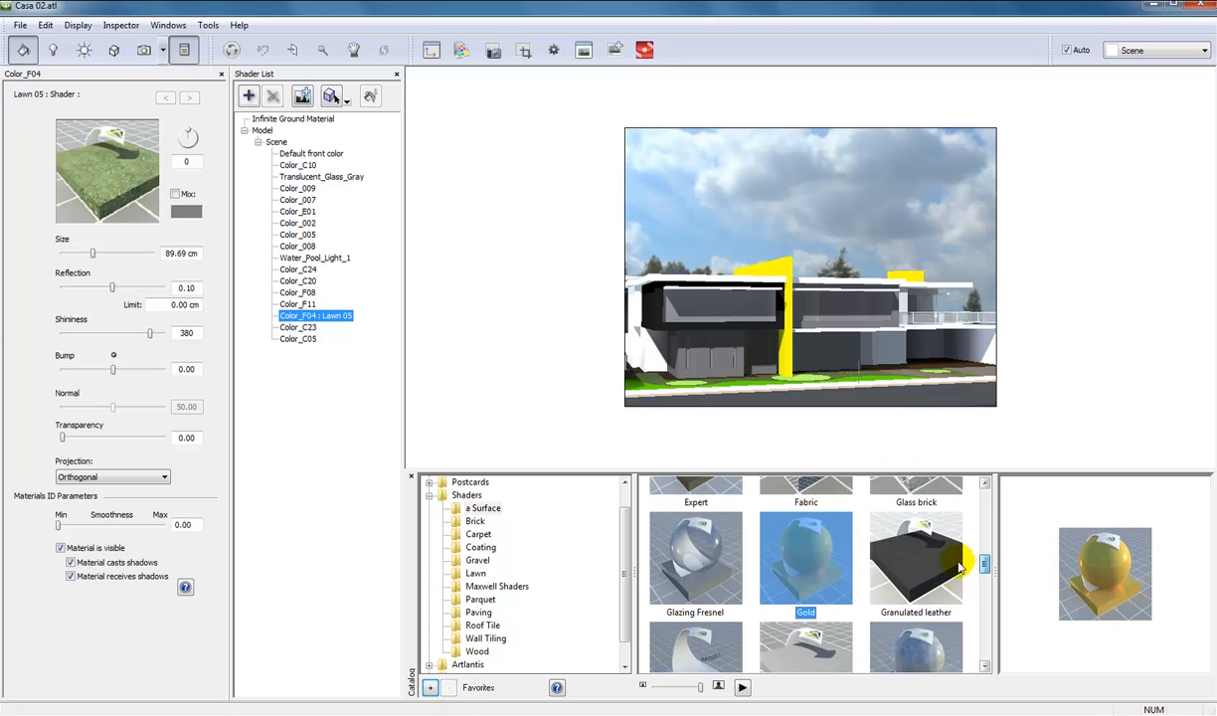
# Apply the Glazing Fresnel shader to the house's window glass and set its Reflection colour to grey 223, 223, 223.
pyautogui.click(694, 557)
pyautogui.moveTo(1103, 561); pyautogui.dragTo(710, 319)
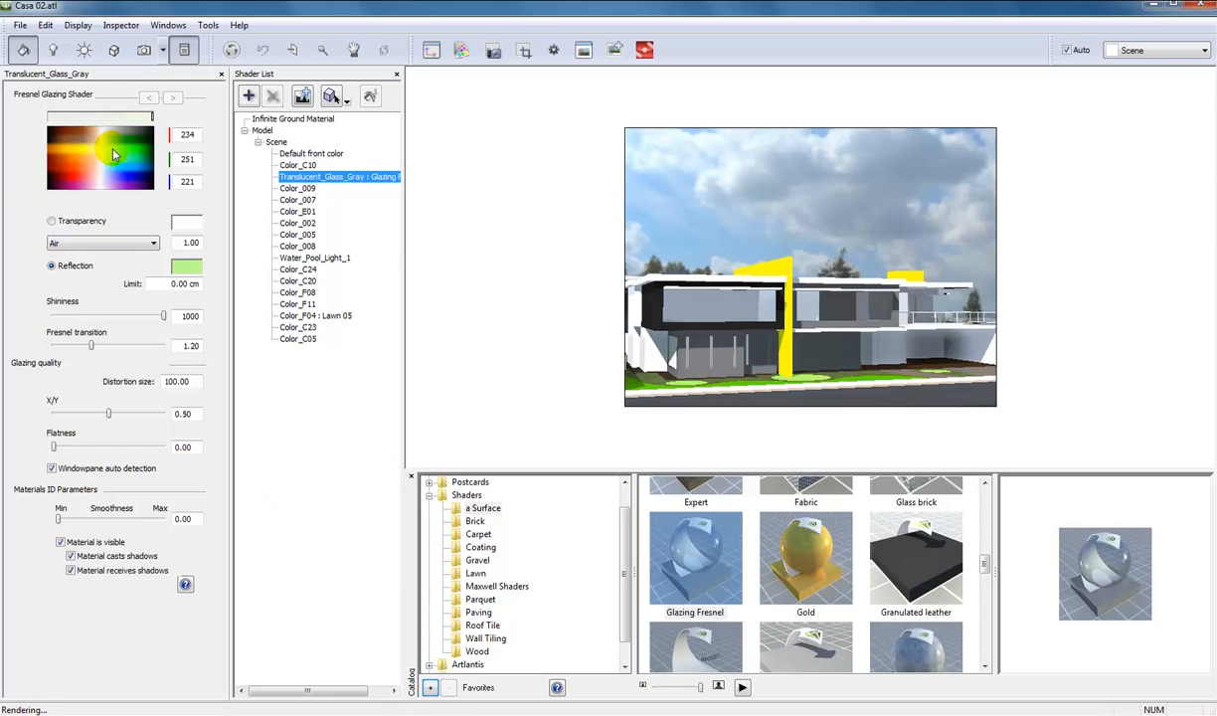
pyautogui.moveTo(107, 142); pyautogui.dragTo(119, 166)
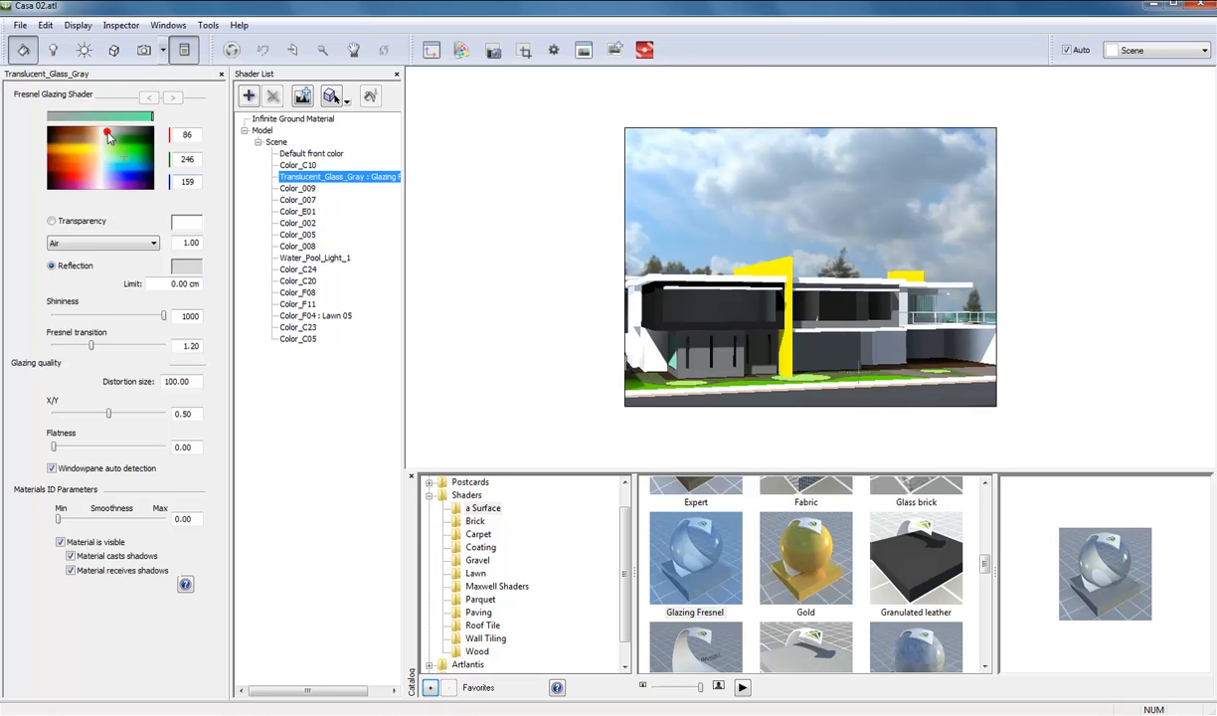
pyautogui.click(108, 131)
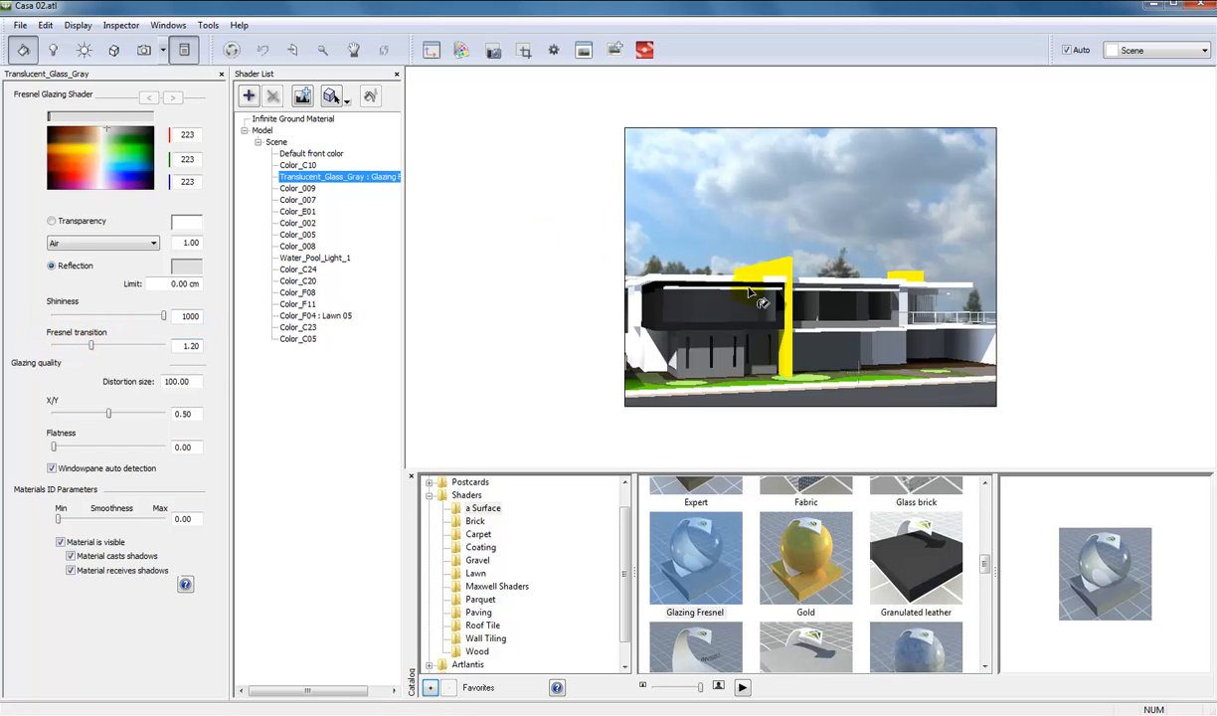
# Try Fresnel transition values of 0.78 and 0.35 on the window glass and settle on 0.51.
pyautogui.moveTo(90, 345); pyautogui.dragTo(87, 346)
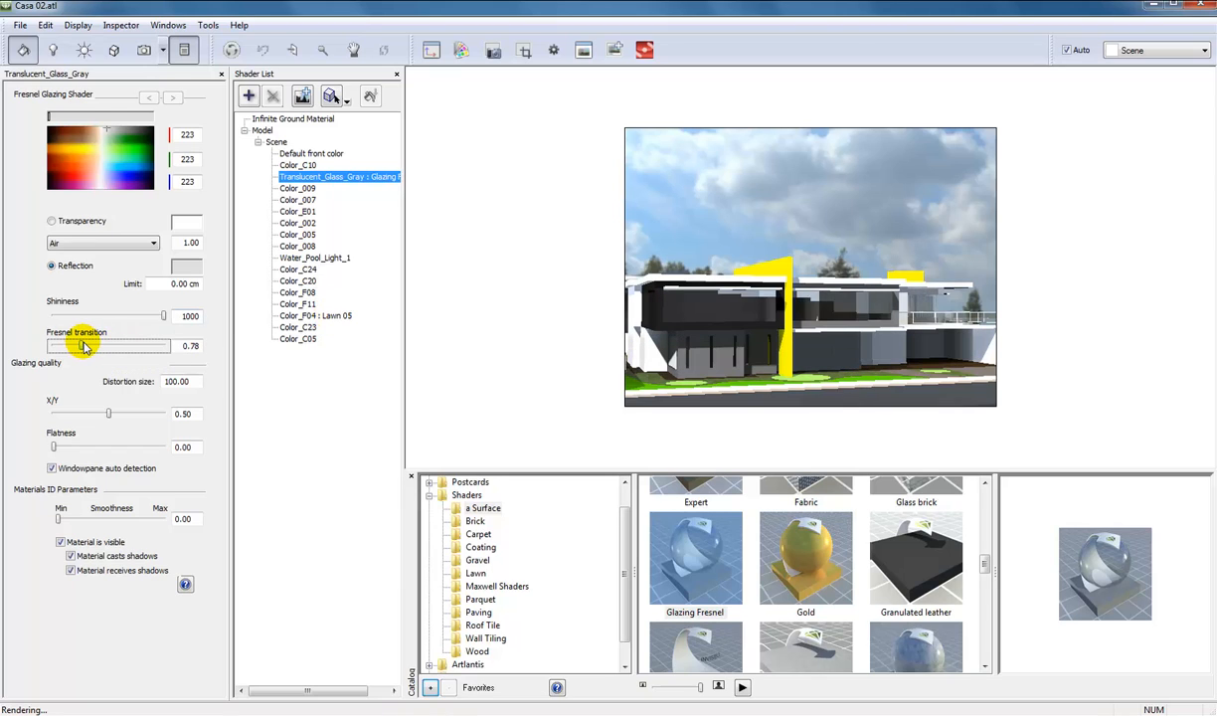
pyautogui.moveTo(85, 347); pyautogui.dragTo(81, 346)
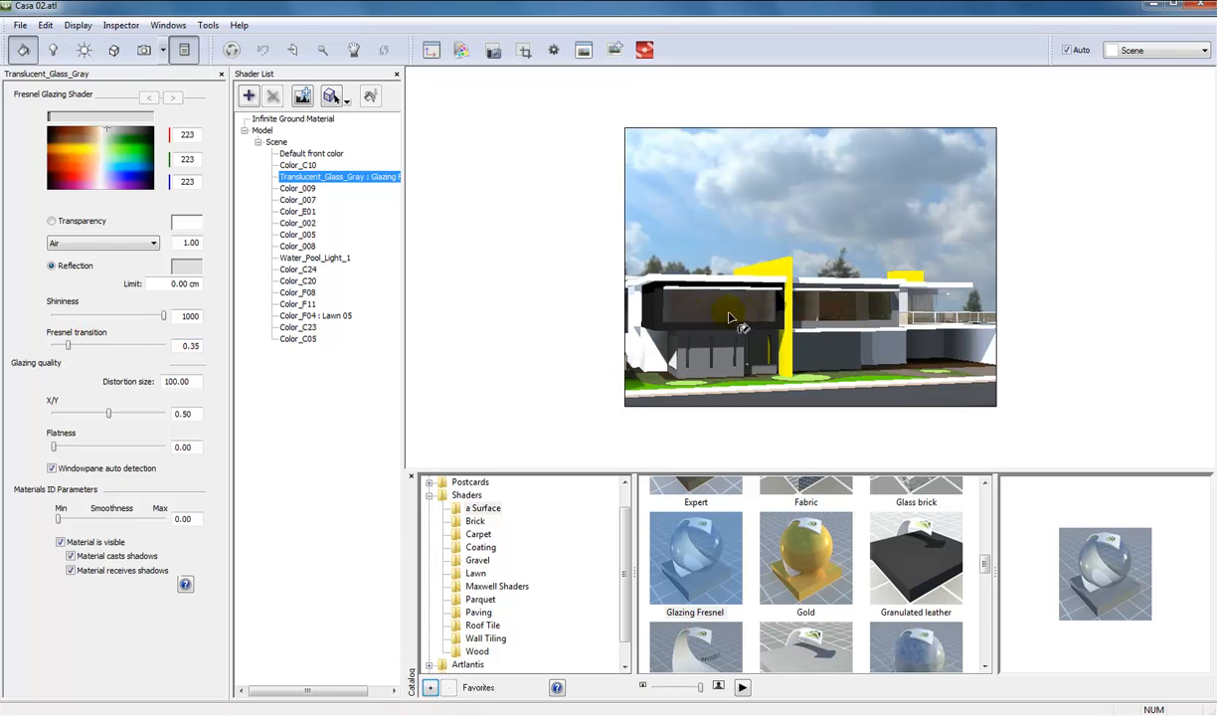
pyautogui.click(952, 320)
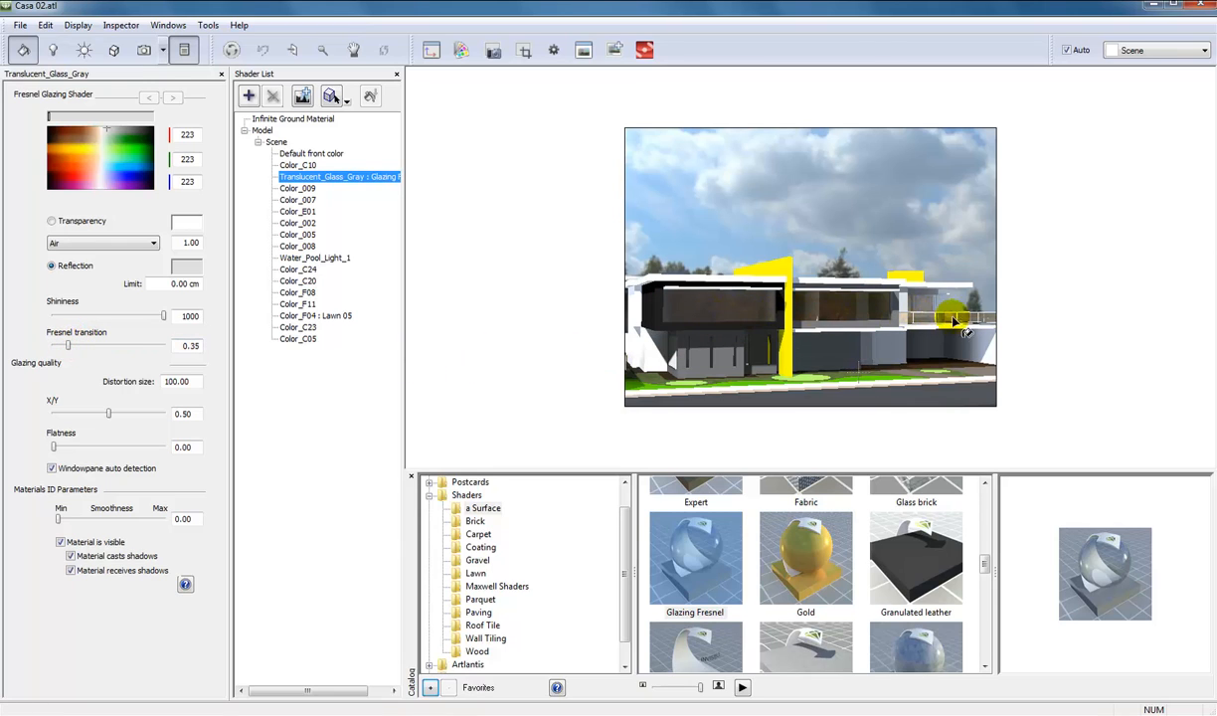
pyautogui.moveTo(64, 345); pyautogui.dragTo(70, 345)
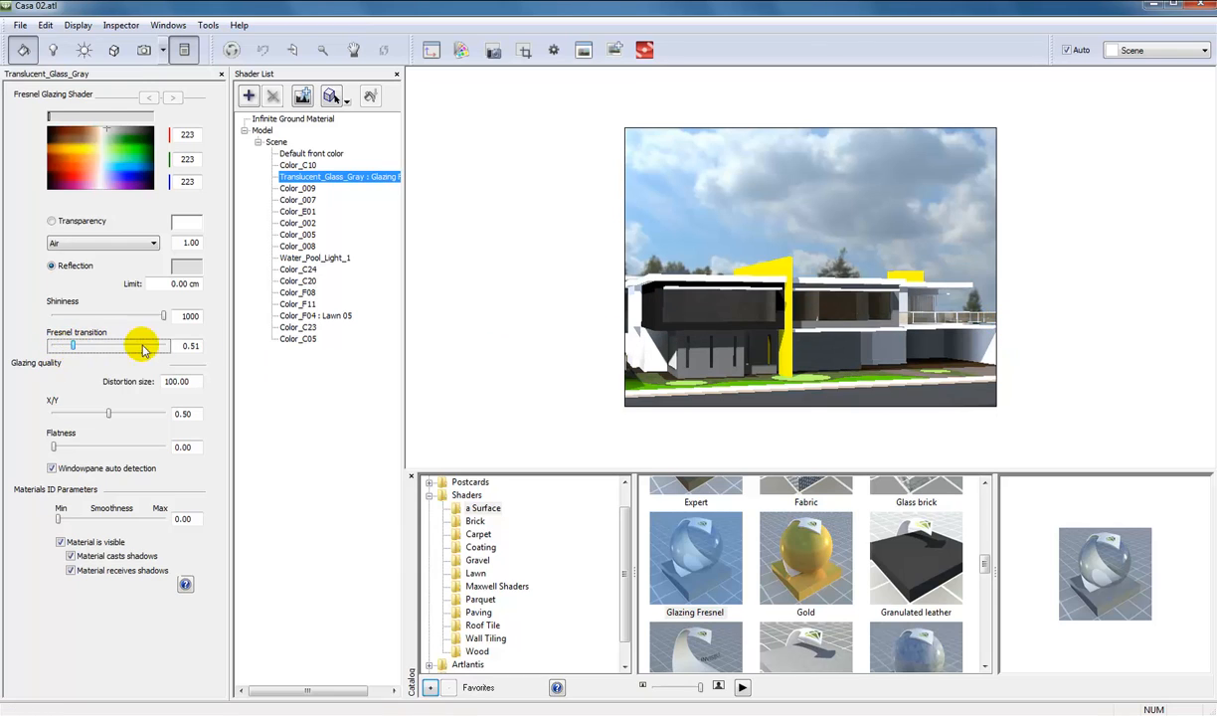
# Frame the upper balcony in the Scene 1_2 view and set the window glass's Fresnel transition to 0.53.
pyautogui.click(144, 50)
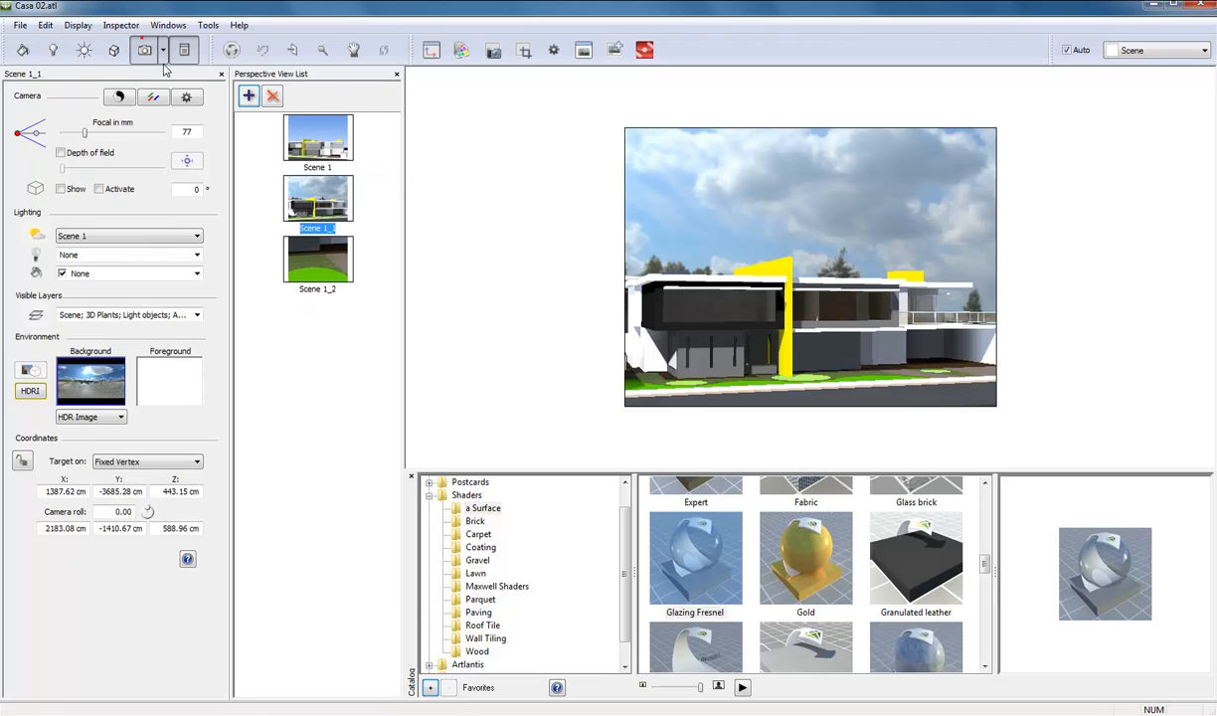
pyautogui.click(320, 266)
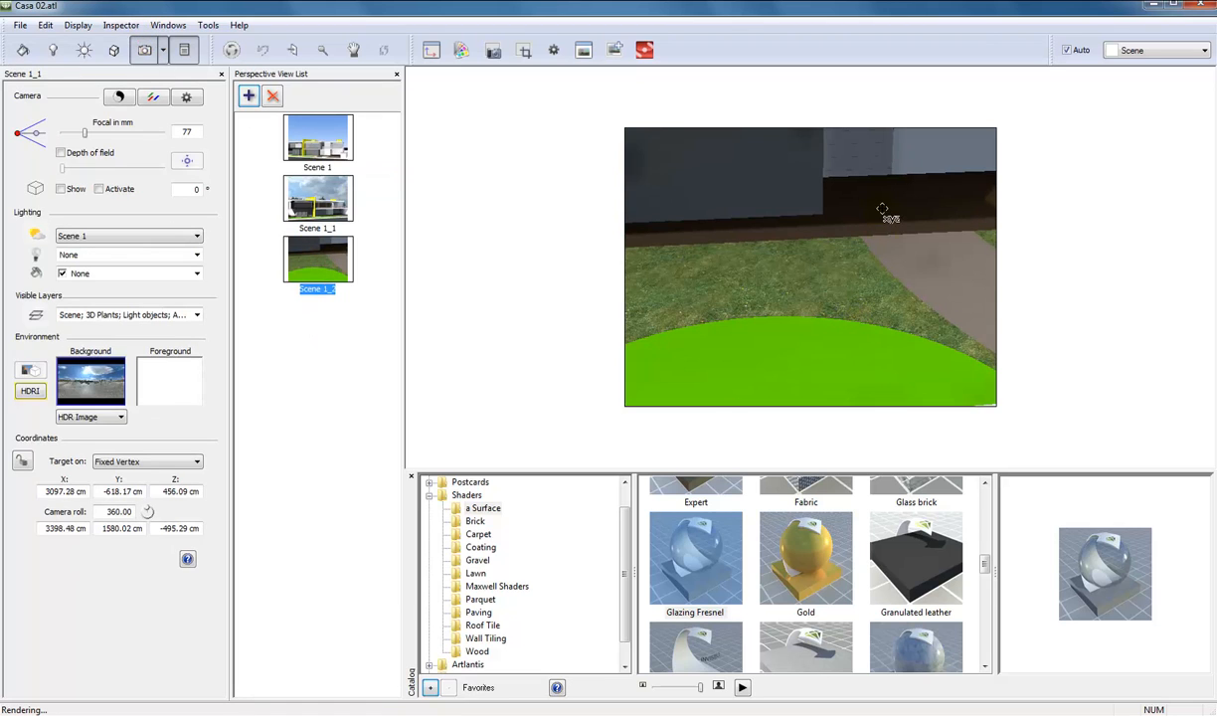
pyautogui.moveTo(882, 210); pyautogui.dragTo(804, 291)
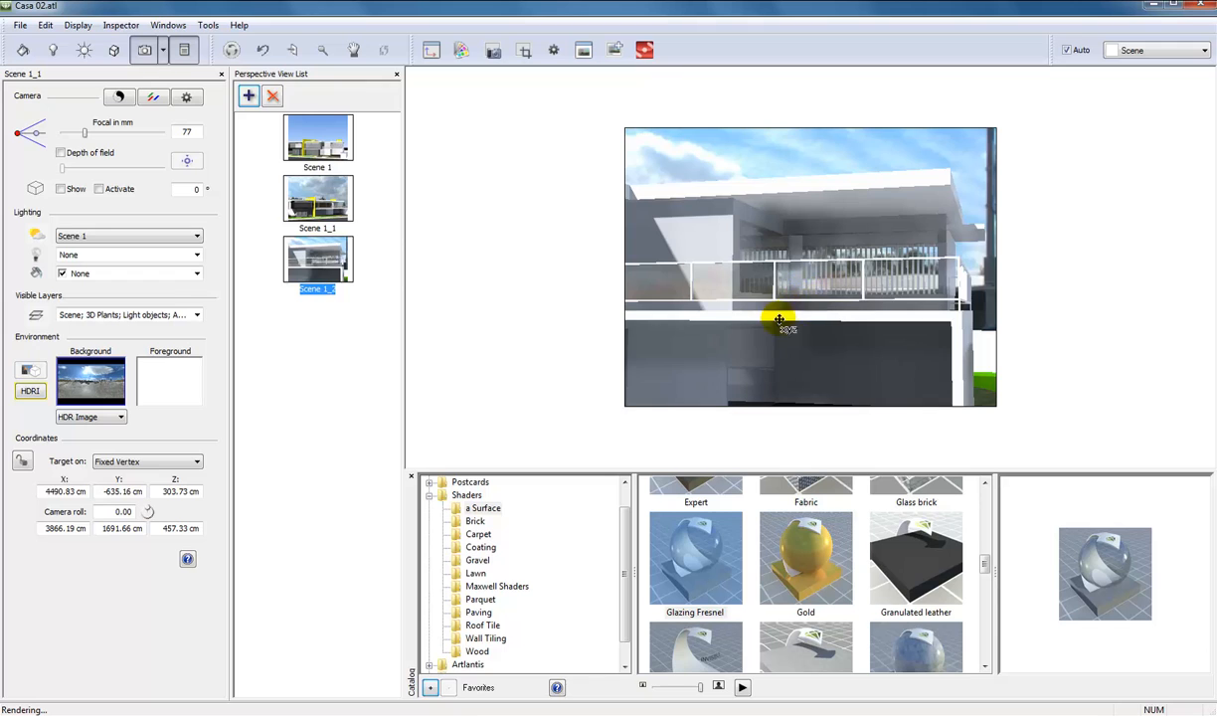
pyautogui.click(22, 51)
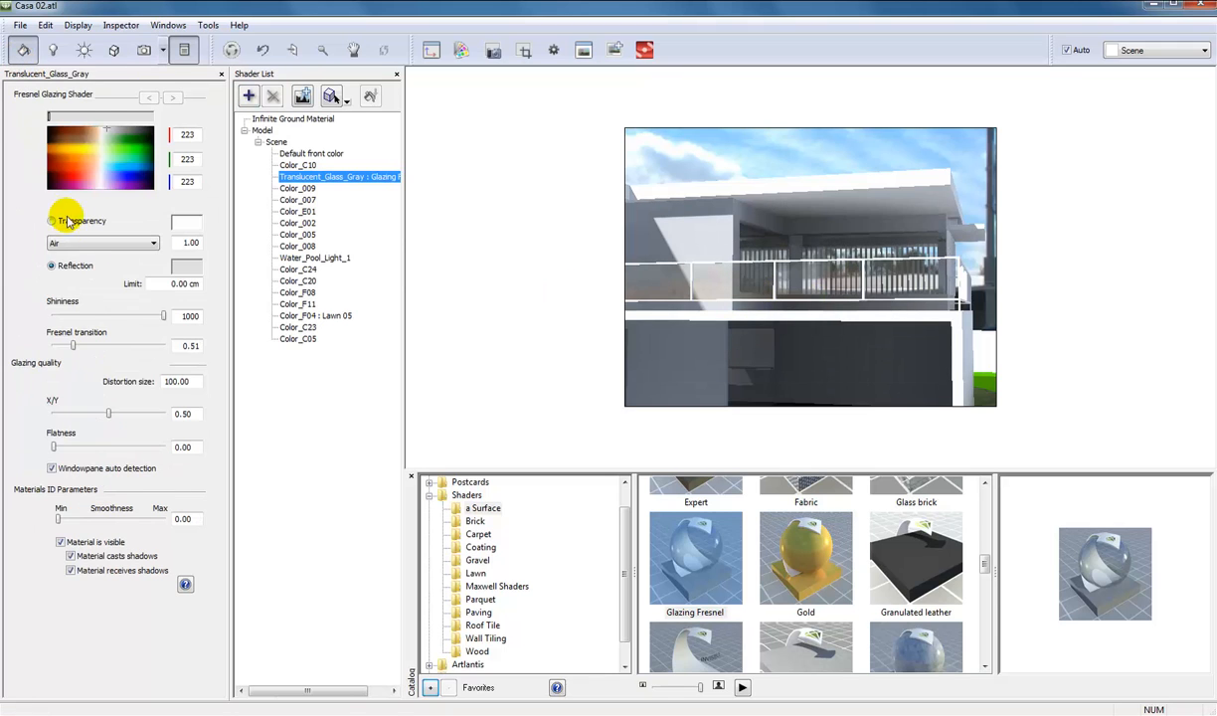
pyautogui.moveTo(74, 348)
pyautogui.mouseDown()
pyautogui.moveTo(59, 348)
pyautogui.moveTo(79, 350)
pyautogui.moveTo(68, 348)
pyautogui.mouseUp()
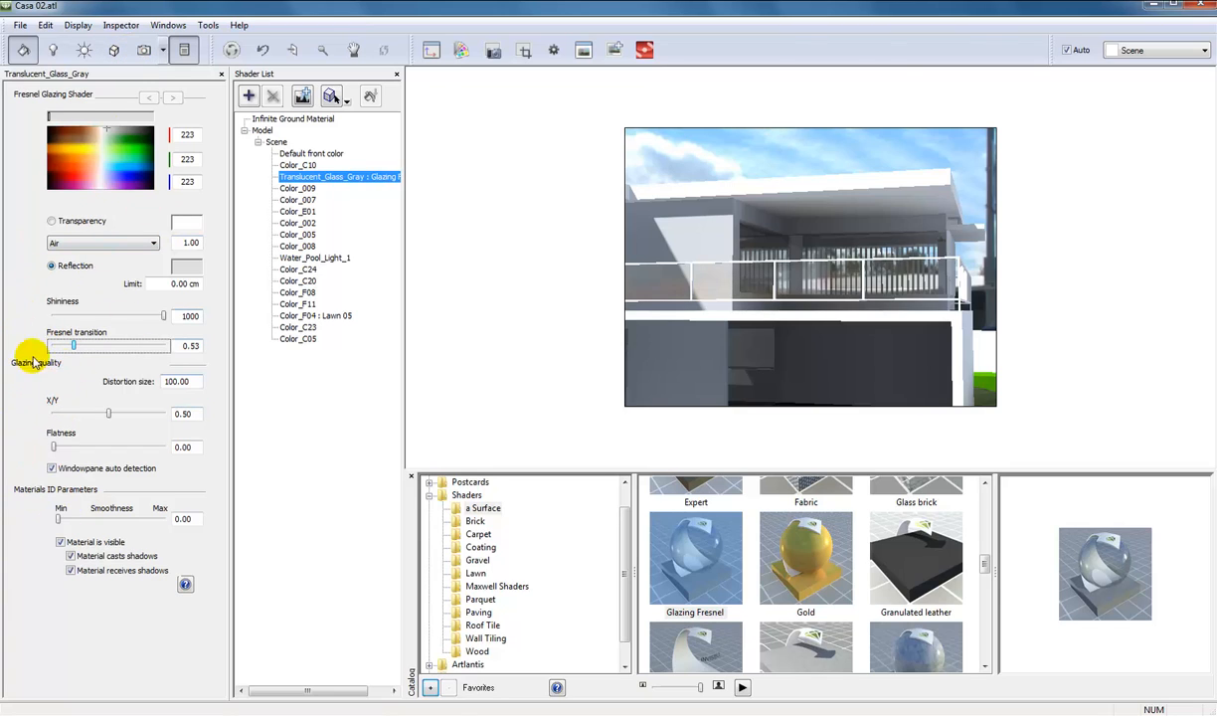
# Return to the Scene 1_1 view and select the window glass material on the house front.
pyautogui.click(143, 49)
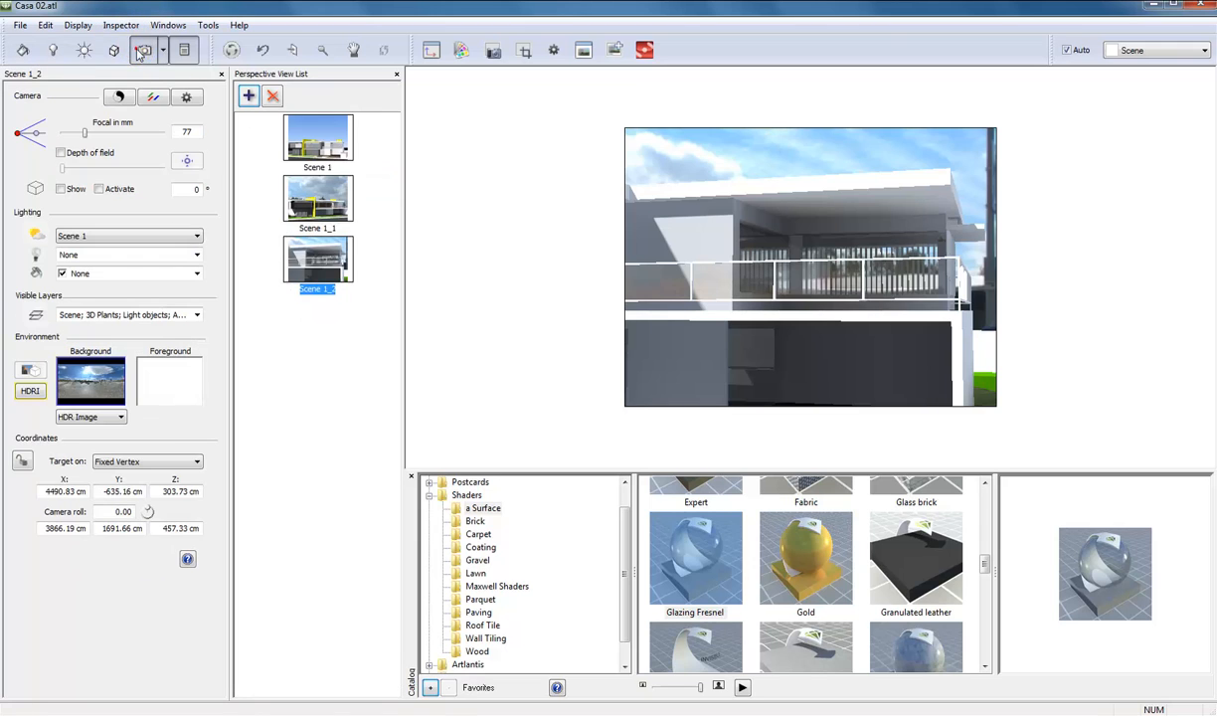
pyautogui.click(307, 204)
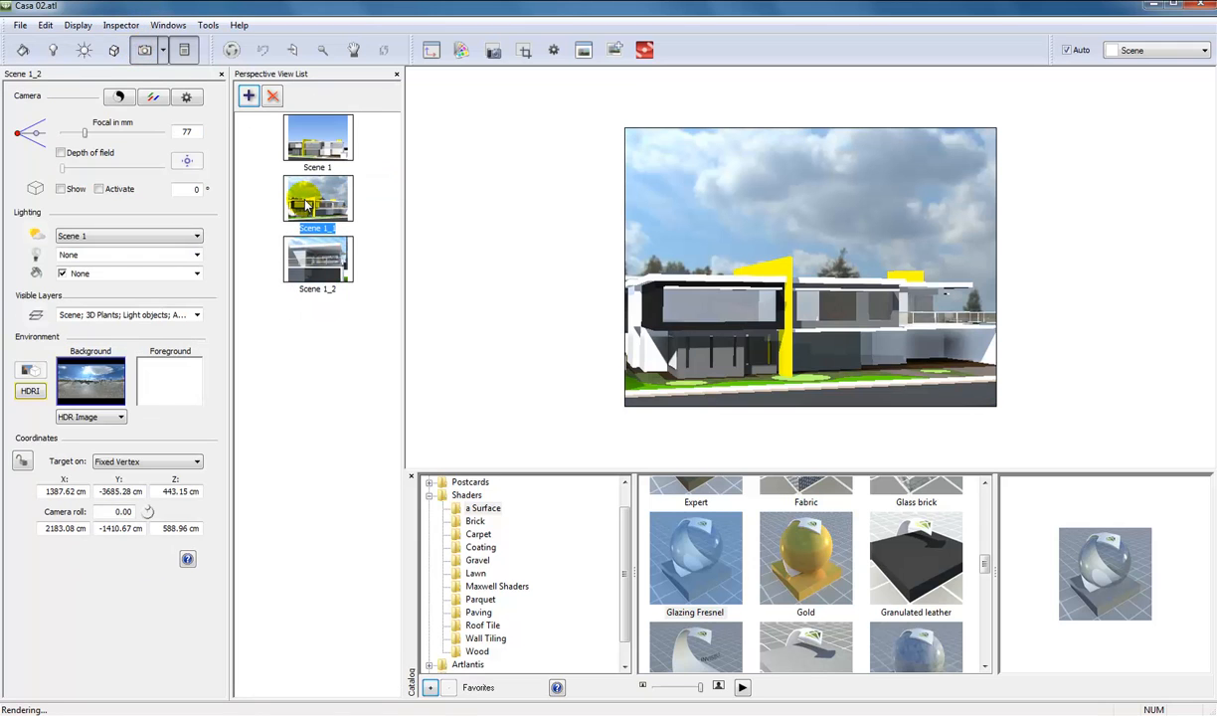
pyautogui.click(22, 50)
pyautogui.click(686, 314)
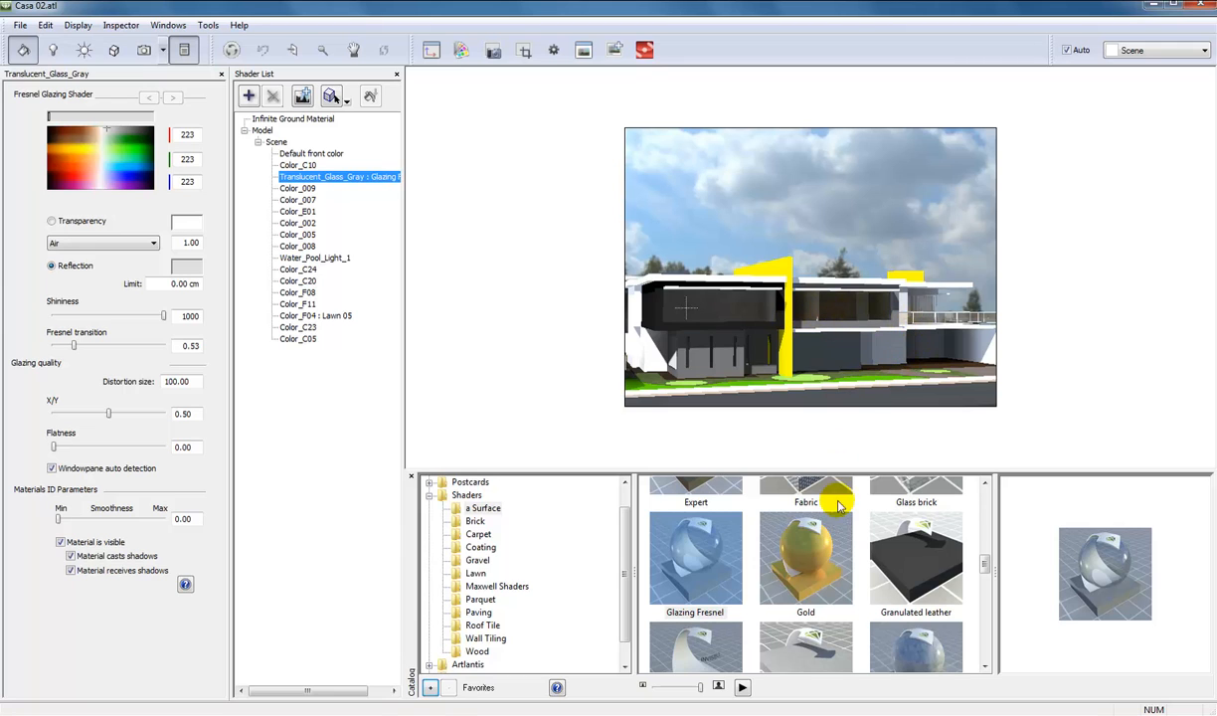
# Apply the Lawn 02 shader to the Color_F08 garden area and Lawn 01 to the Color_F11 area in front of the house.
pyautogui.moveTo(985, 565); pyautogui.dragTo(984, 548)
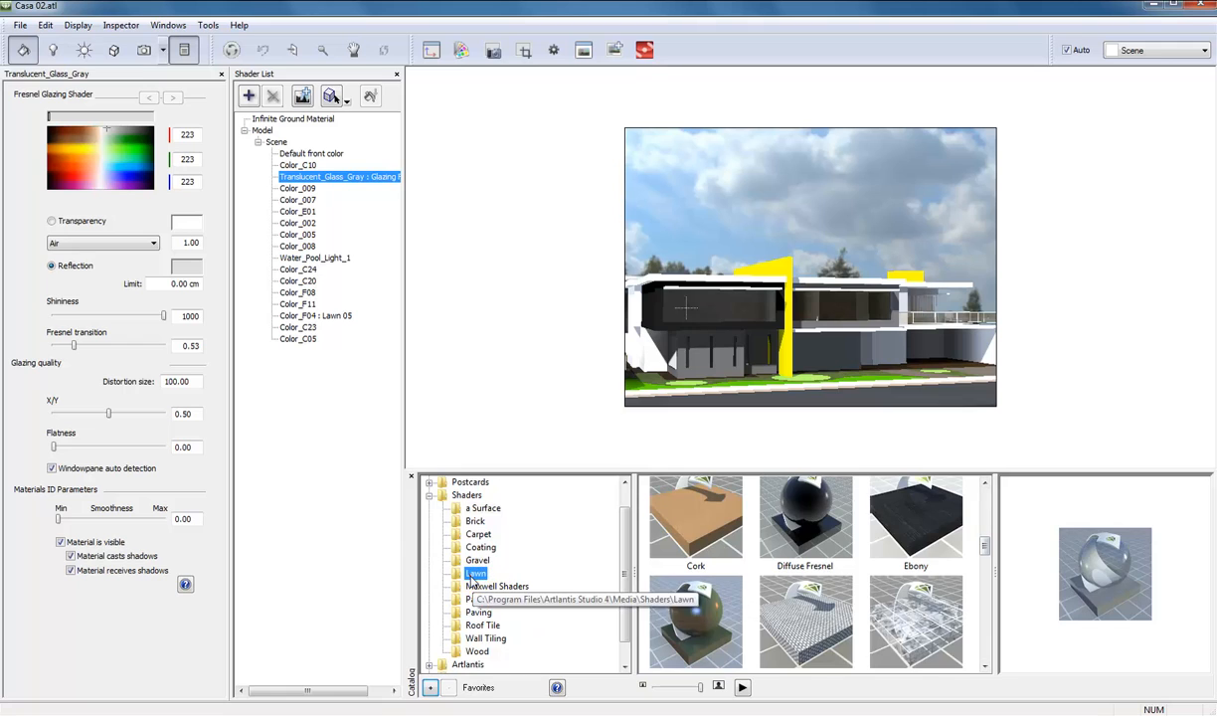
pyautogui.click(475, 572)
pyautogui.click(929, 538)
pyautogui.click(824, 533)
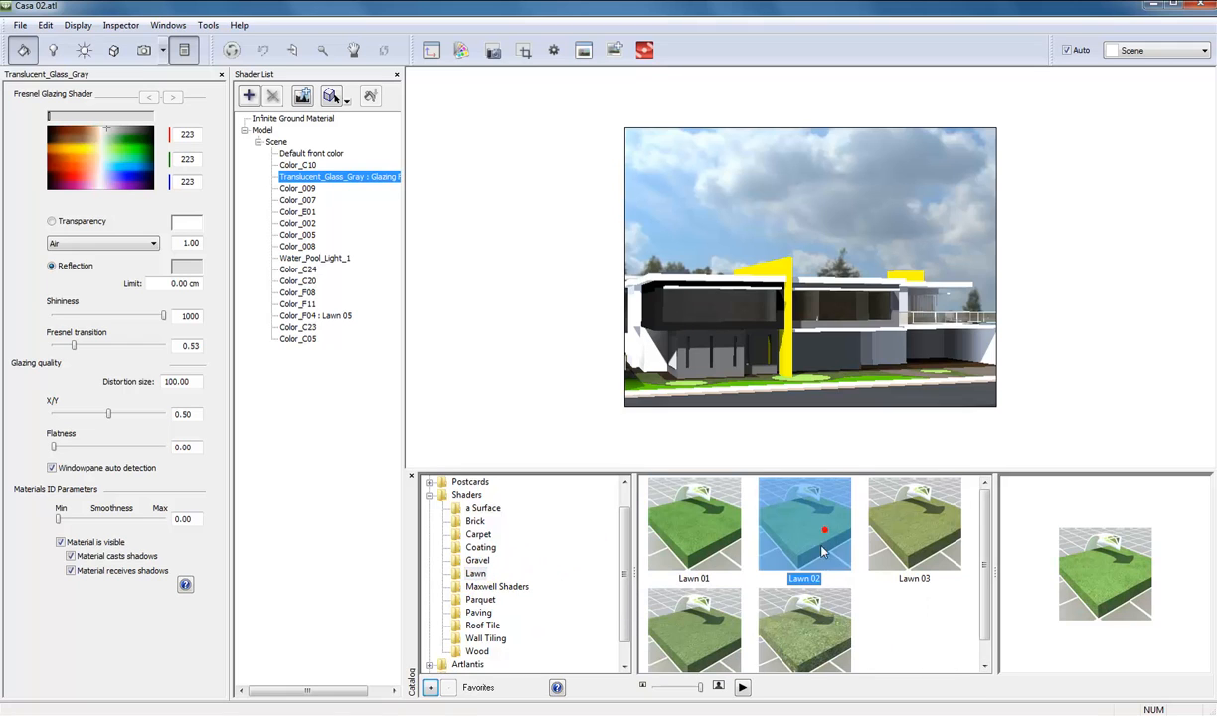
pyautogui.moveTo(817, 432); pyautogui.dragTo(781, 370)
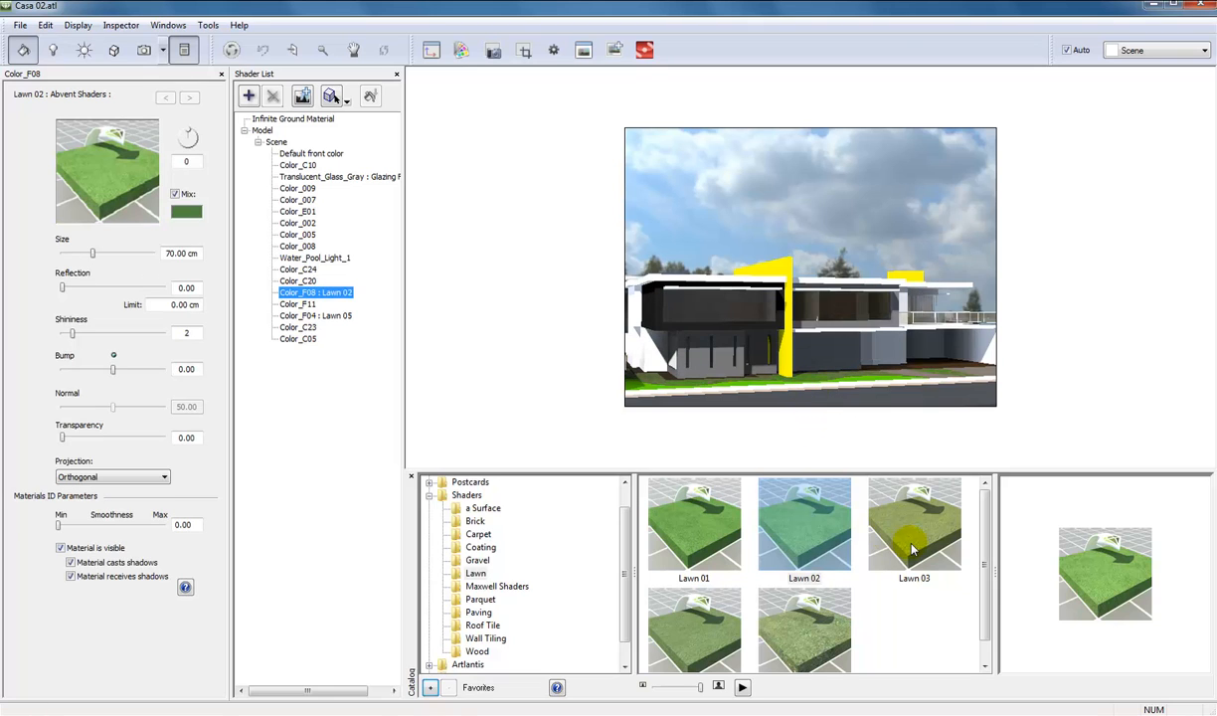
pyautogui.moveTo(702, 552); pyautogui.dragTo(751, 390)
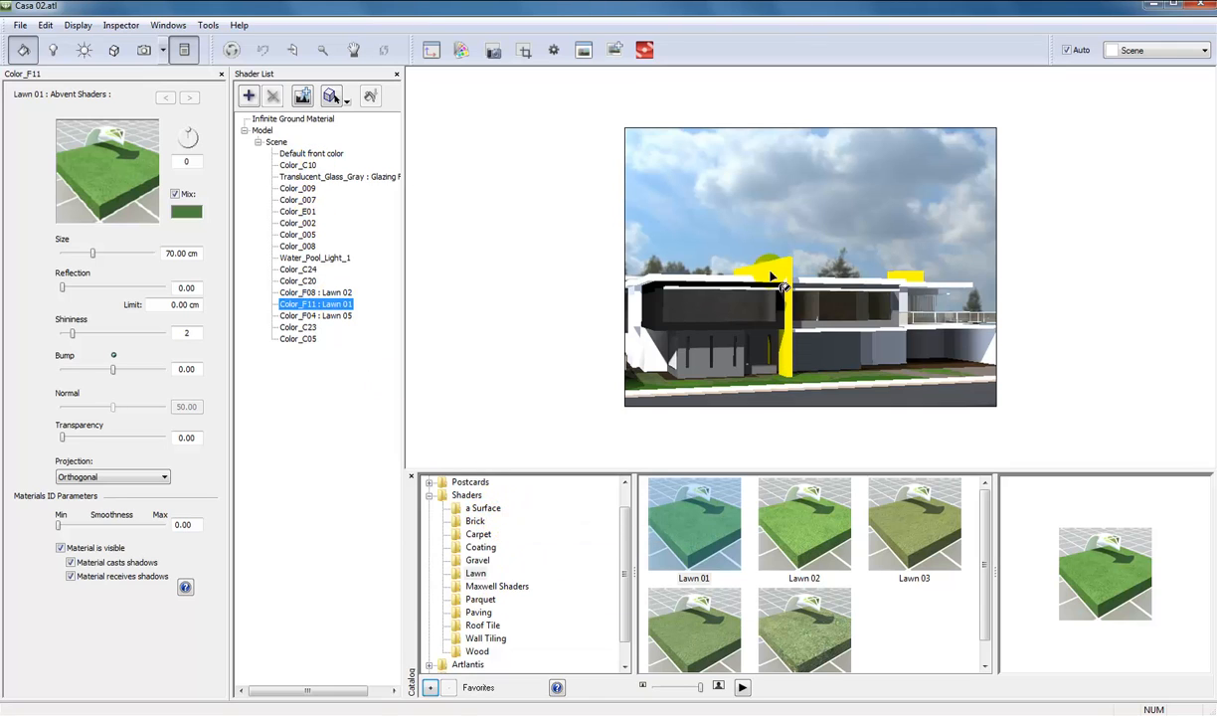
# Apply the Concrete 02 shader from the Paving category to the tall yellow wall (Color_E01).
pyautogui.click(481, 613)
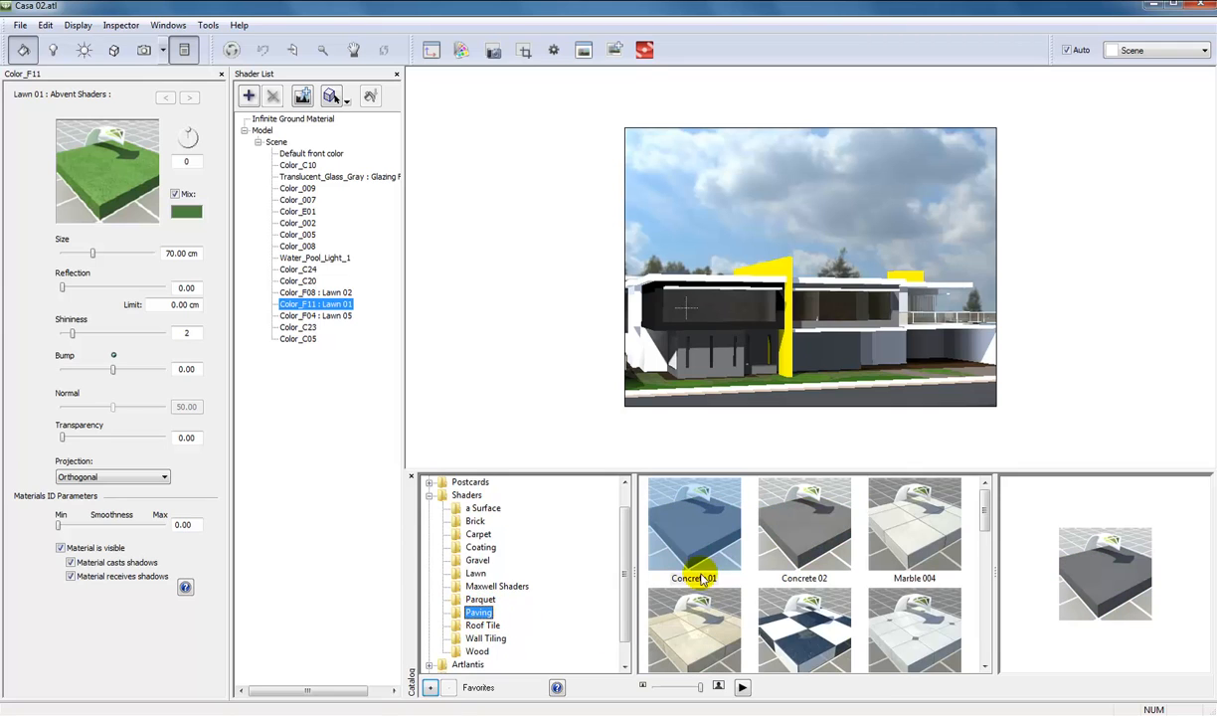
pyautogui.click(795, 527)
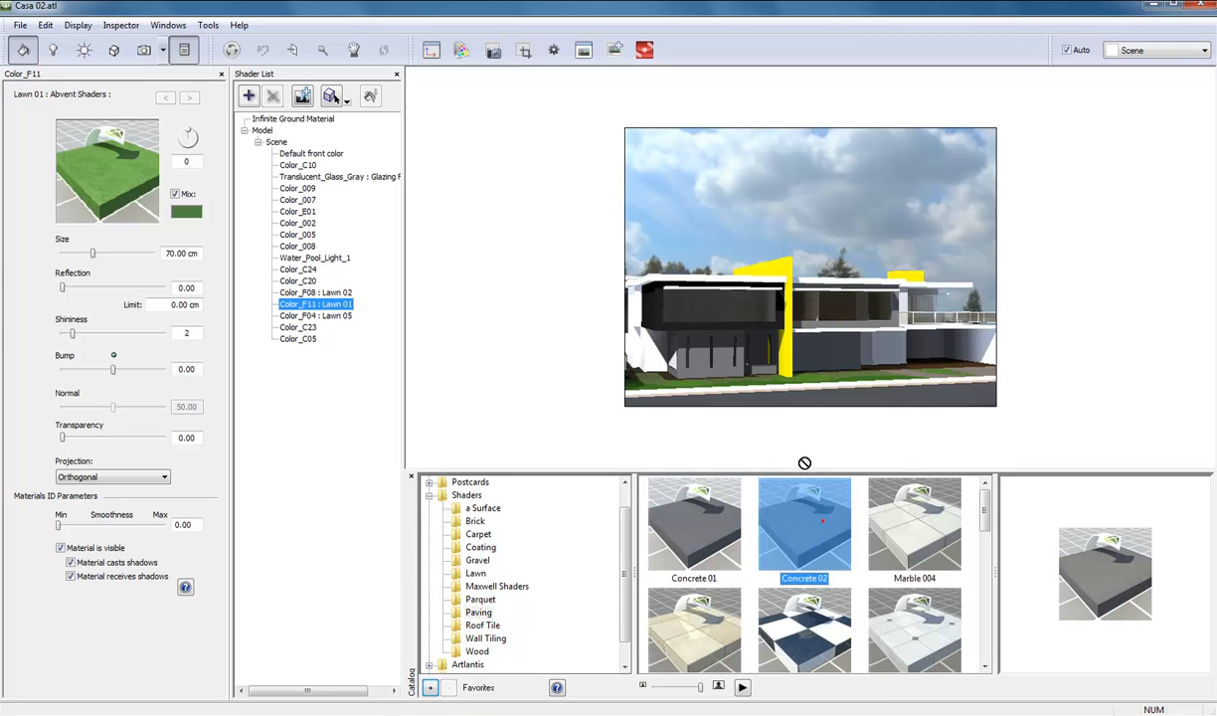
pyautogui.moveTo(804, 462); pyautogui.dragTo(788, 370)
pyautogui.moveTo(786, 271); pyautogui.dragTo(786, 270)
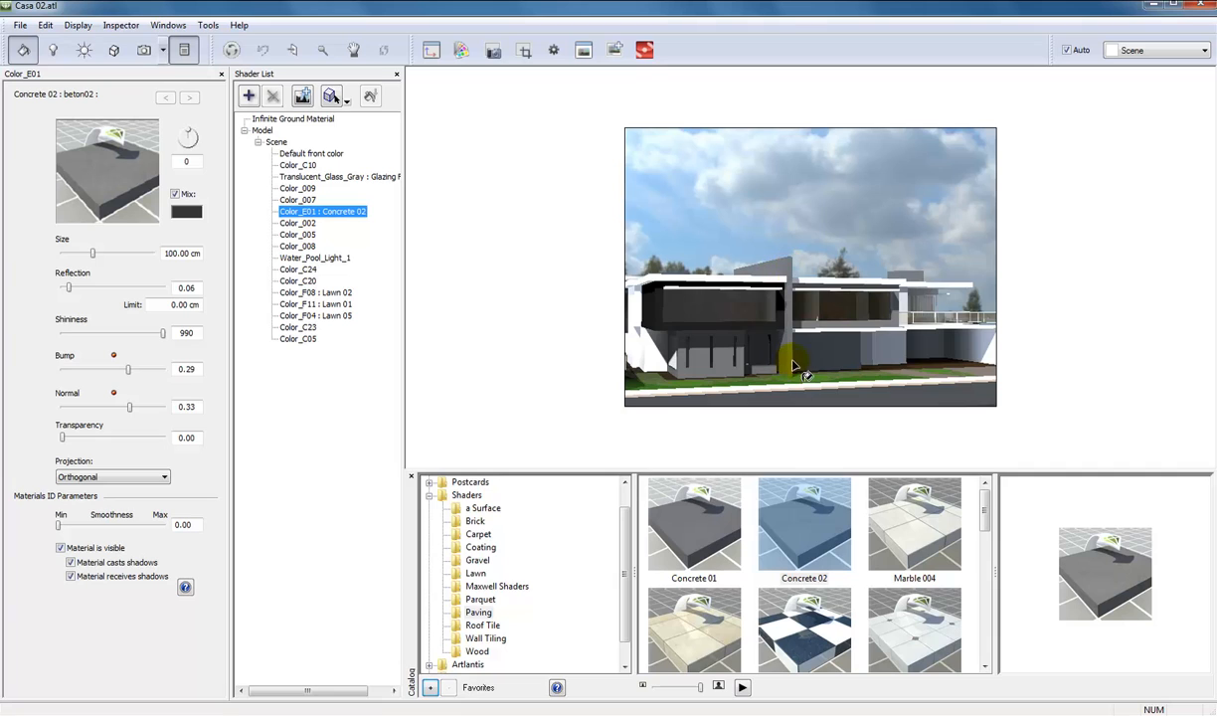
# Set the Mix colour of the tall wall's Concrete 02 shader to yellow, RGB 255, 255, 28.
pyautogui.click(185, 213)
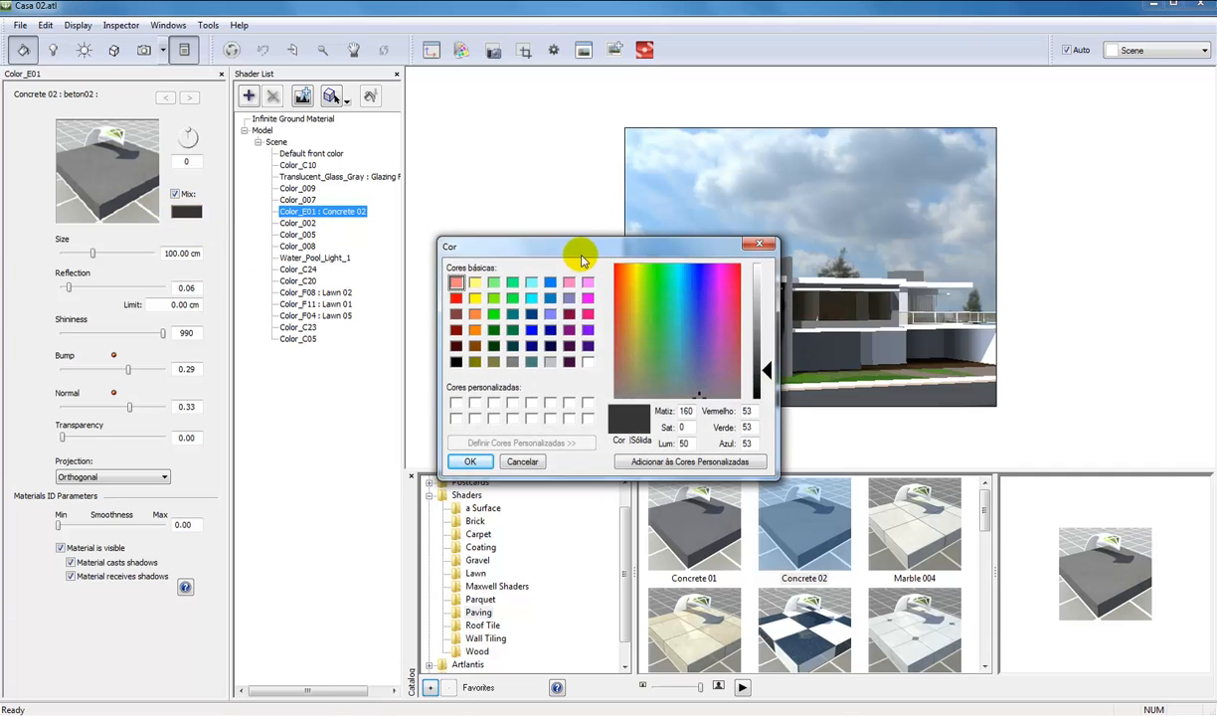
pyautogui.moveTo(556, 247); pyautogui.dragTo(416, 249)
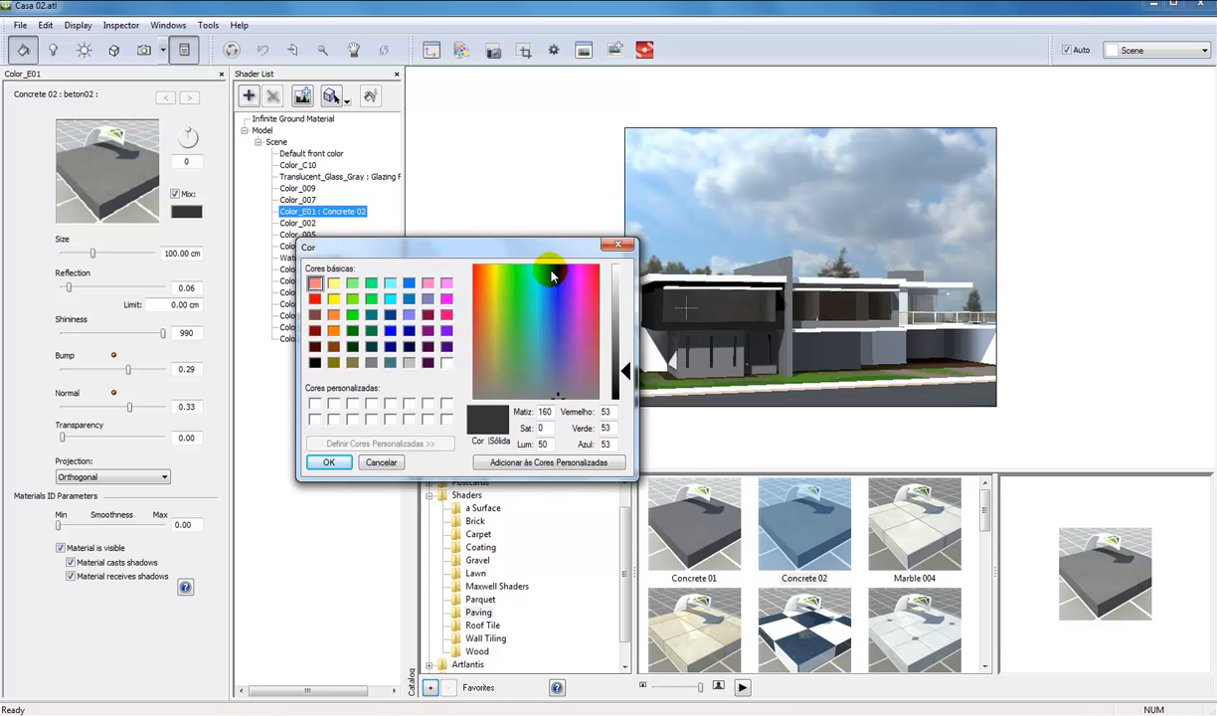
pyautogui.moveTo(527, 249); pyautogui.dragTo(493, 249)
pyautogui.click(581, 358)
pyautogui.moveTo(593, 363); pyautogui.dragTo(598, 323)
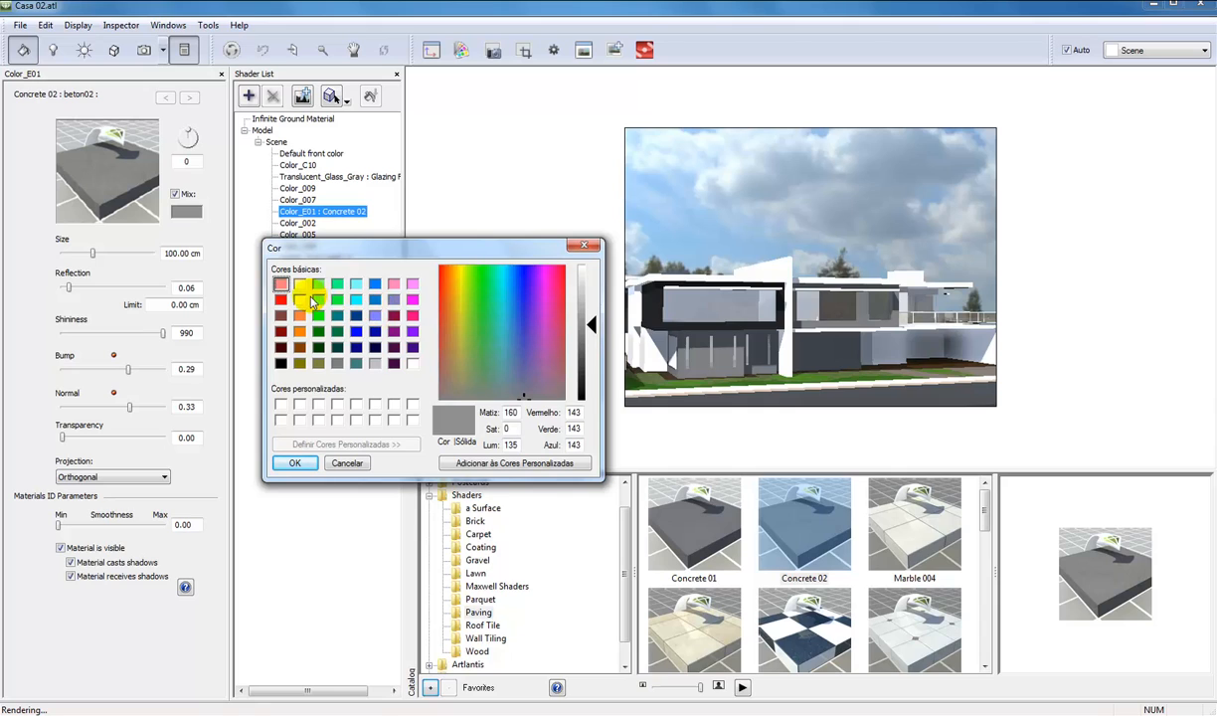
pyautogui.click(299, 299)
pyautogui.click(591, 336)
pyautogui.moveTo(591, 336); pyautogui.dragTo(590, 308)
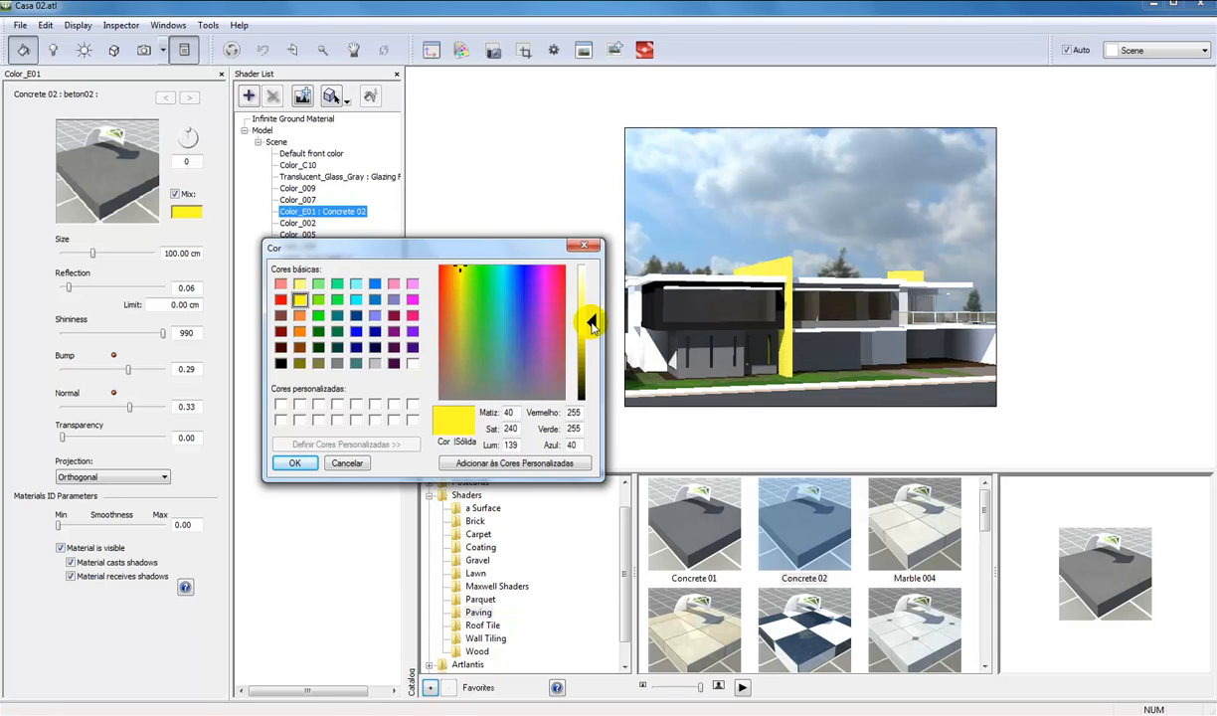
pyautogui.click(289, 463)
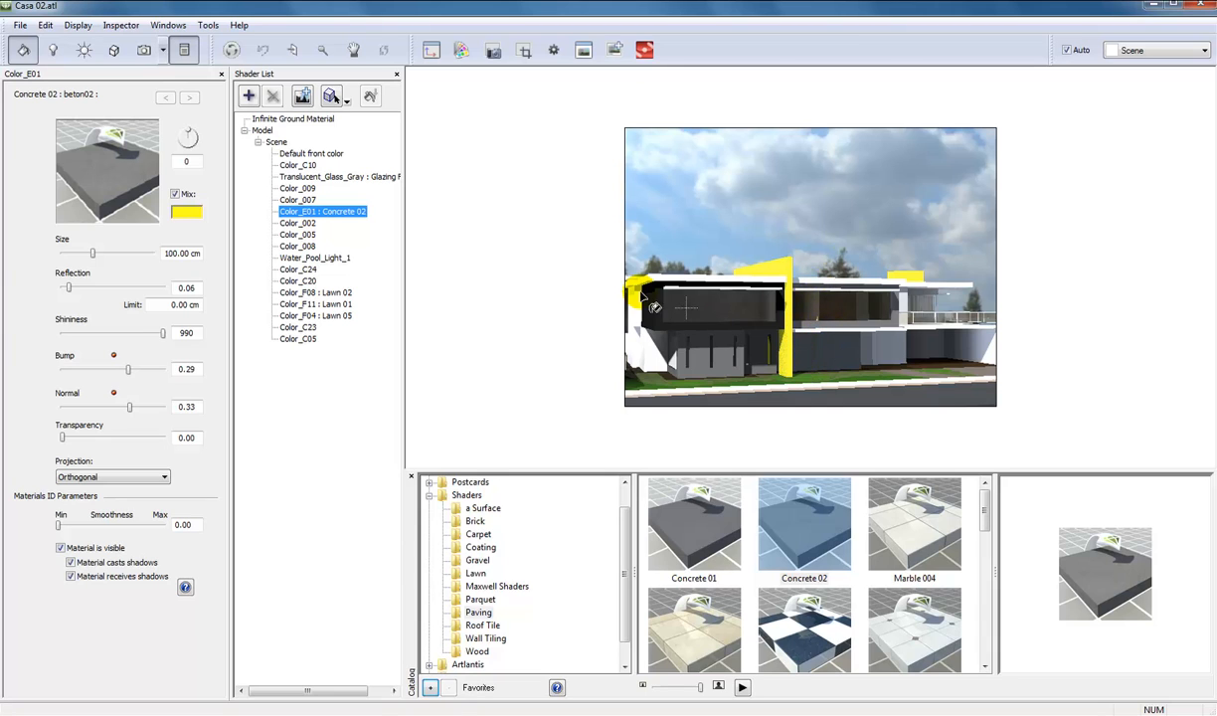
# Frame the yellow wall up close in the Scene 1_2 view and set its Concrete 02 shader size to 150.80 cm.
pyautogui.click(145, 48)
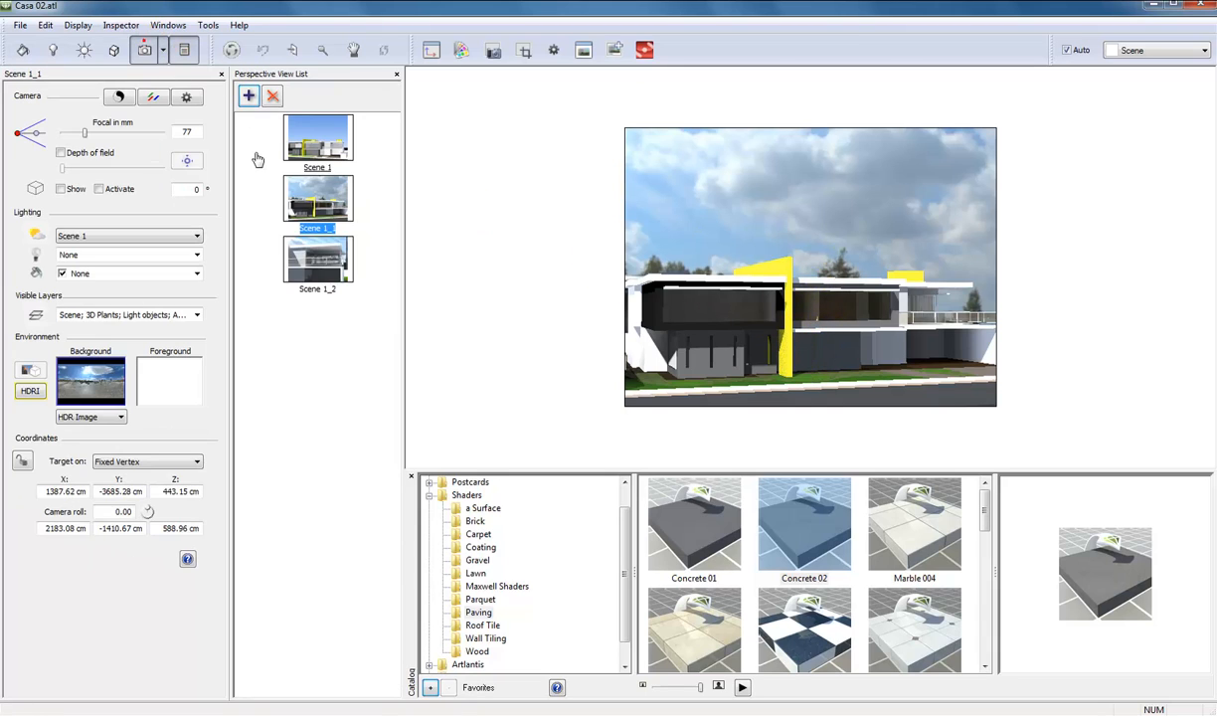
pyautogui.click(305, 249)
pyautogui.moveTo(747, 367); pyautogui.dragTo(906, 333)
pyautogui.scroll(5, 727, 337)
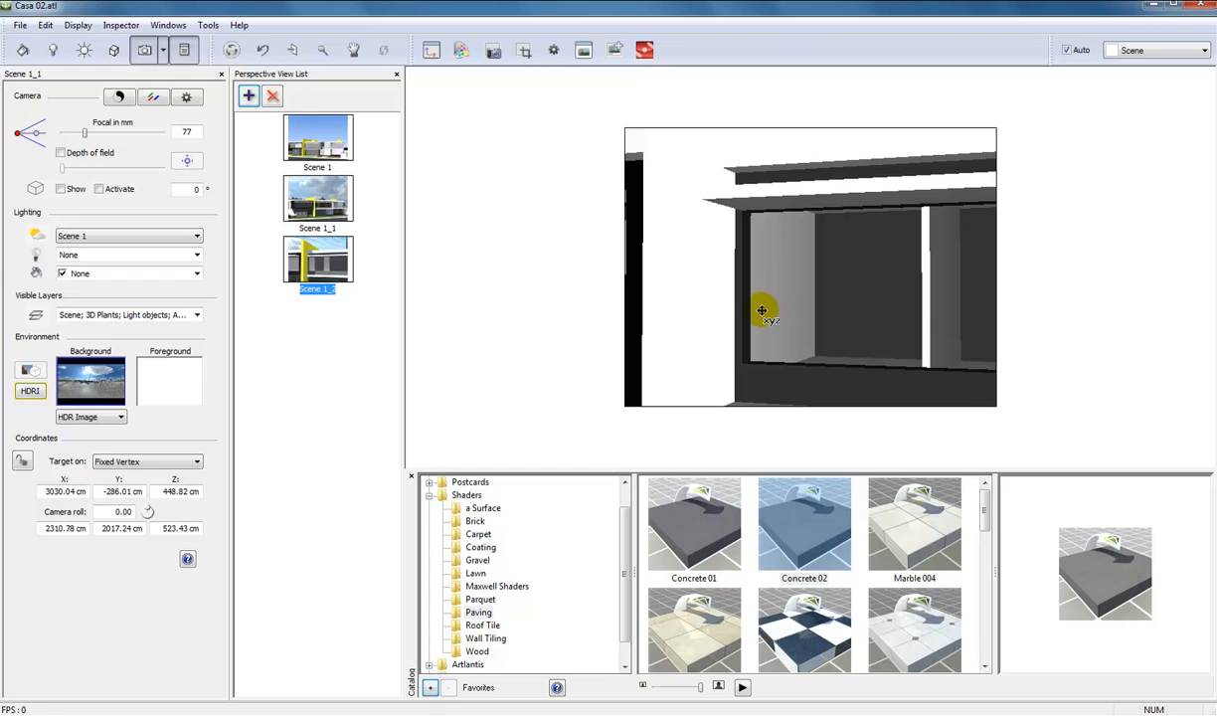
pyautogui.moveTo(761, 311); pyautogui.dragTo(726, 356)
pyautogui.moveTo(693, 306)
pyautogui.mouseDown()
pyautogui.moveTo(817, 299)
pyautogui.moveTo(725, 312)
pyautogui.moveTo(653, 302)
pyautogui.moveTo(715, 307)
pyautogui.mouseUp()
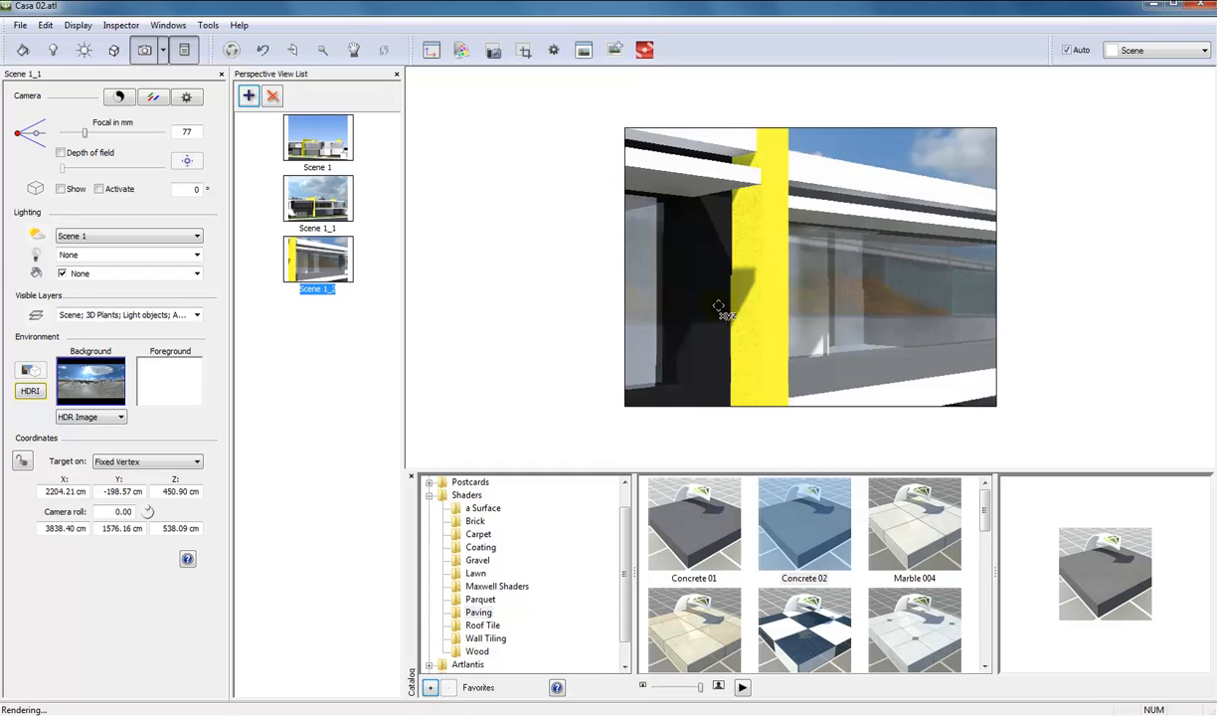
pyautogui.moveTo(760, 222); pyautogui.dragTo(782, 272)
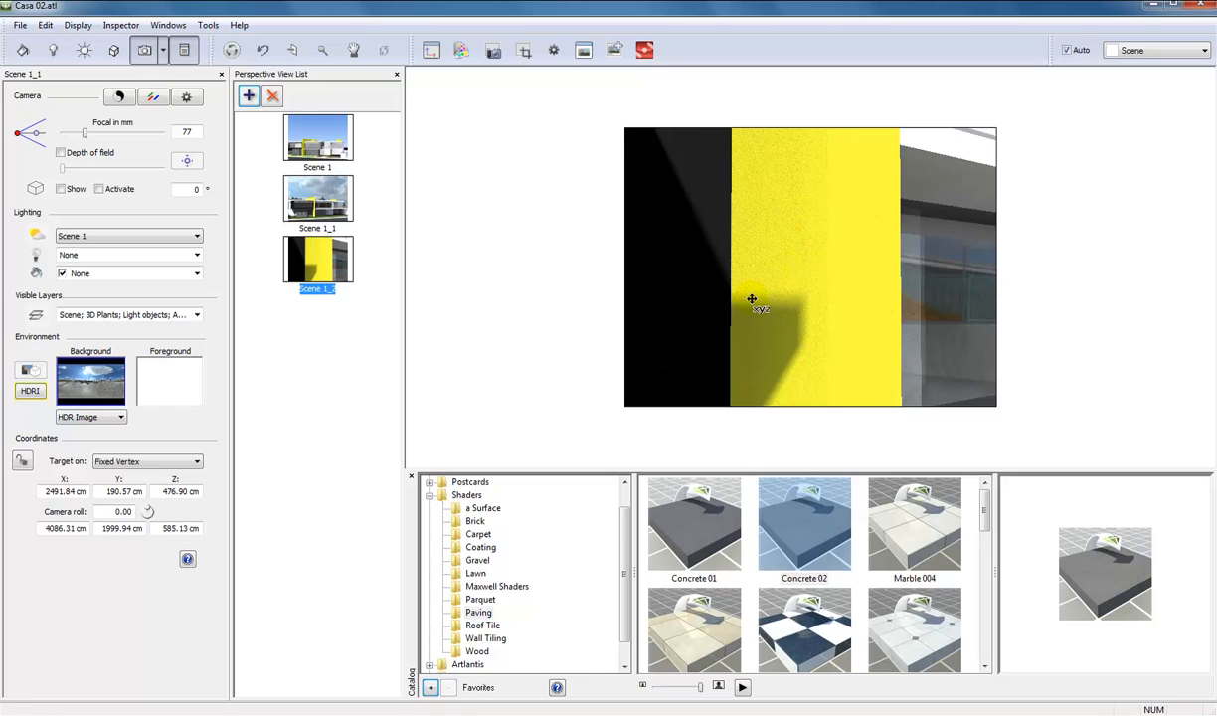
pyautogui.click(22, 53)
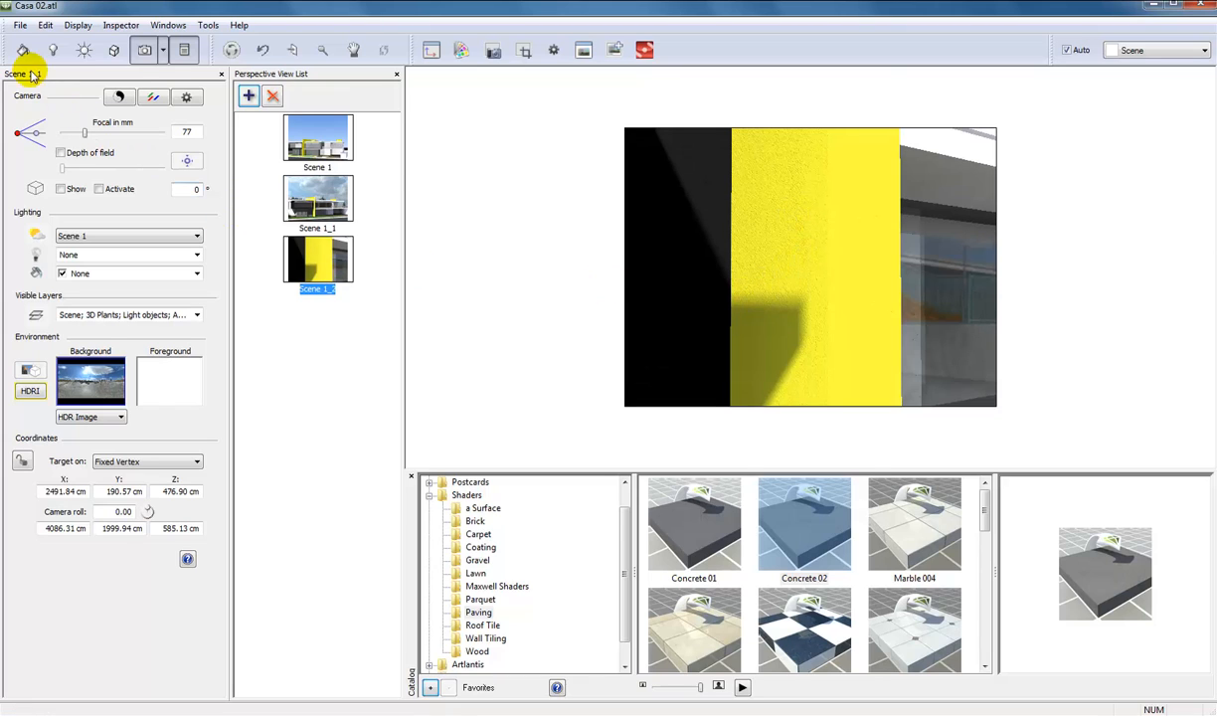
pyautogui.moveTo(91, 252); pyautogui.dragTo(116, 255)
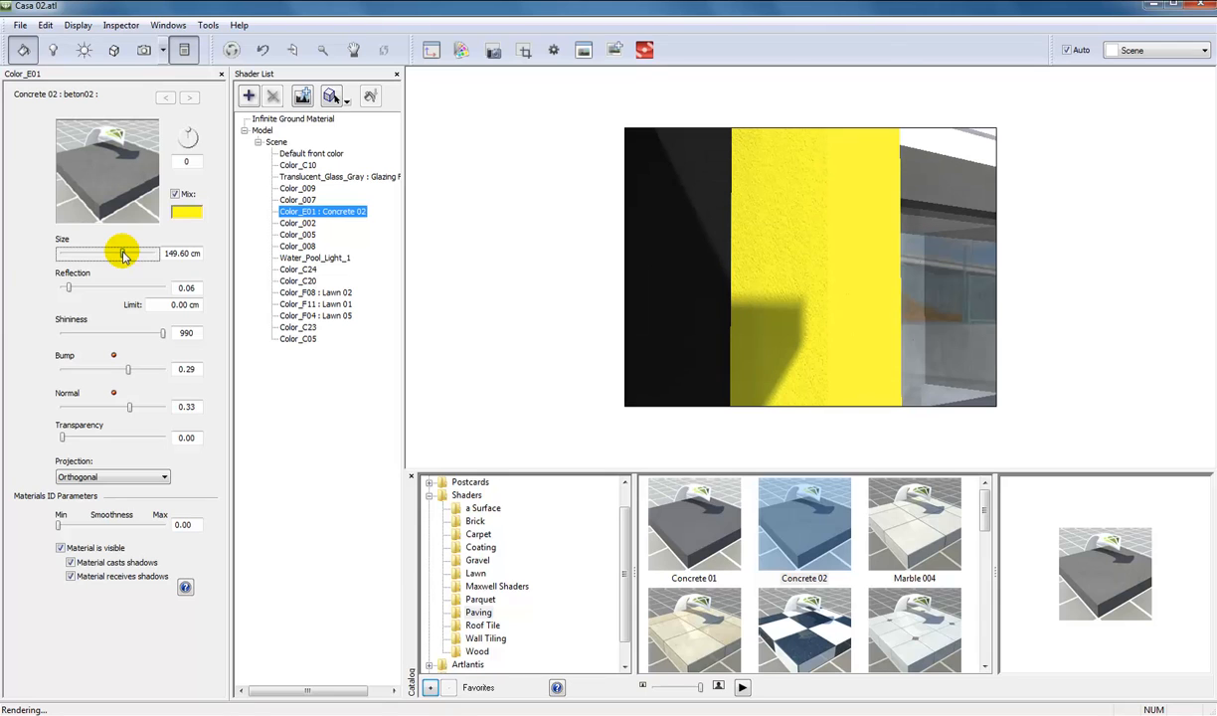
# Return to the Scene 1_1 view and apply the Cracked leather 2 shader from the a Surface category to the house's white walls.
pyautogui.click(145, 51)
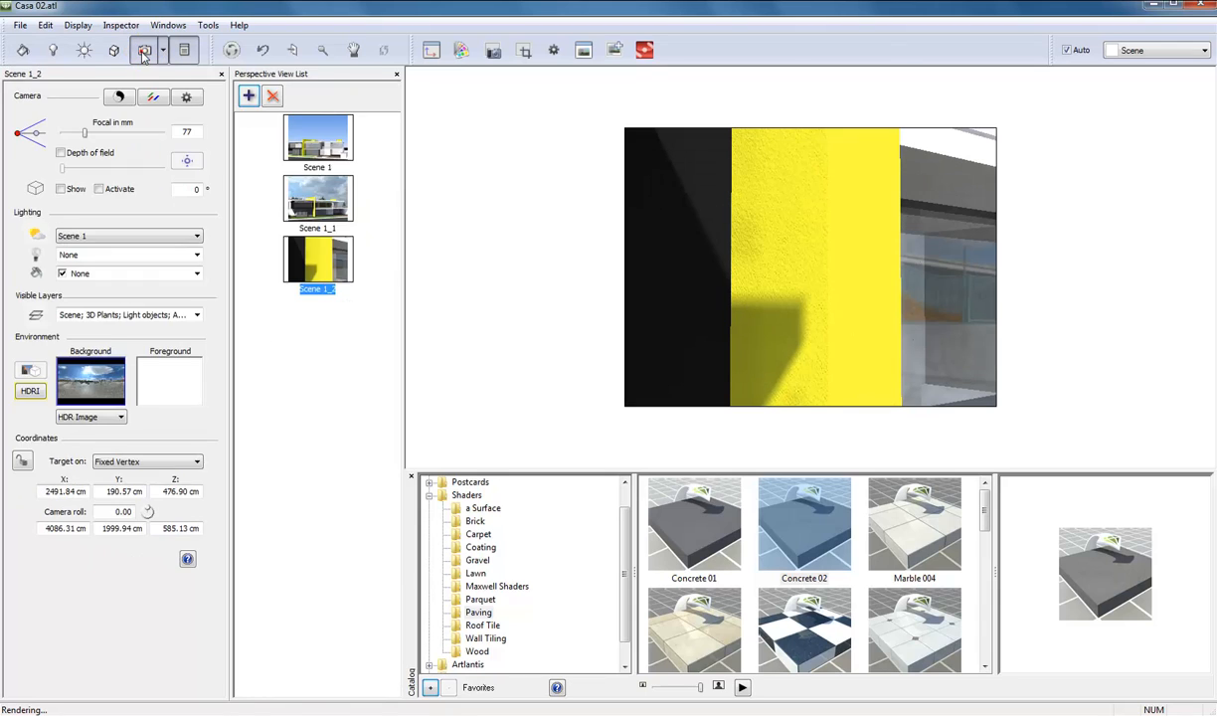
pyautogui.click(303, 193)
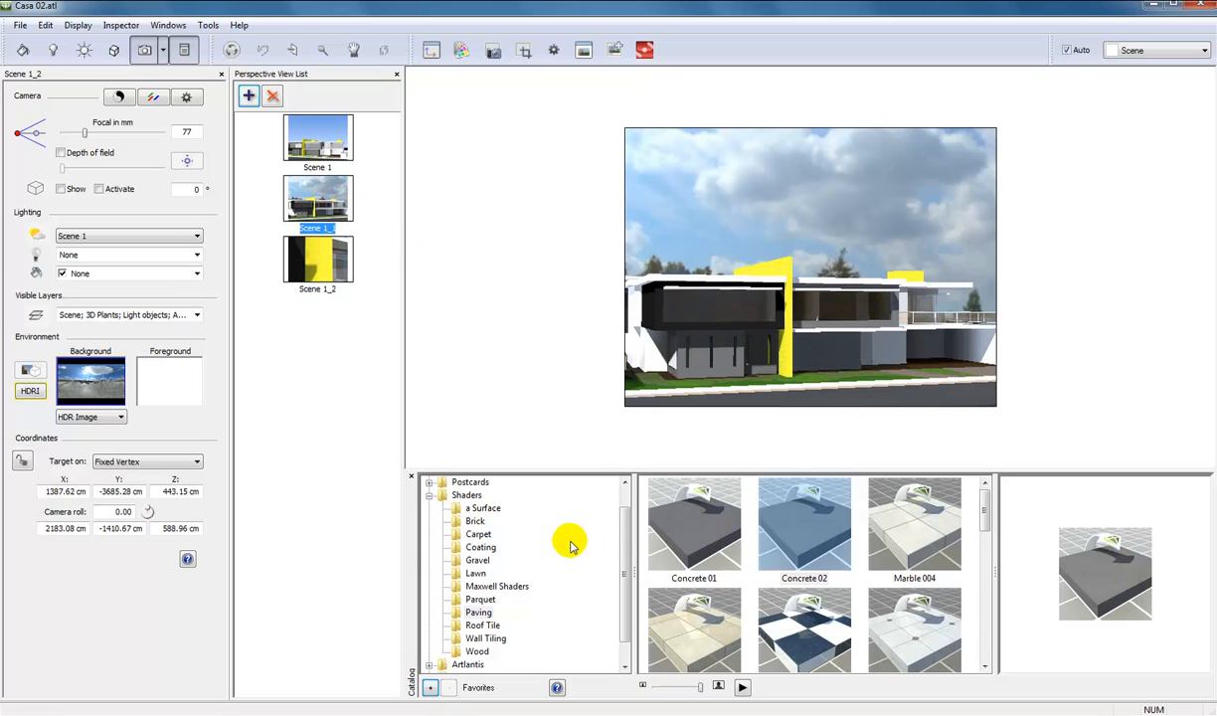
pyautogui.click(481, 508)
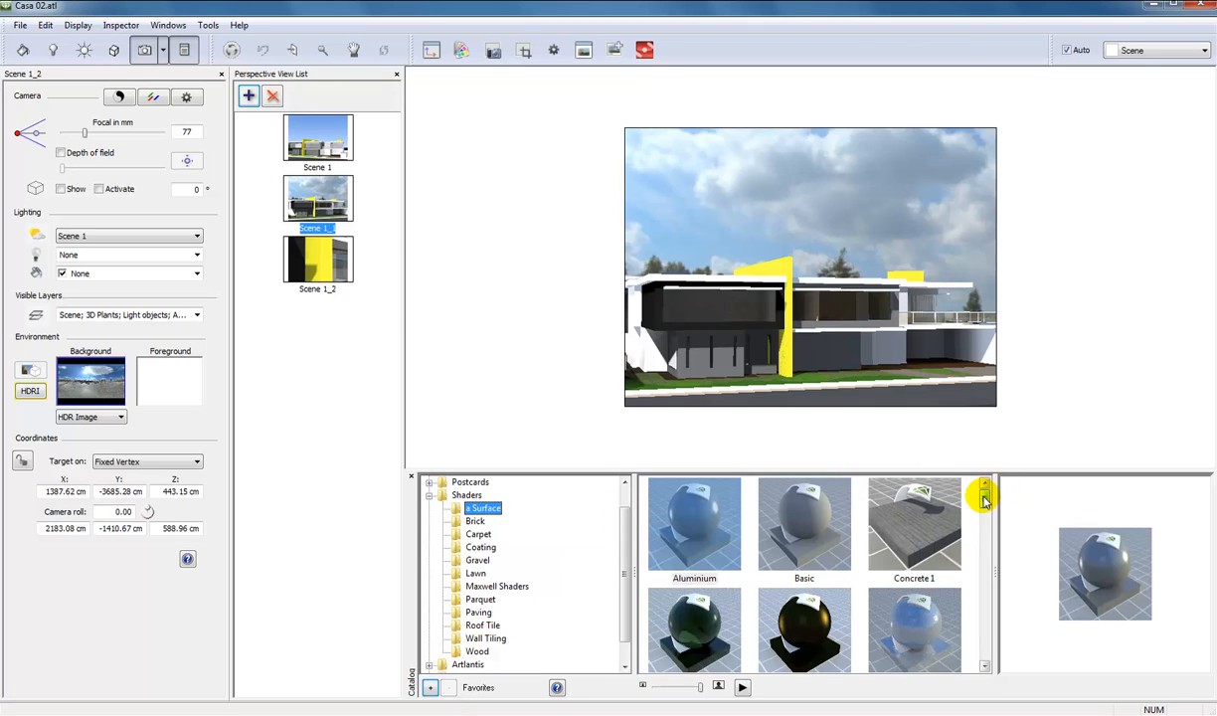
pyautogui.click(906, 507)
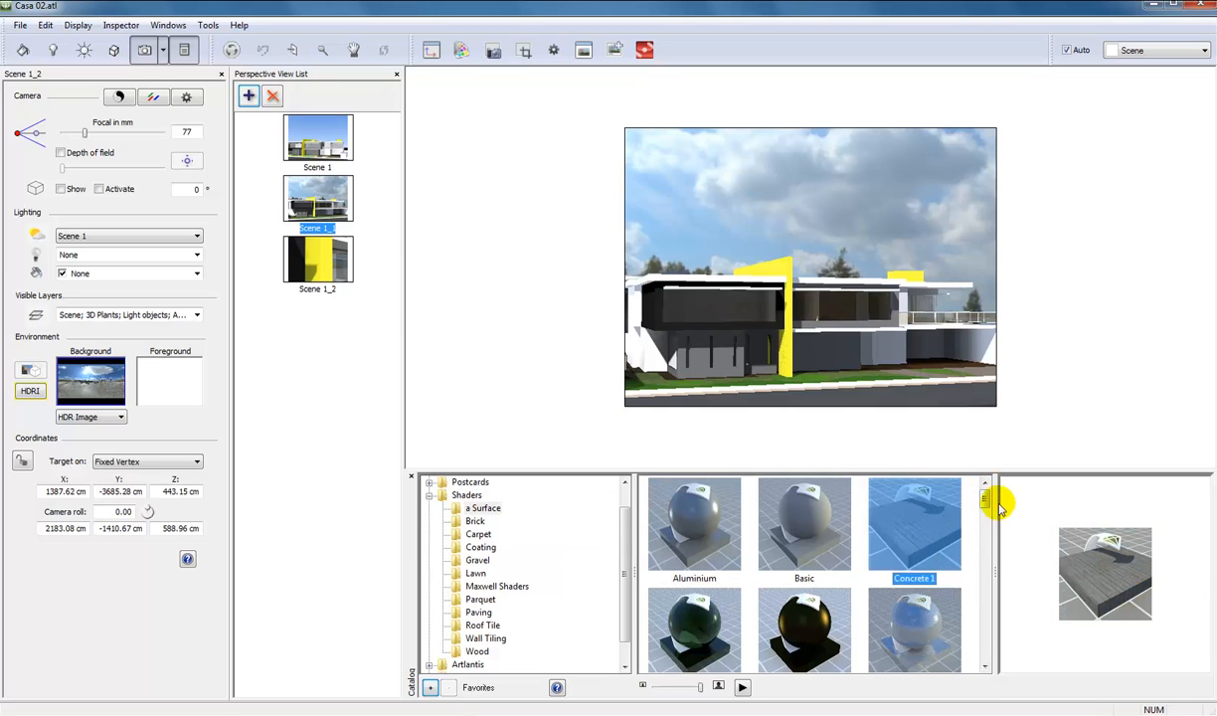
pyautogui.moveTo(985, 501); pyautogui.dragTo(994, 577)
pyautogui.click(807, 582)
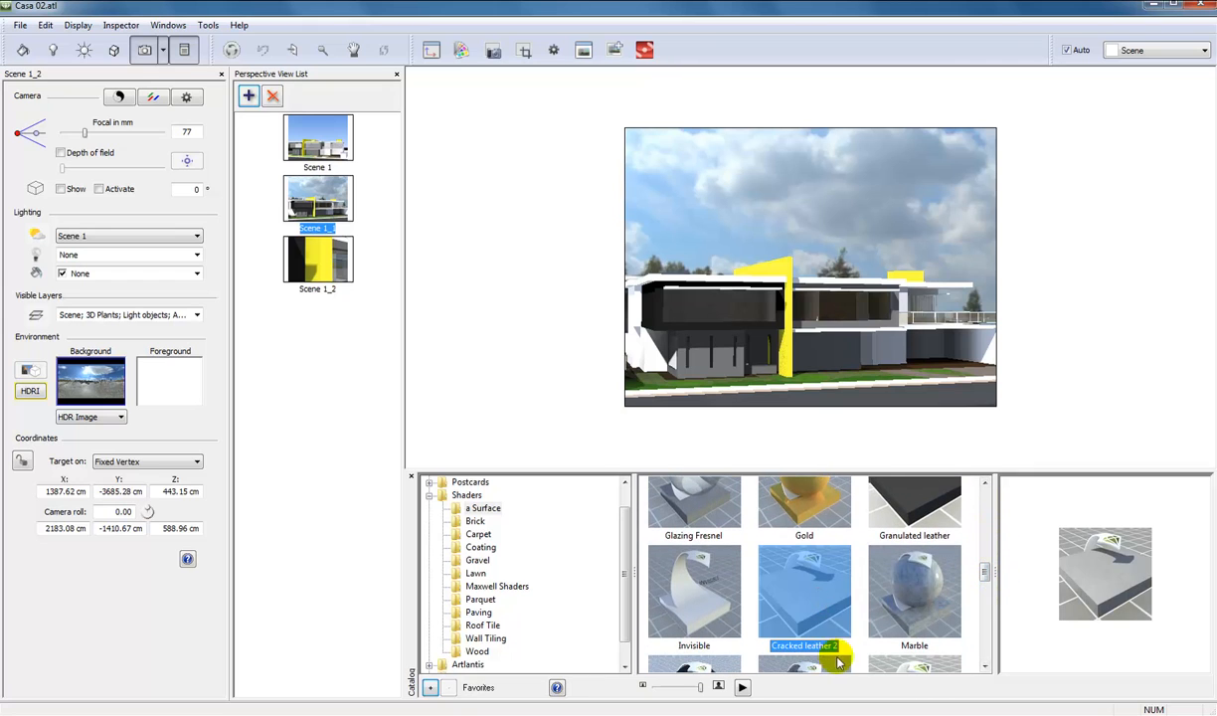
pyautogui.moveTo(810, 609); pyautogui.dragTo(645, 353)
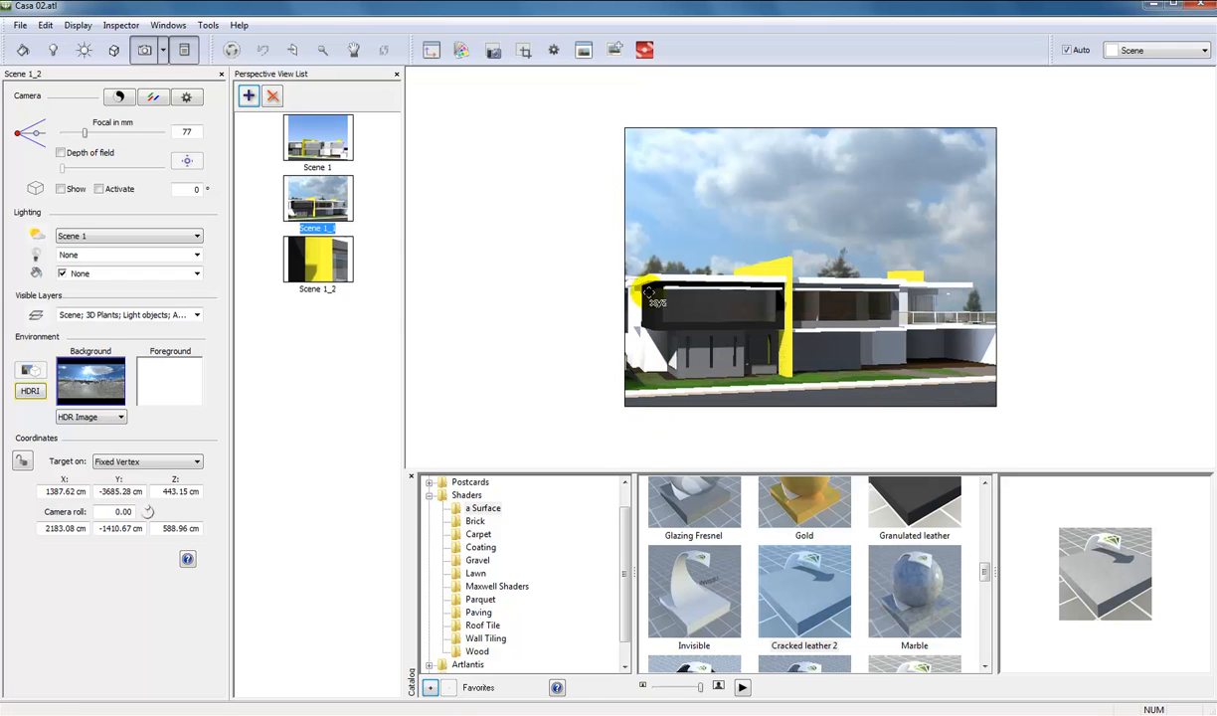
pyautogui.click(23, 50)
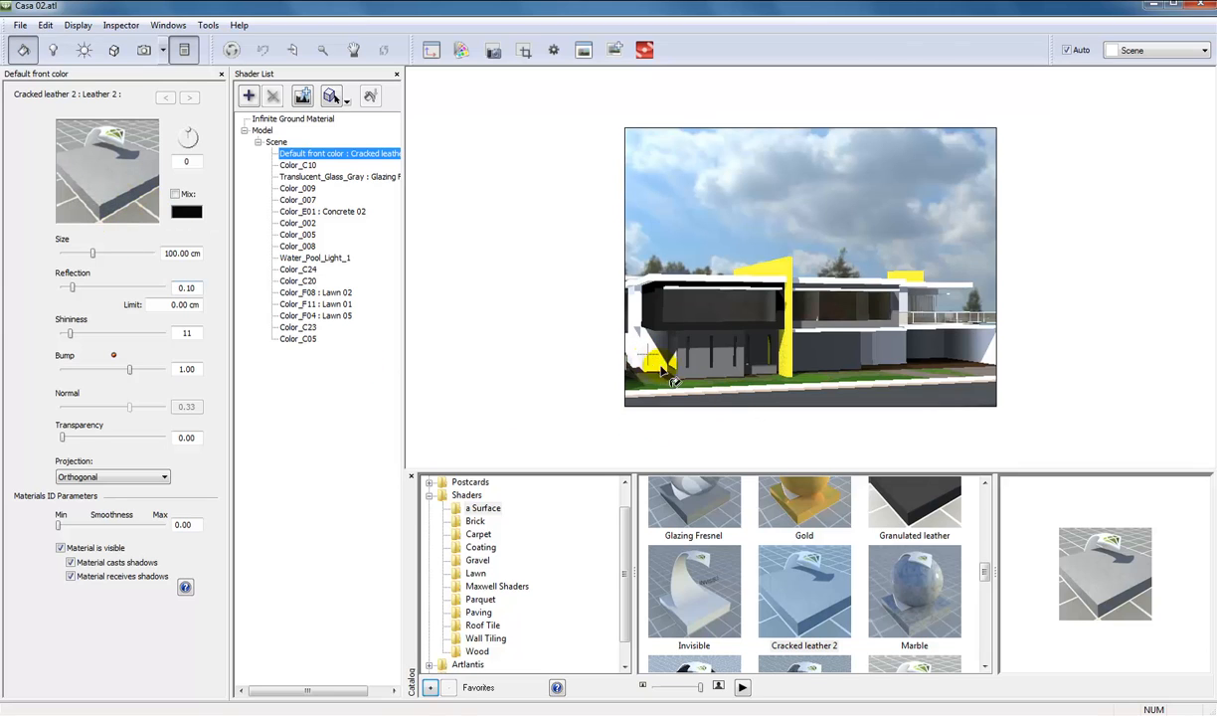
# Apply the Paving shaders Concrete 01 to the street (Color_007) and Concrete 02 to the sidewalk strip (Color_005).
pyautogui.click(478, 611)
pyautogui.moveTo(695, 517); pyautogui.dragTo(919, 405)
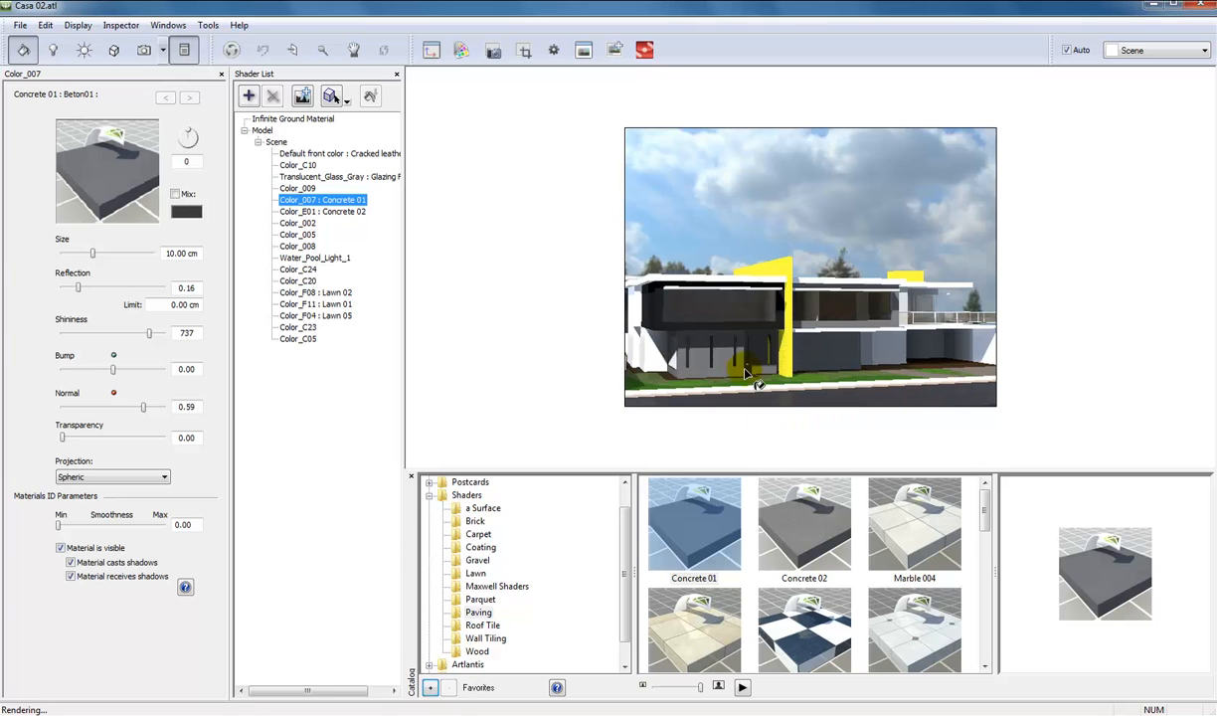
pyautogui.moveTo(780, 509); pyautogui.dragTo(758, 384)
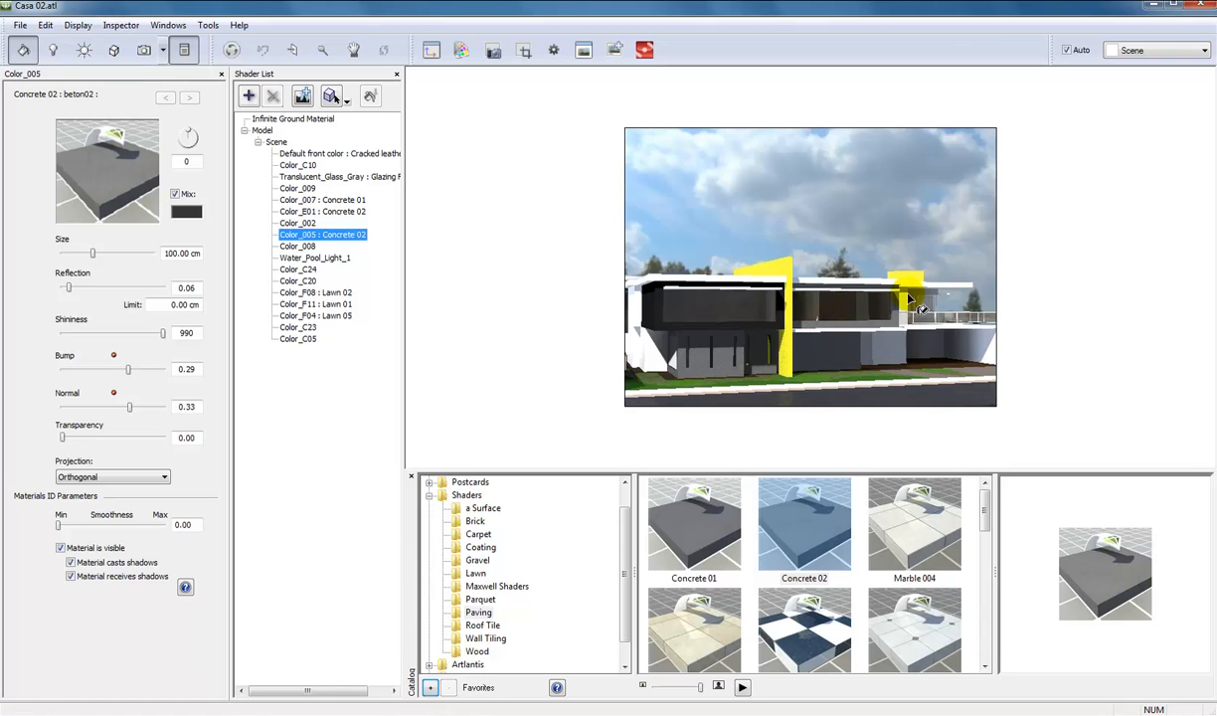
# Open the catalog's a Surface category again and look over the house's surfaces in the view.
pyautogui.click(482, 508)
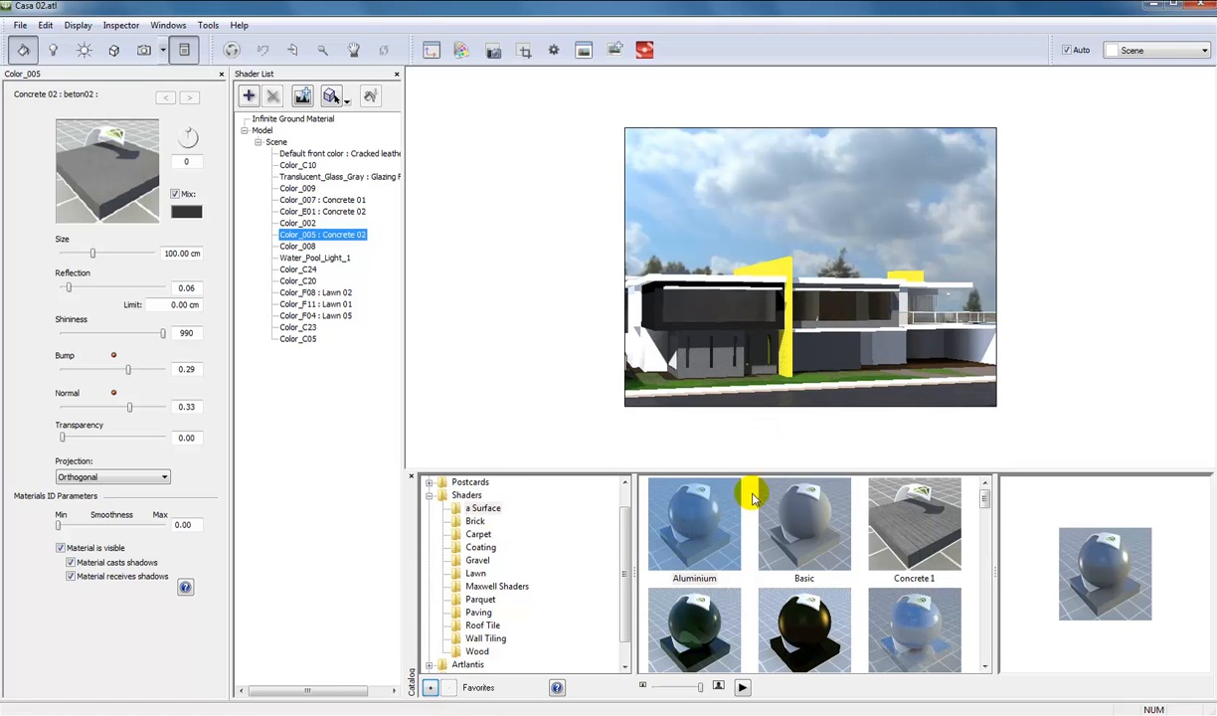
pyautogui.moveTo(753, 498); pyautogui.dragTo(712, 379)
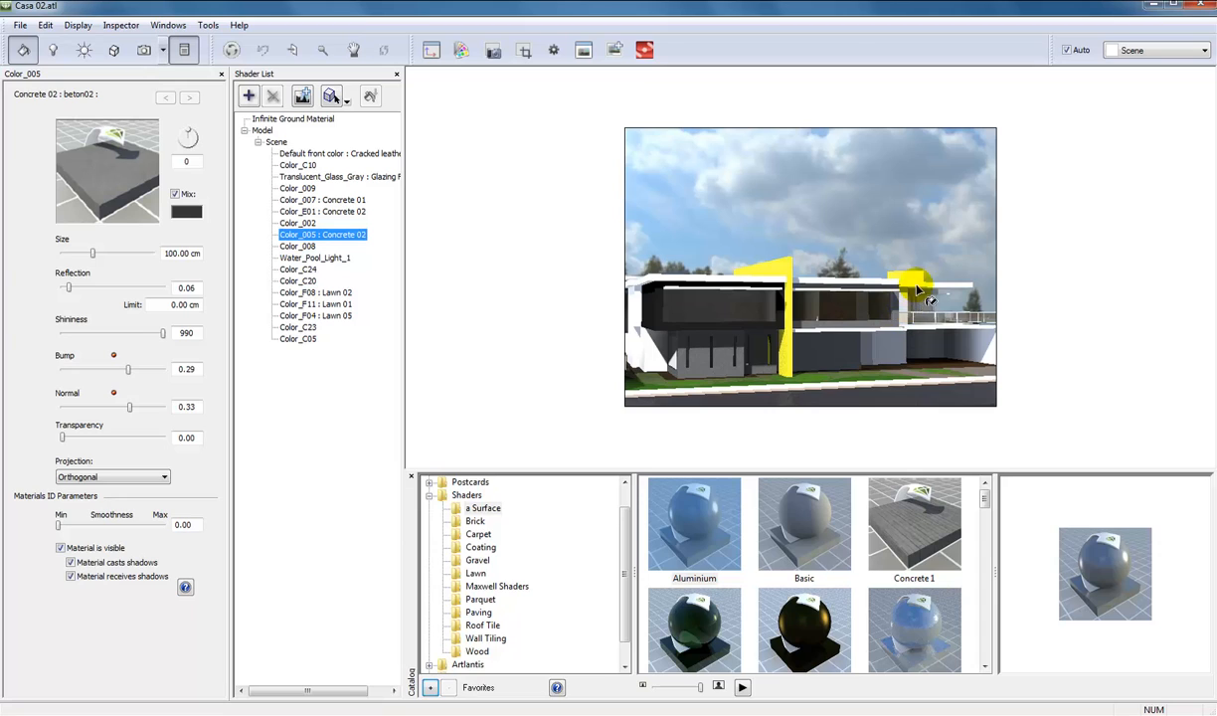
pyautogui.moveTo(916, 289); pyautogui.dragTo(912, 320)
pyautogui.moveTo(758, 425); pyautogui.dragTo(626, 540)
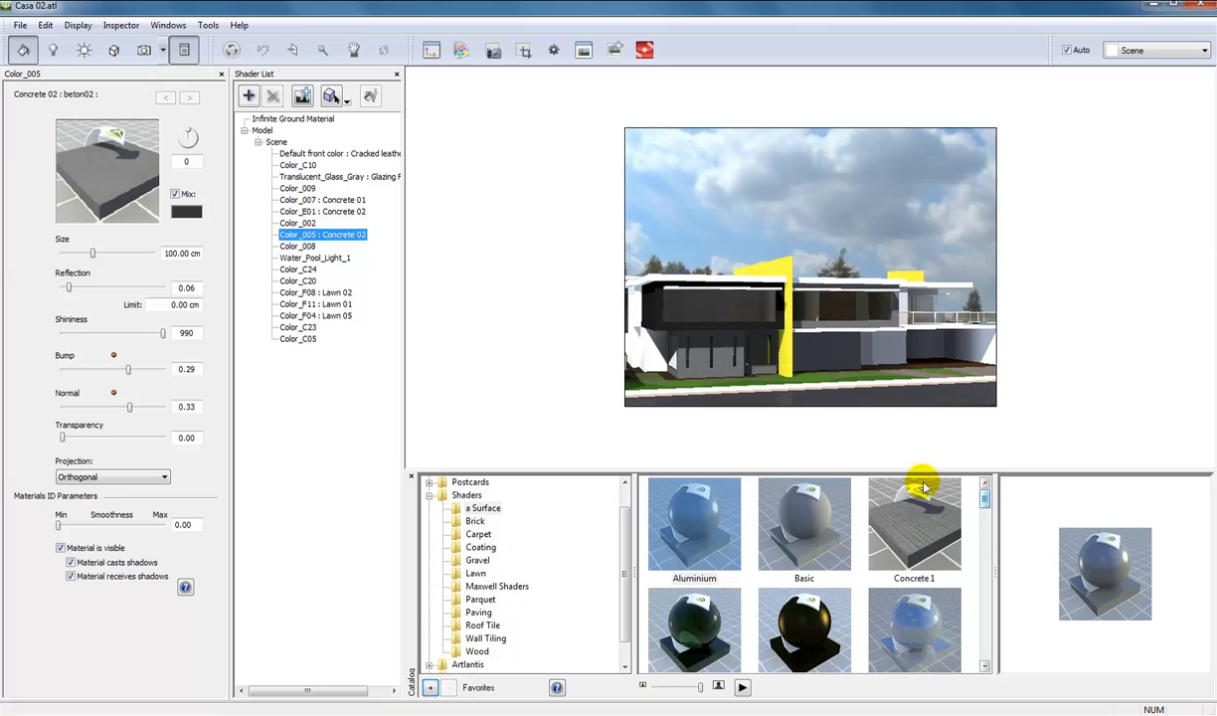
pyautogui.moveTo(913, 486); pyautogui.dragTo(695, 288)
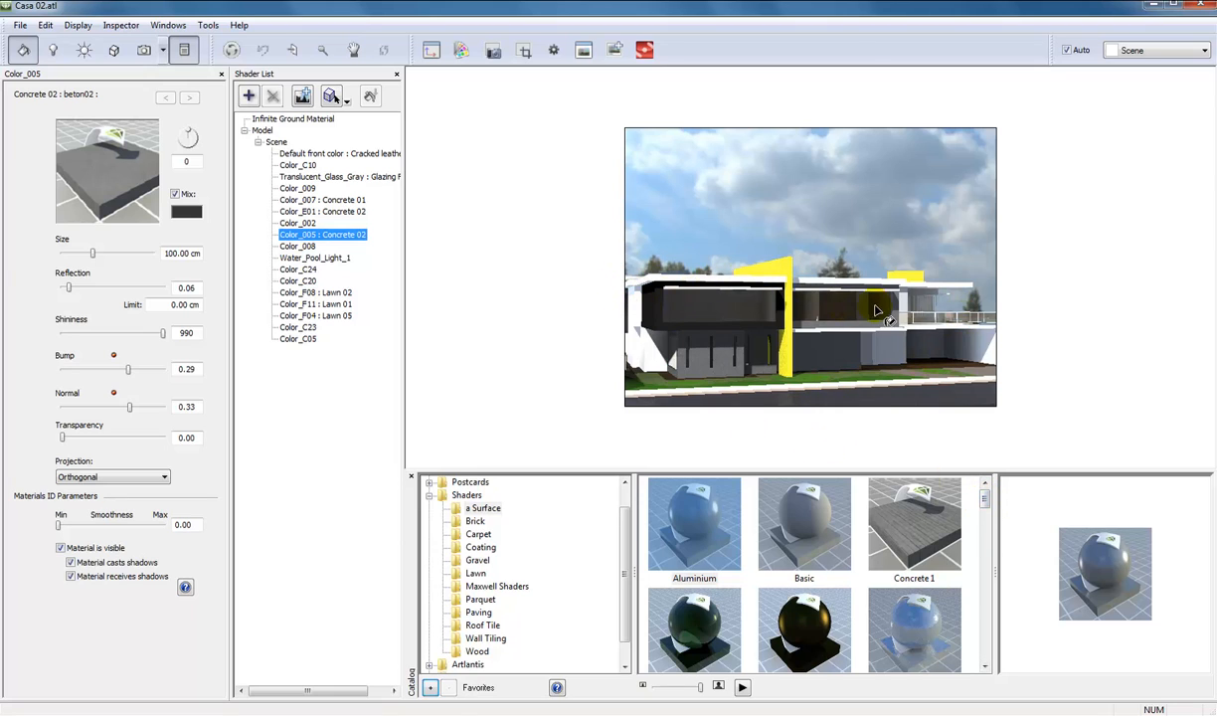
pyautogui.moveTo(681, 367); pyautogui.dragTo(979, 368)
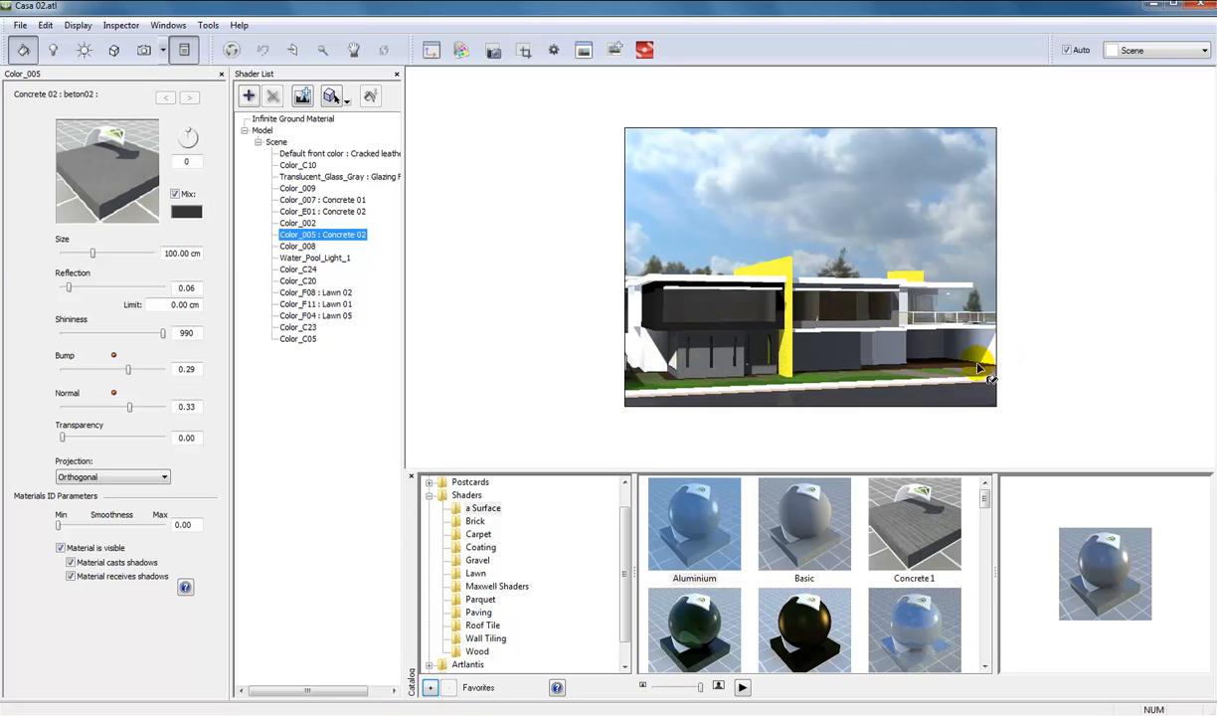